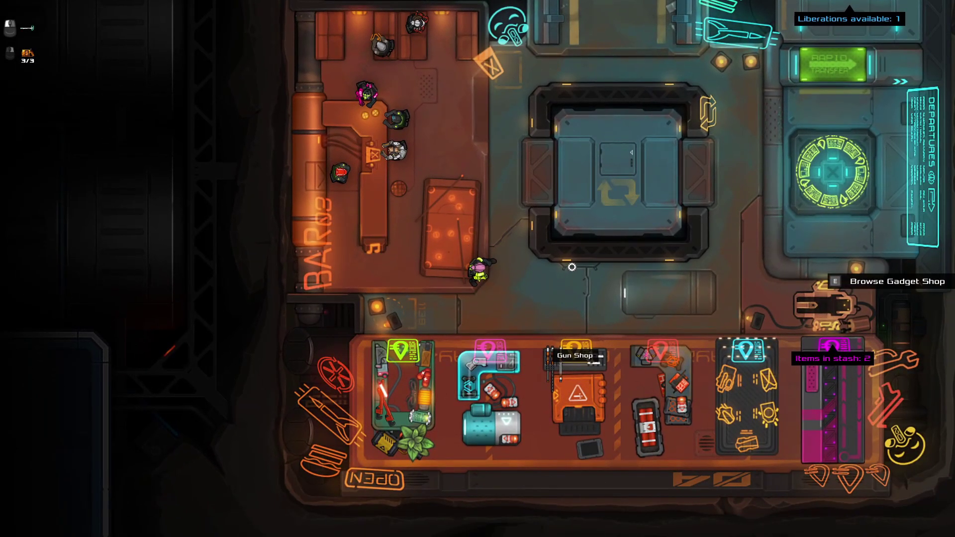
Walk around the upper hub and along the shop row.
key(d)
key(w)
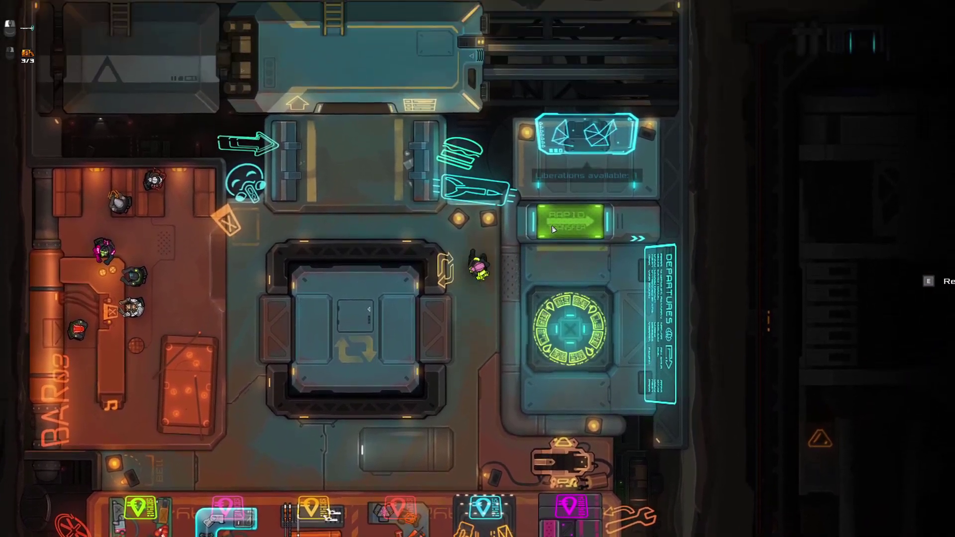
key(a)
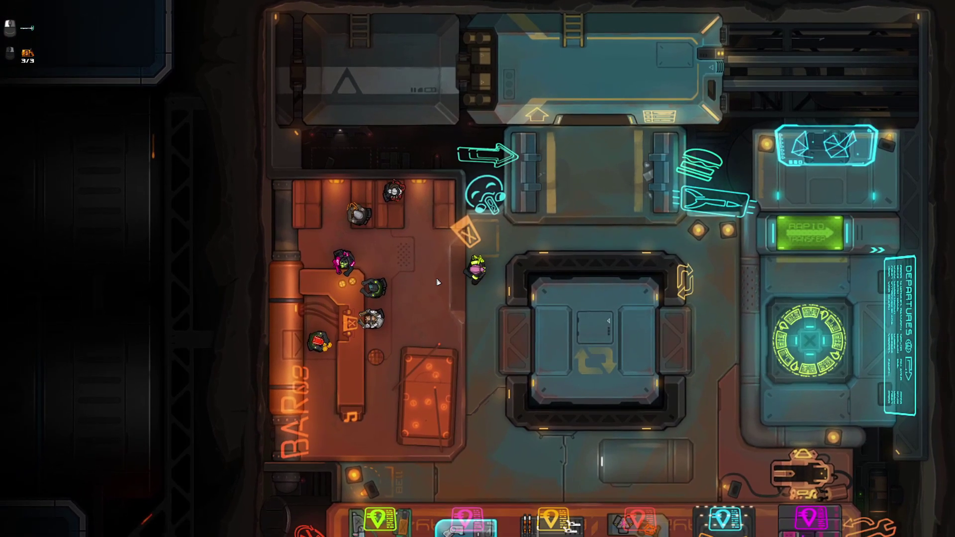
key(s)
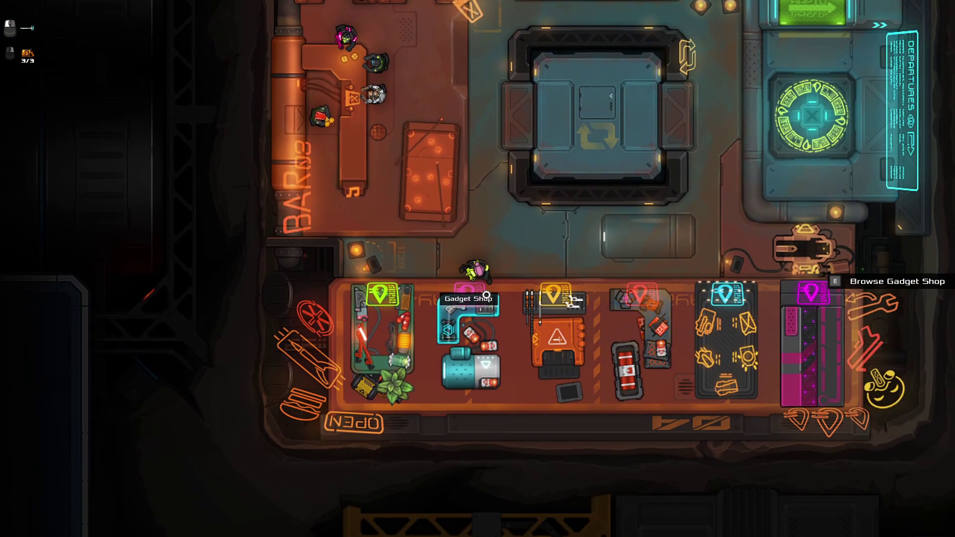
key(a)
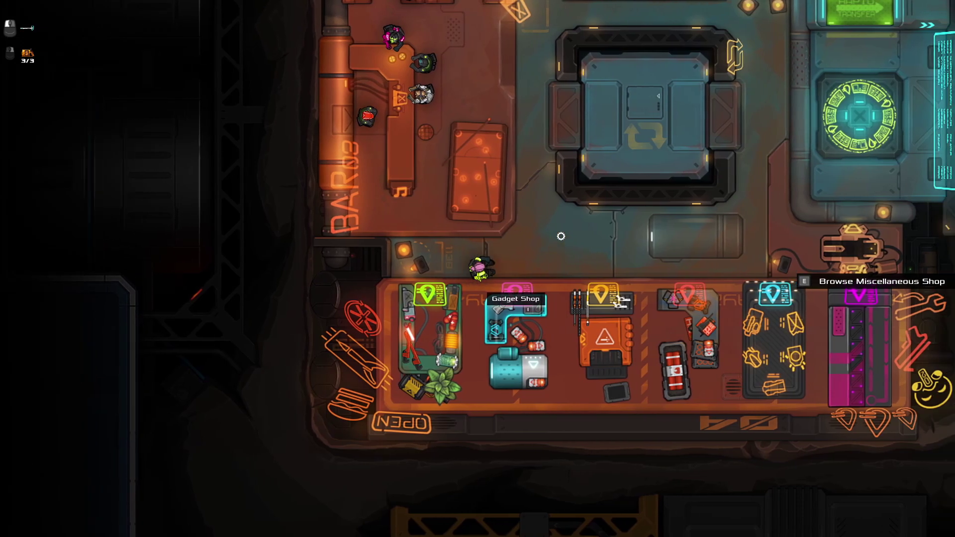
key(w)
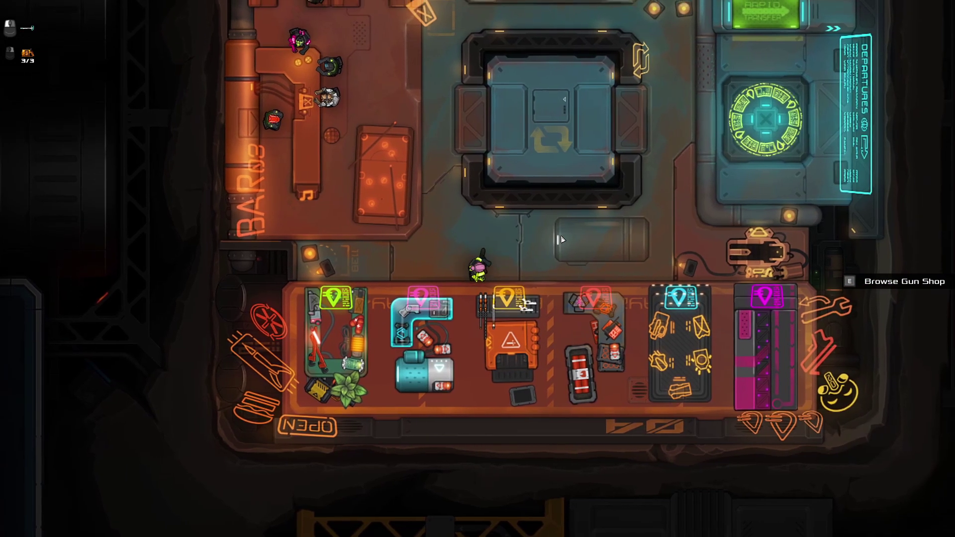
Wander between the Explosives Shop, the top rooms and the Pod Shop.
key(s)
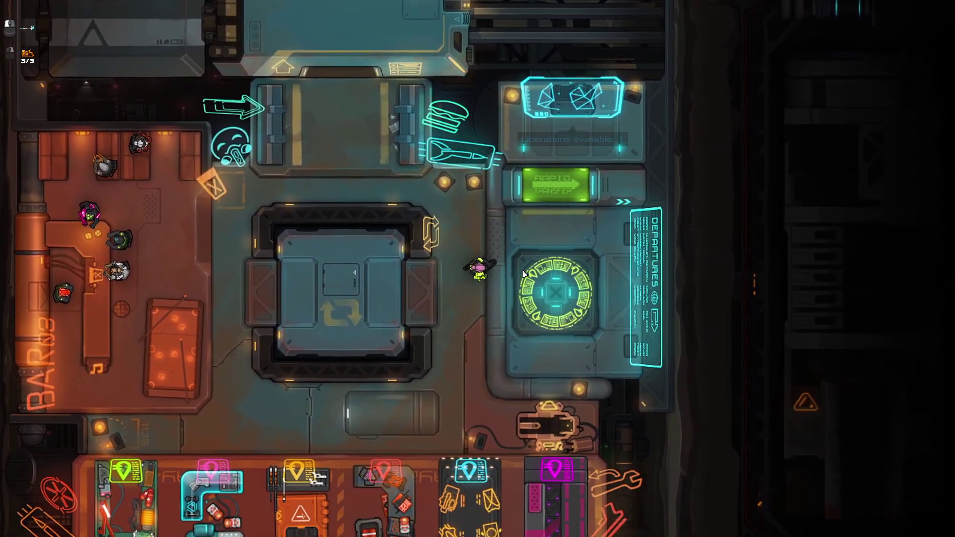
key(w)
key(a)
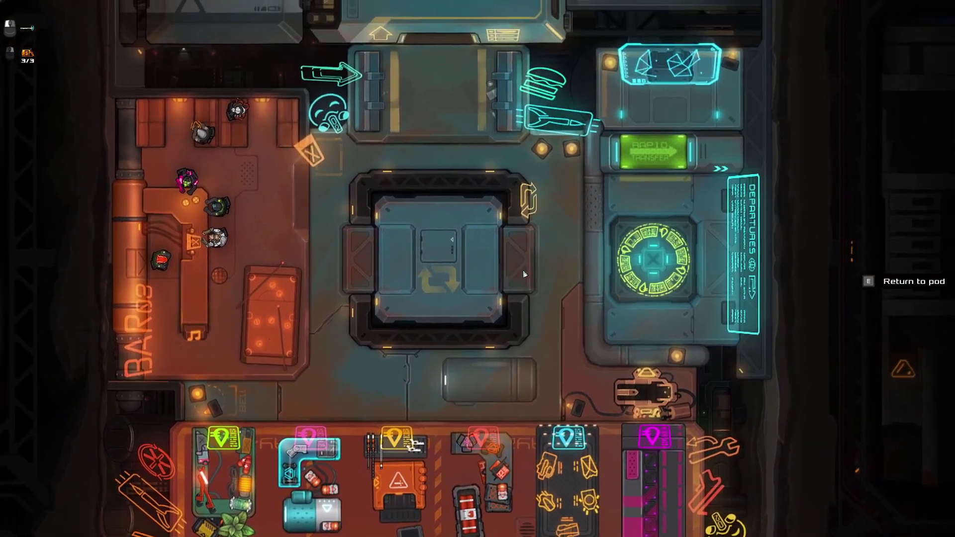
key(d)
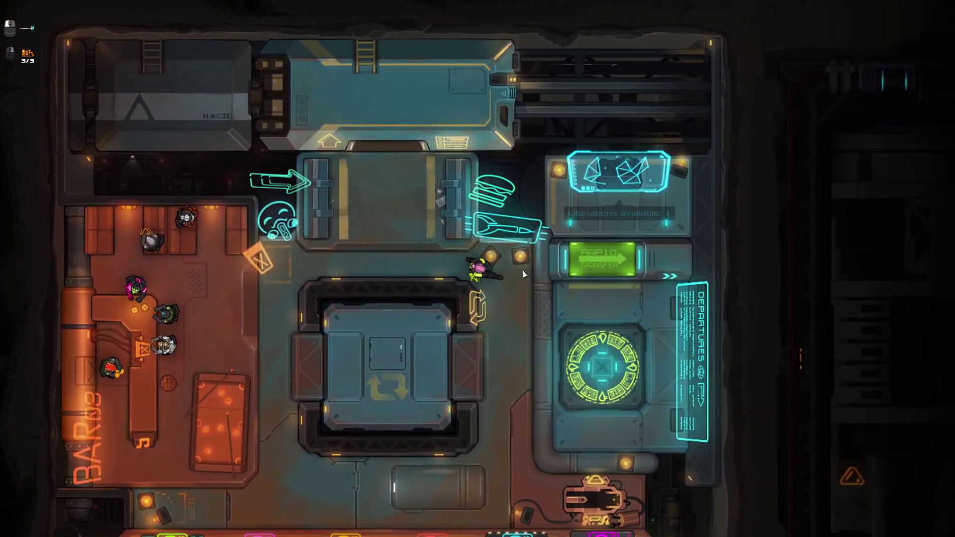
key(s)
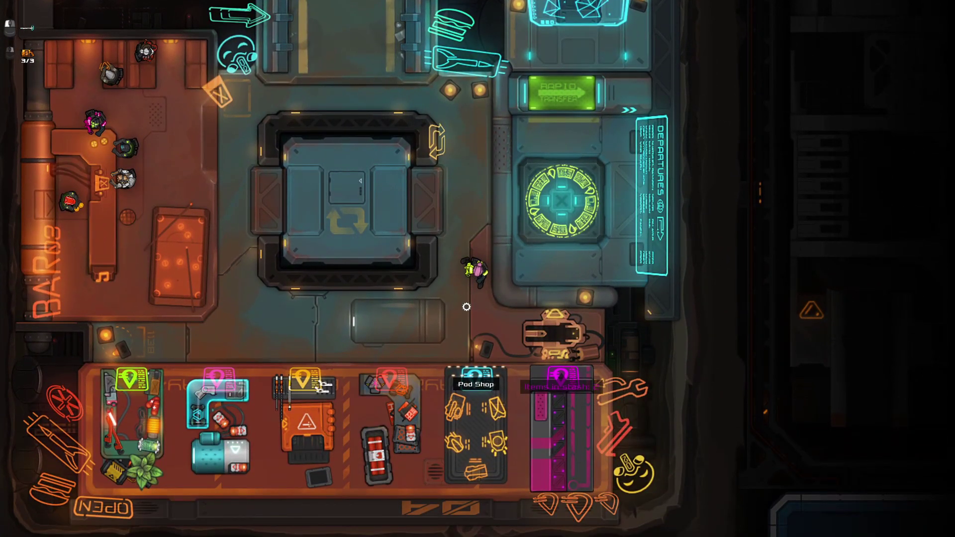
key(s)
key(a)
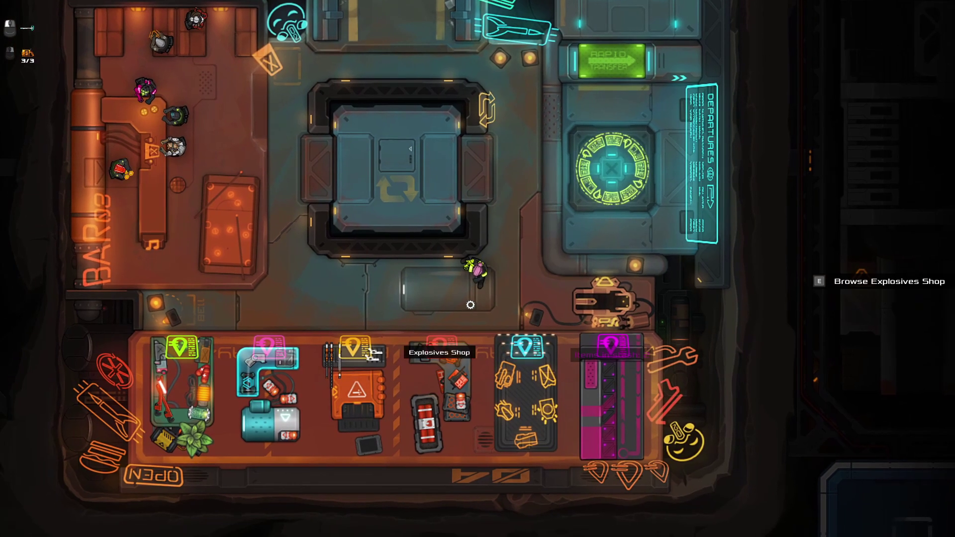
Walk past the central elevator to the Legends and Leaderboards room, then down to the Gadget Shop.
key(a)
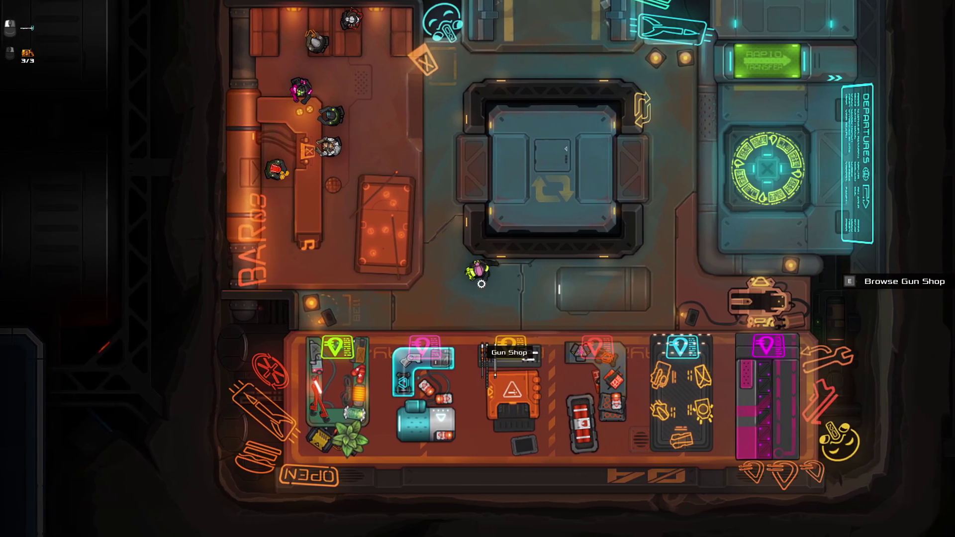
key(w)
key(w)
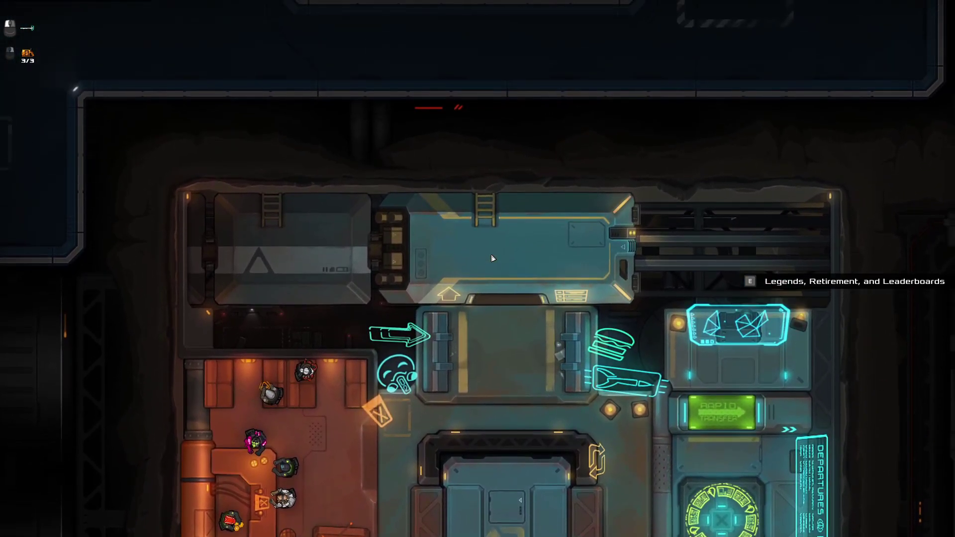
key(d)
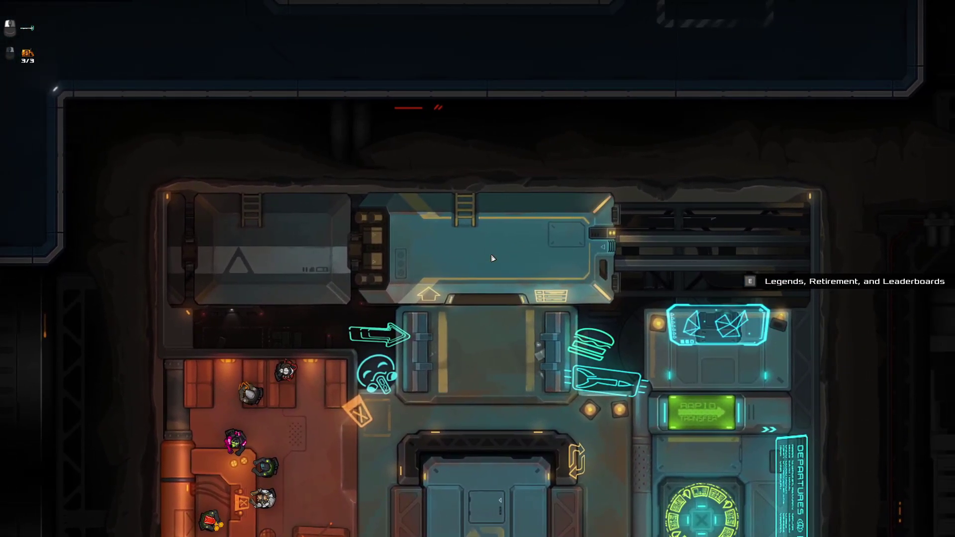
key(s)
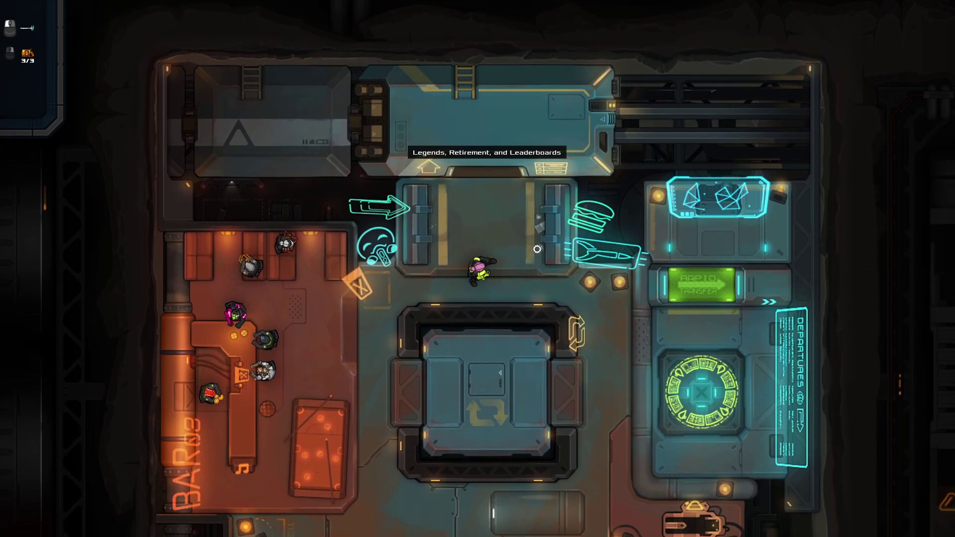
key(a)
key(s)
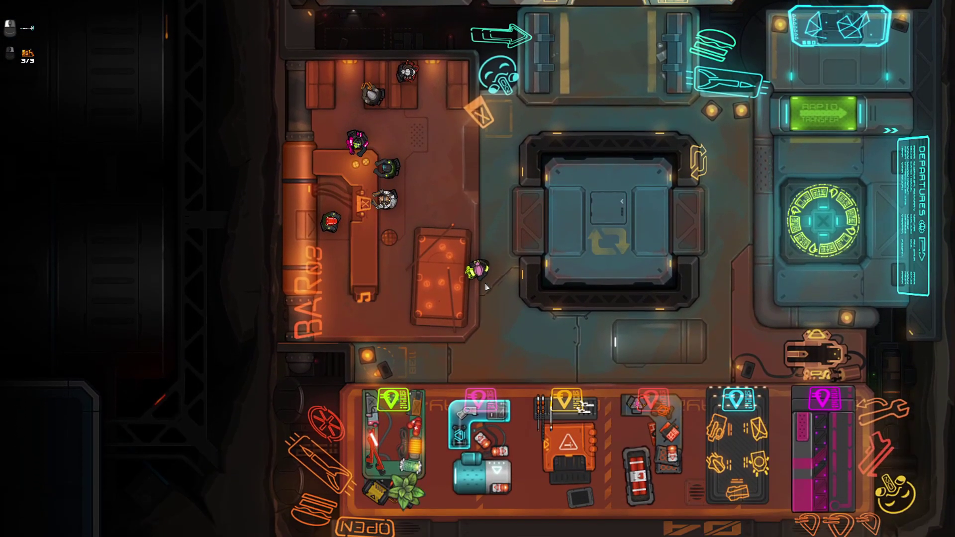
Cross the bar over the pool table and stop on the Job Listings pad.
key(d)
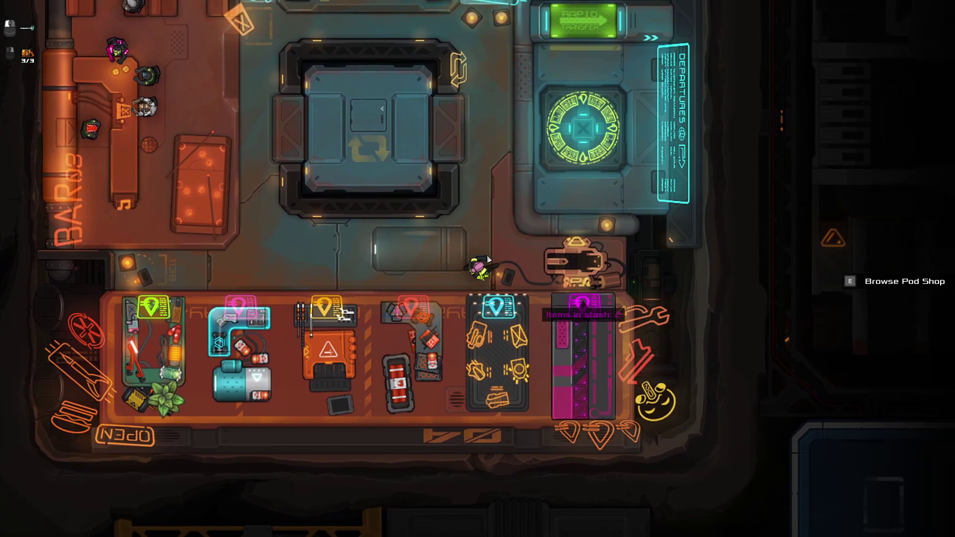
key(w)
key(a)
key(s)
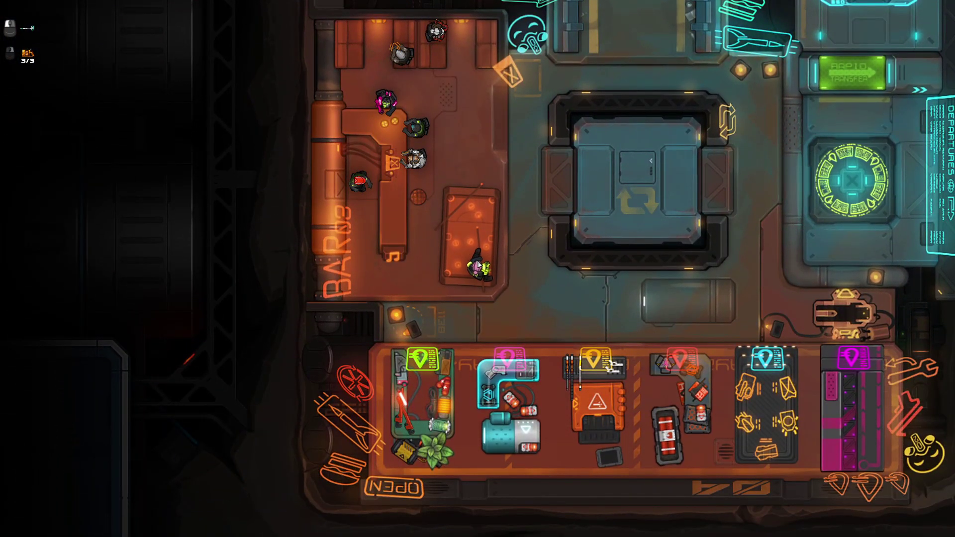
key(d)
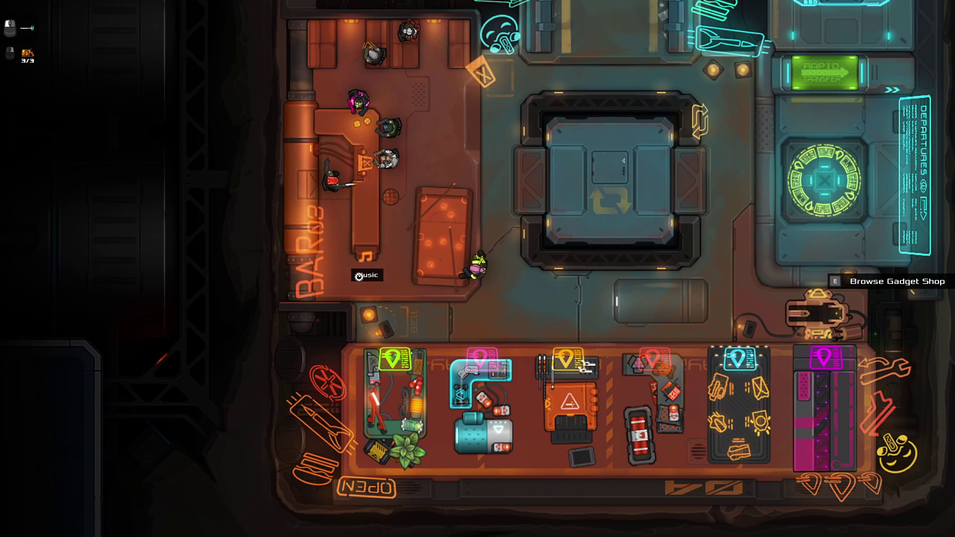
key(d)
key(w)
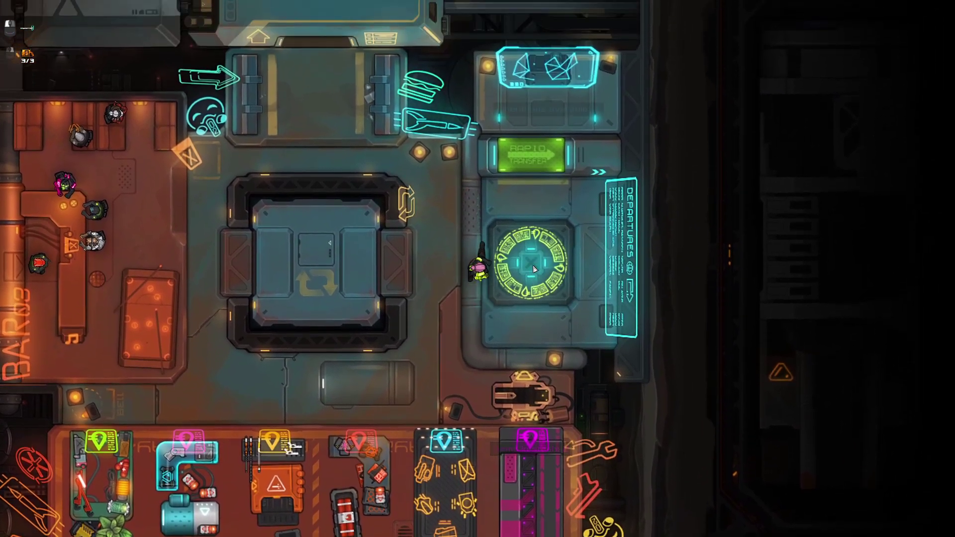
key(d)
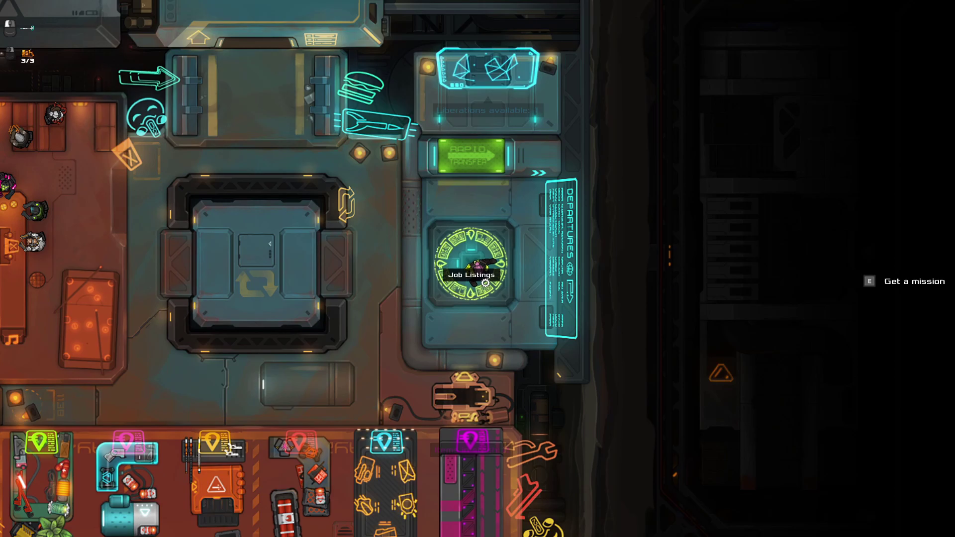
Open Job Listings and review Hijack The Moritz's guards against Steal The Psalm Prototype.
key(e)
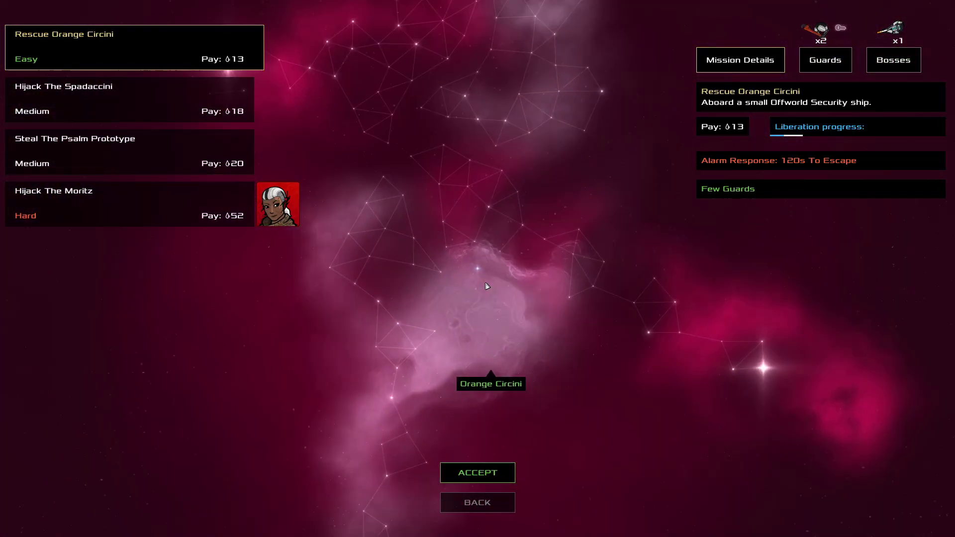
click(177, 212)
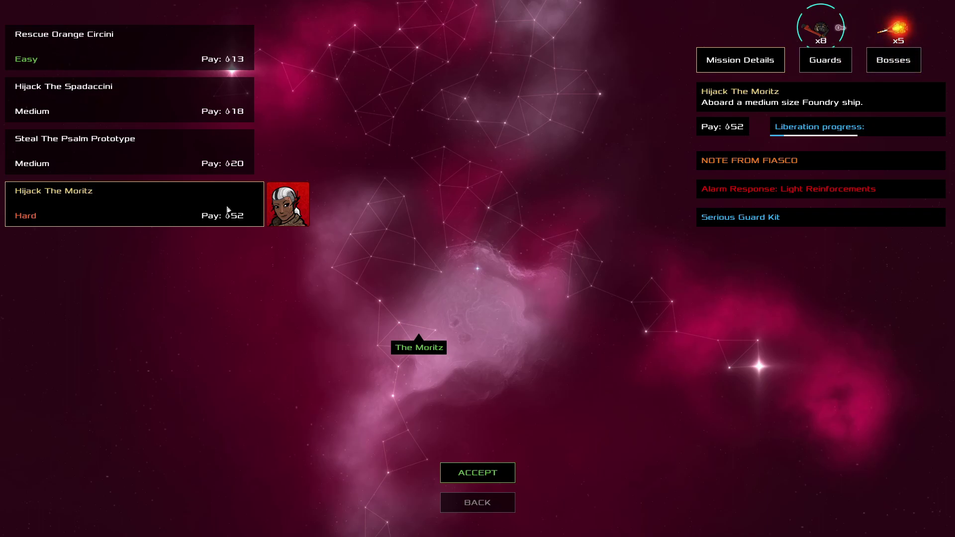
click(826, 60)
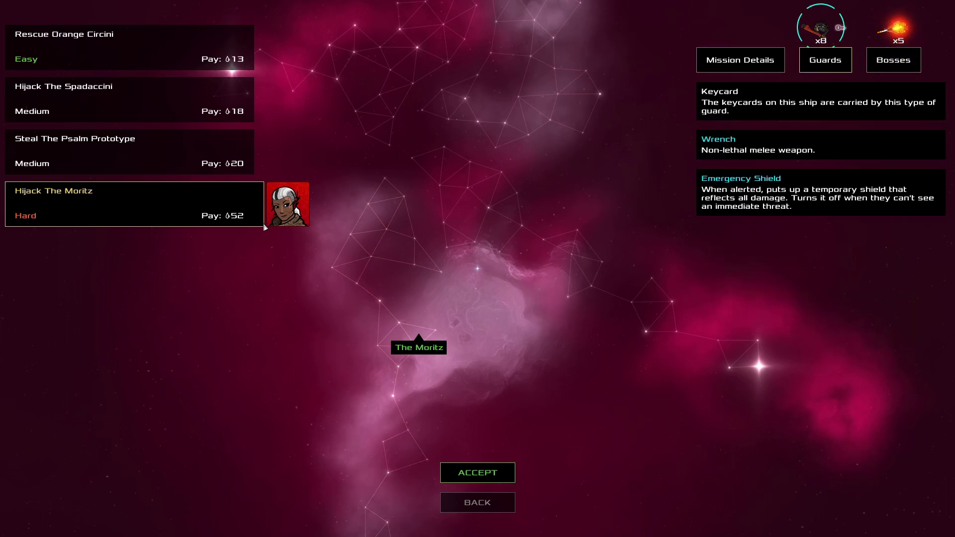
click(157, 154)
click(159, 208)
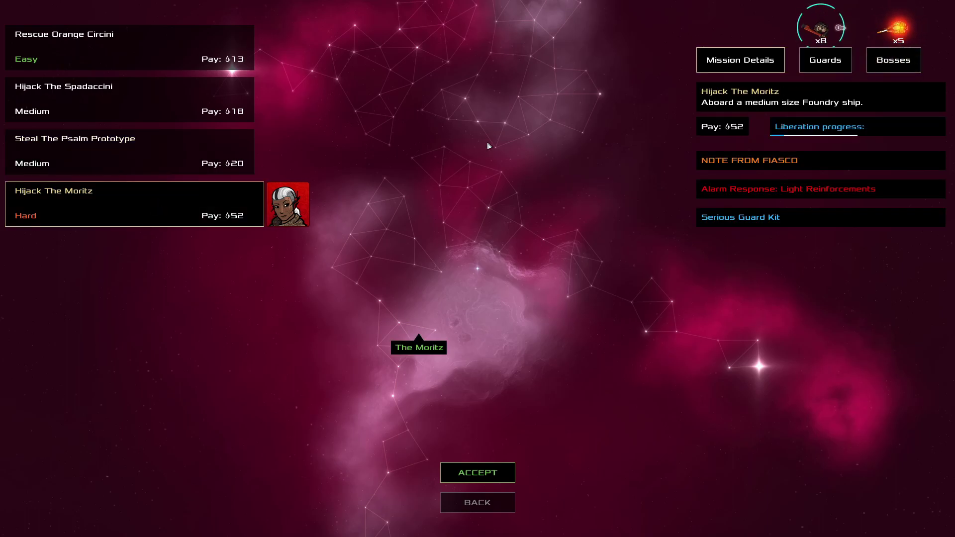
click(826, 60)
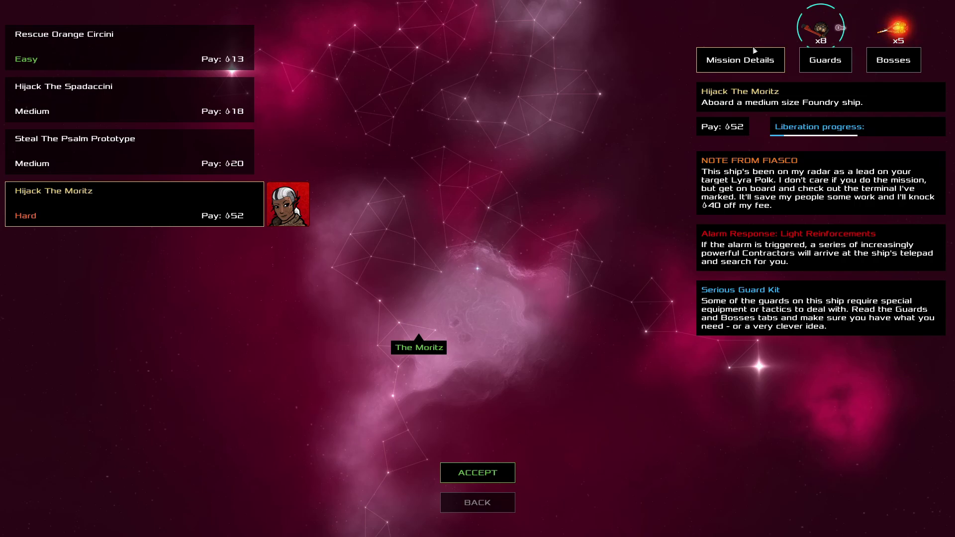
Check the Moritz's guard equipment and bosses, then accept Hijack The Moritz.
click(826, 58)
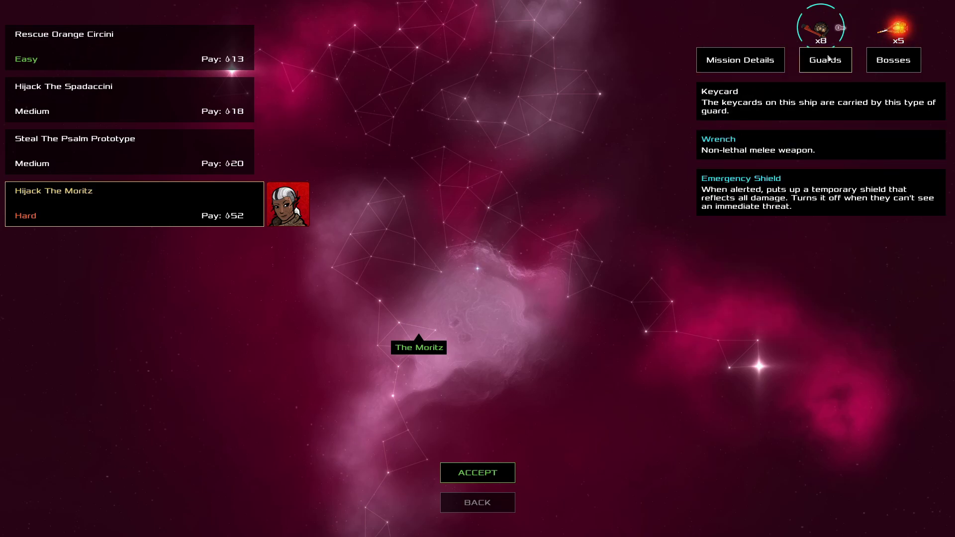
click(872, 61)
click(835, 68)
click(886, 64)
click(769, 65)
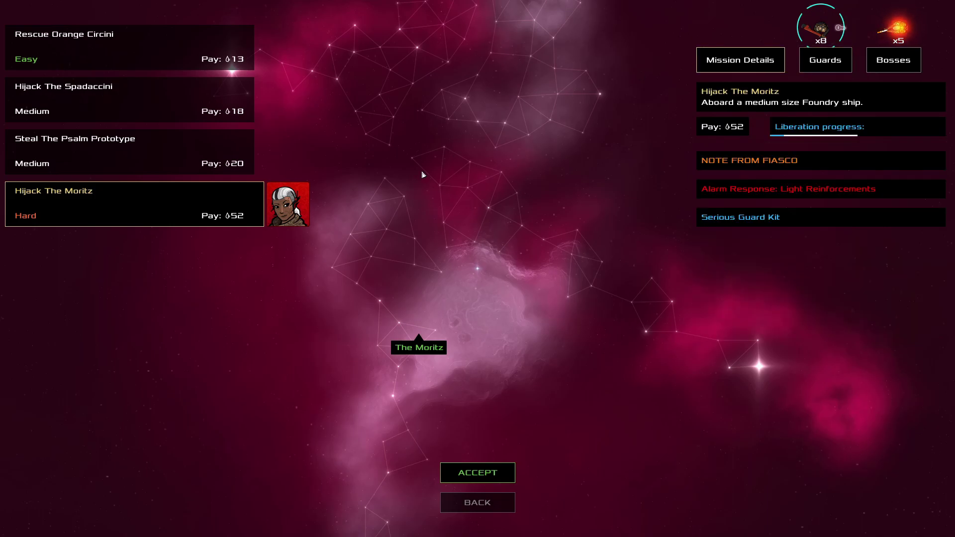
click(489, 475)
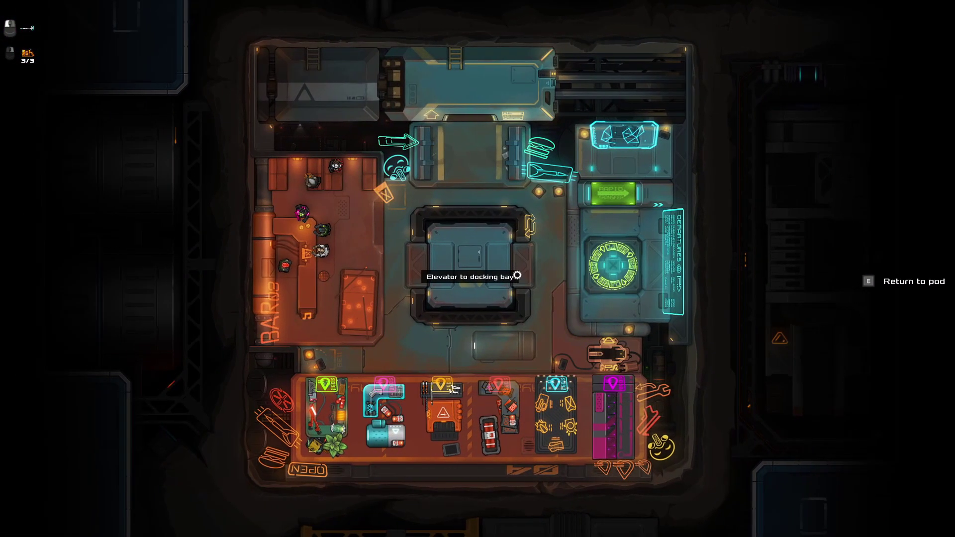
Fly the pod out of the station, briefly pausing to check the inventory.
click(517, 275)
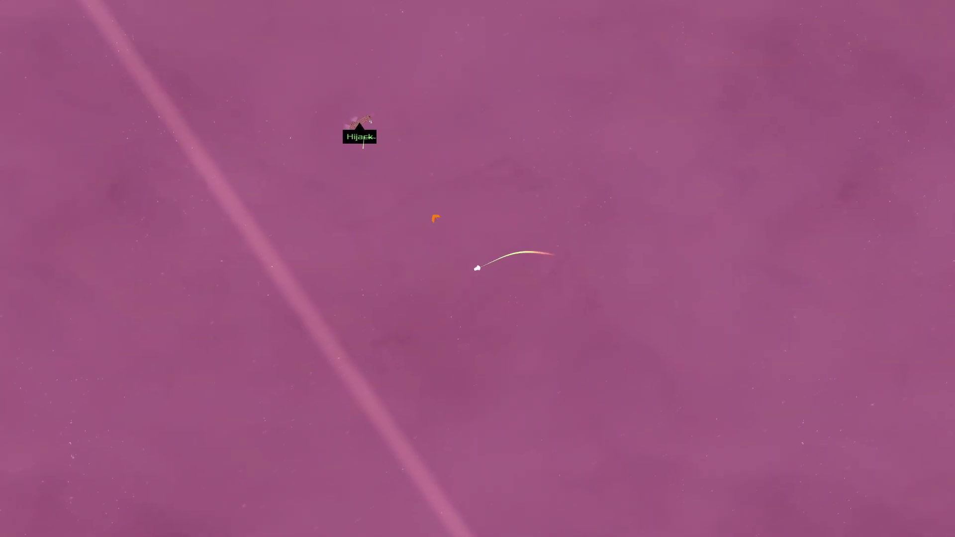
key(space)
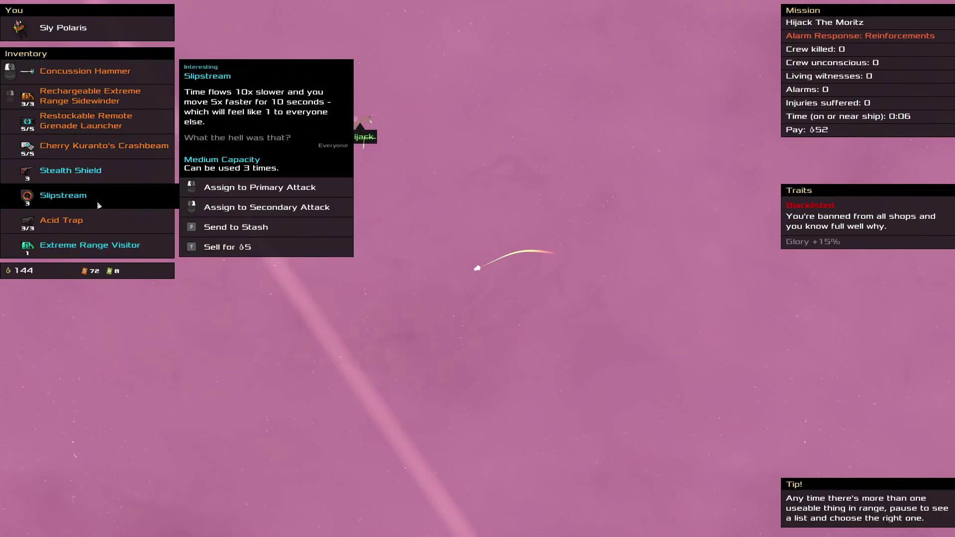
key(space)
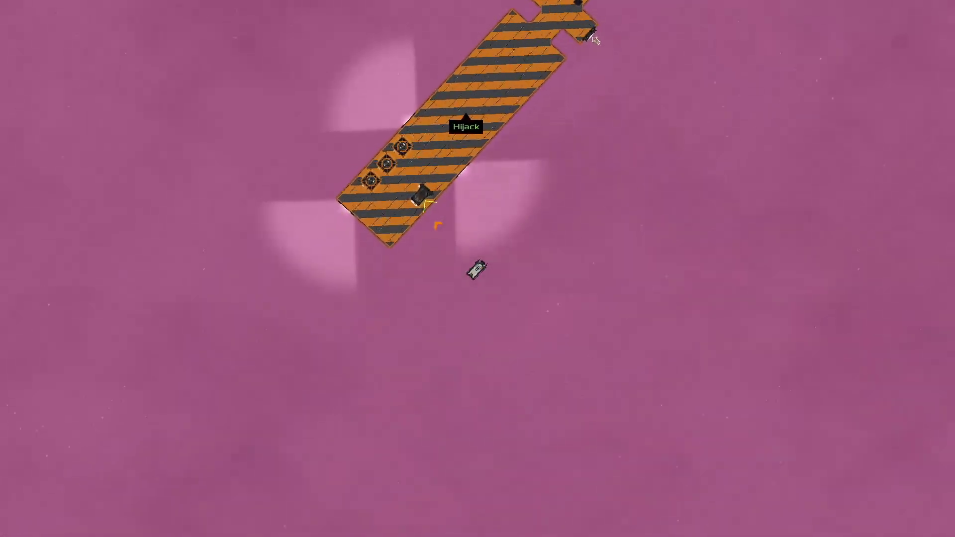
scroll(589, 37, up, 3)
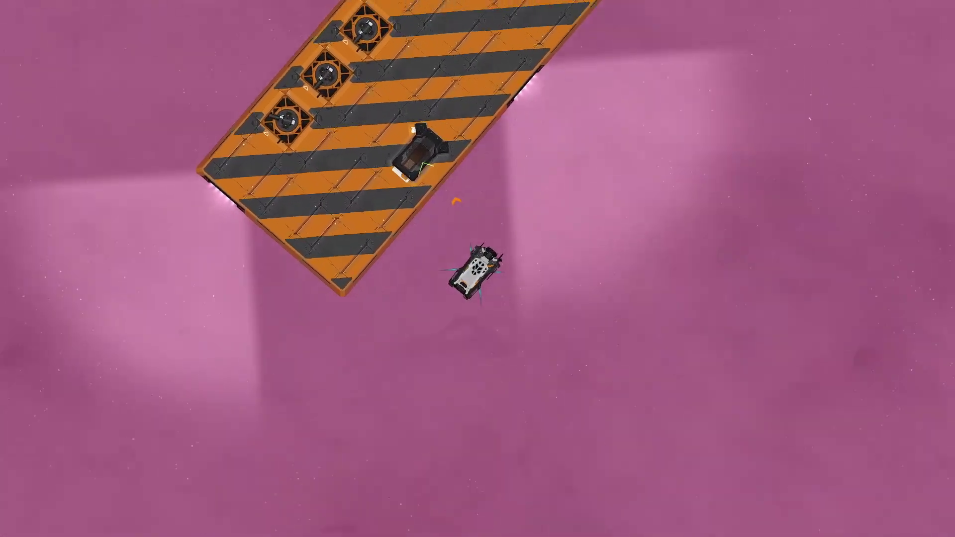
scroll(626, 65, down, 5)
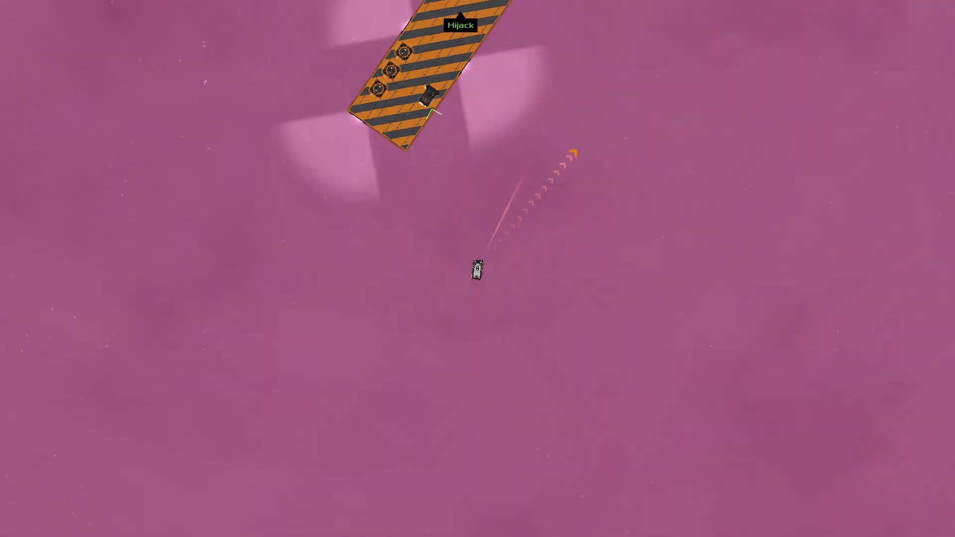
scroll(364, 116, up, 2)
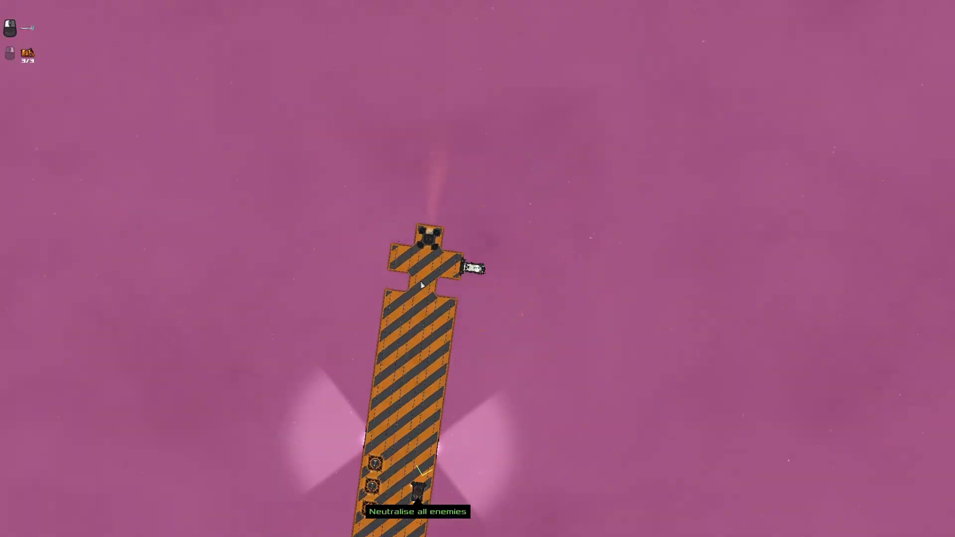
Paused, pan over the Moritz's checkpoint room and seating halls and read the Extreme Range Visitor details.
key(space)
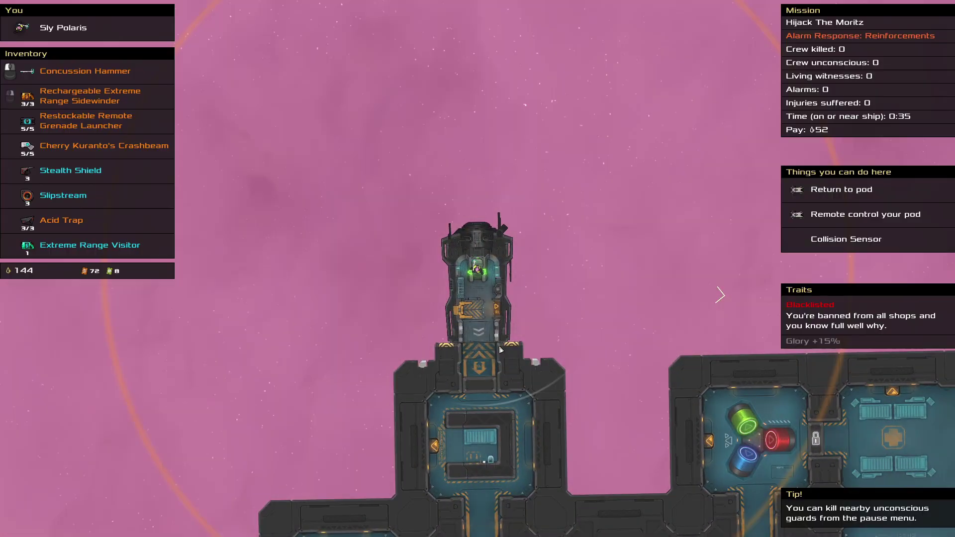
key(s)
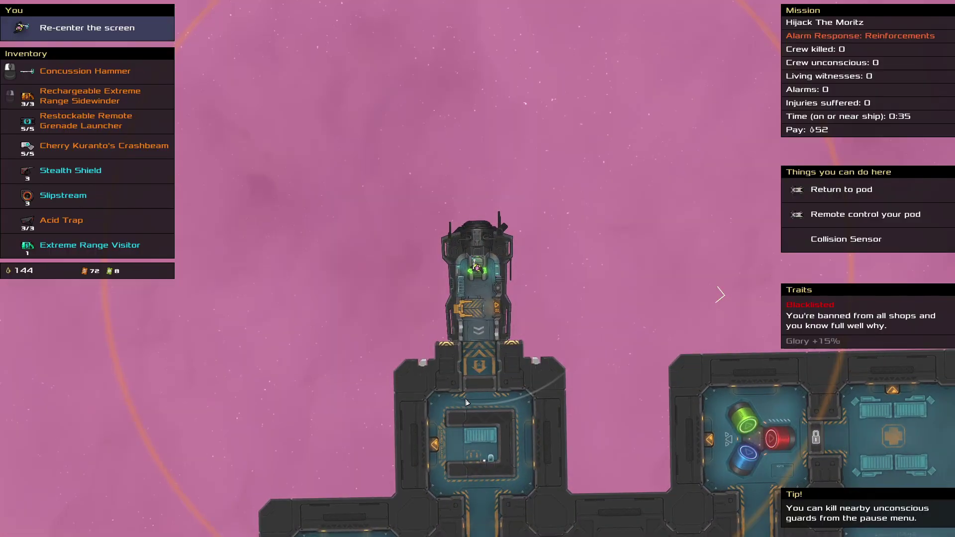
key(s)
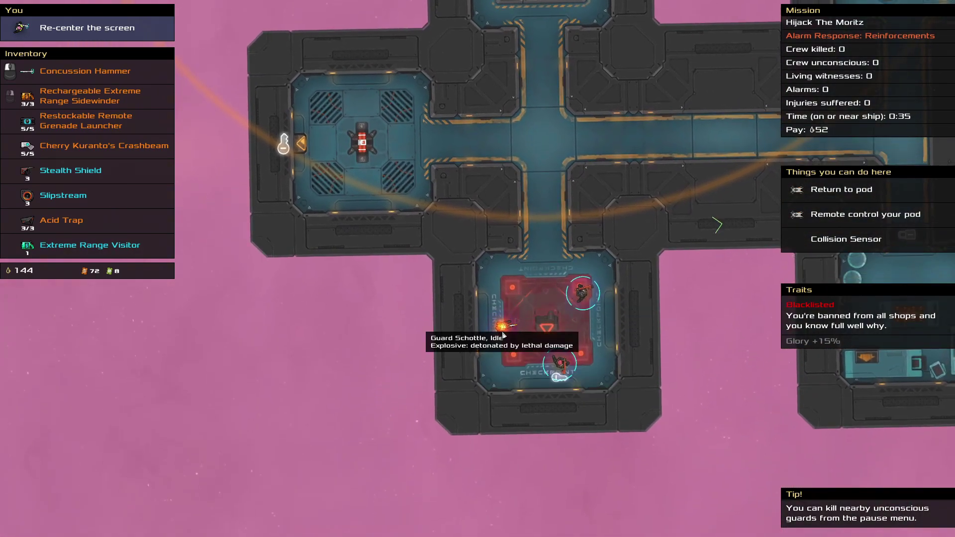
key(s)
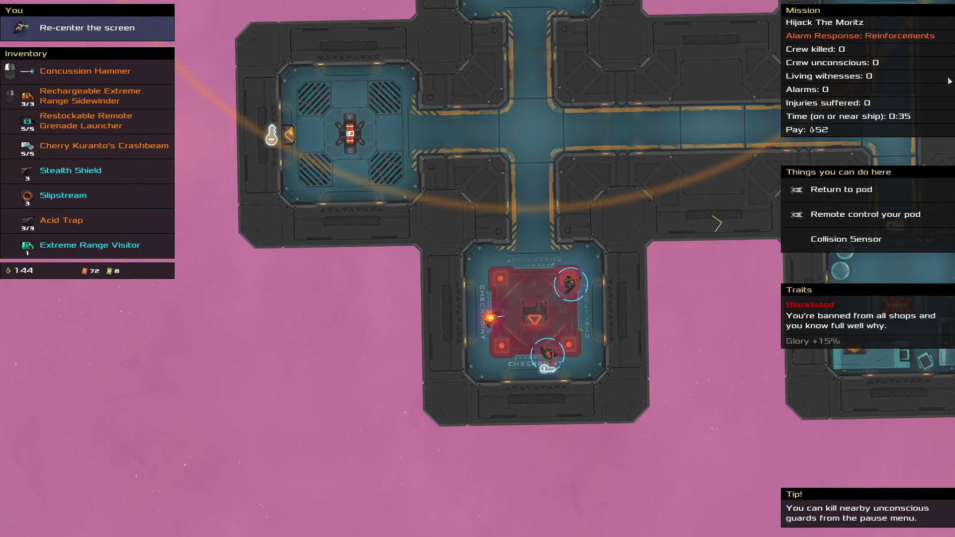
scroll(696, 166, down, 2)
drag(697, 166, 475, 113)
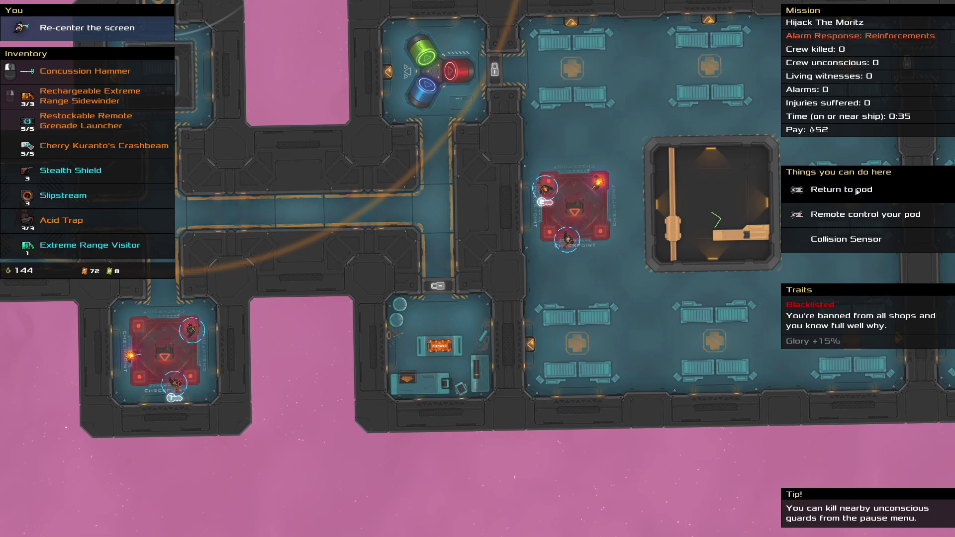
scroll(532, 311, down, 3)
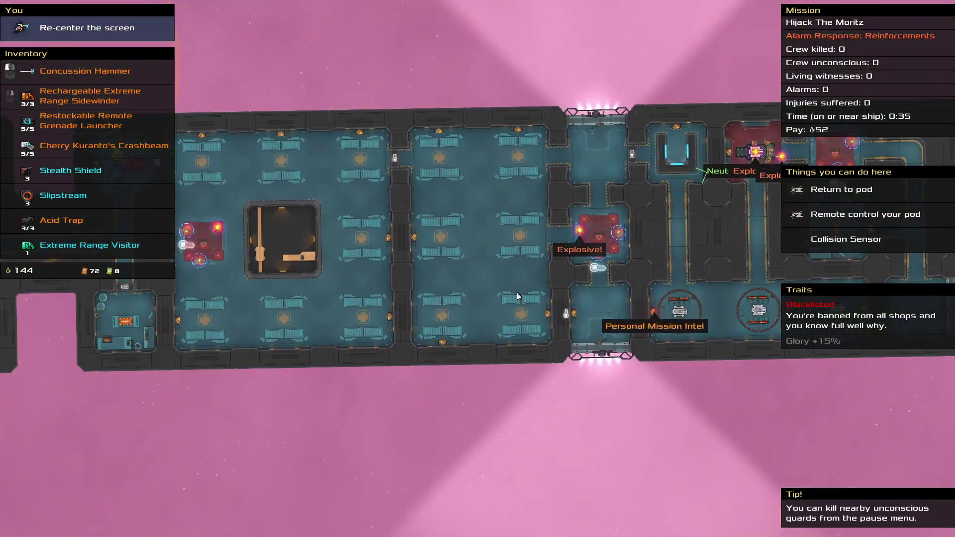
scroll(348, 271, down, 2)
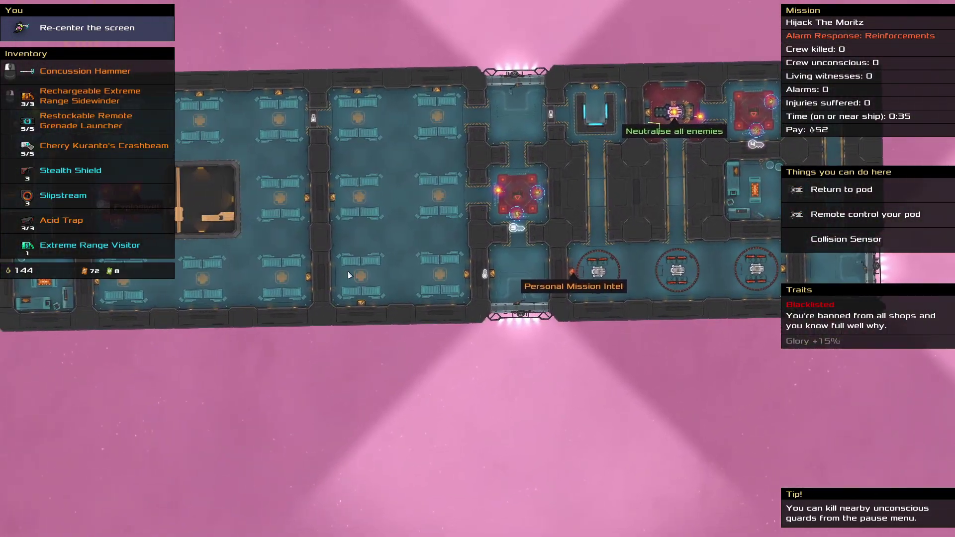
scroll(493, 275, up, 2)
click(89, 245)
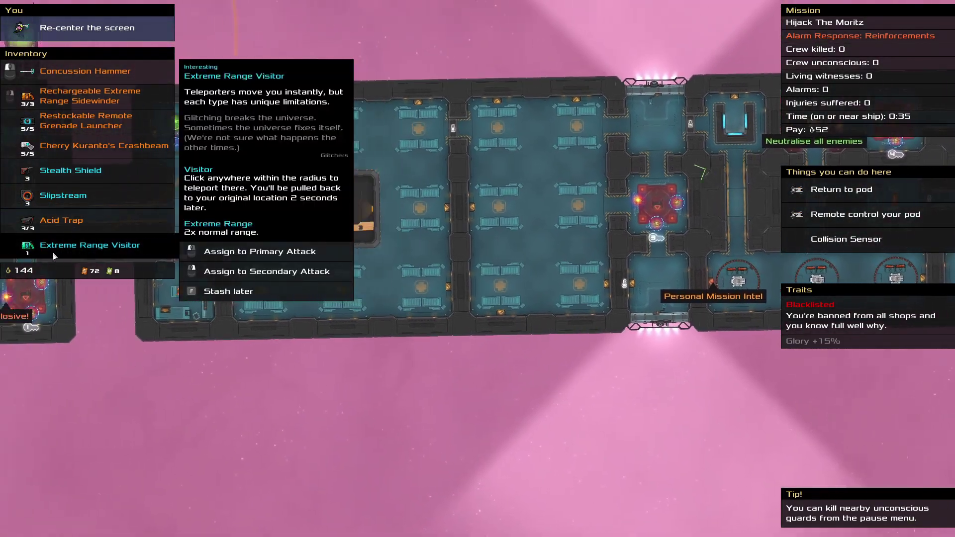
click(247, 277)
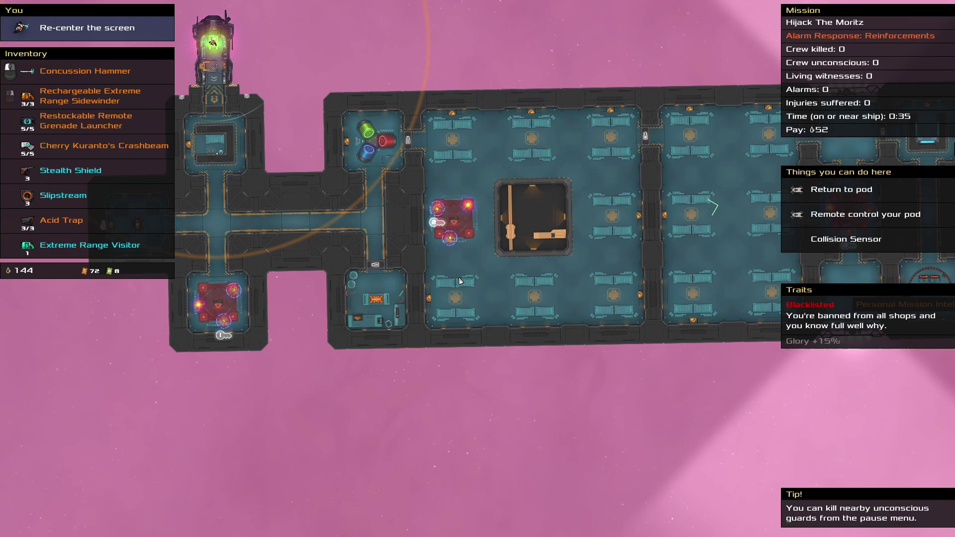
Unpause, walk out of the pod through the top room, then return to the airlock corridor.
key(space)
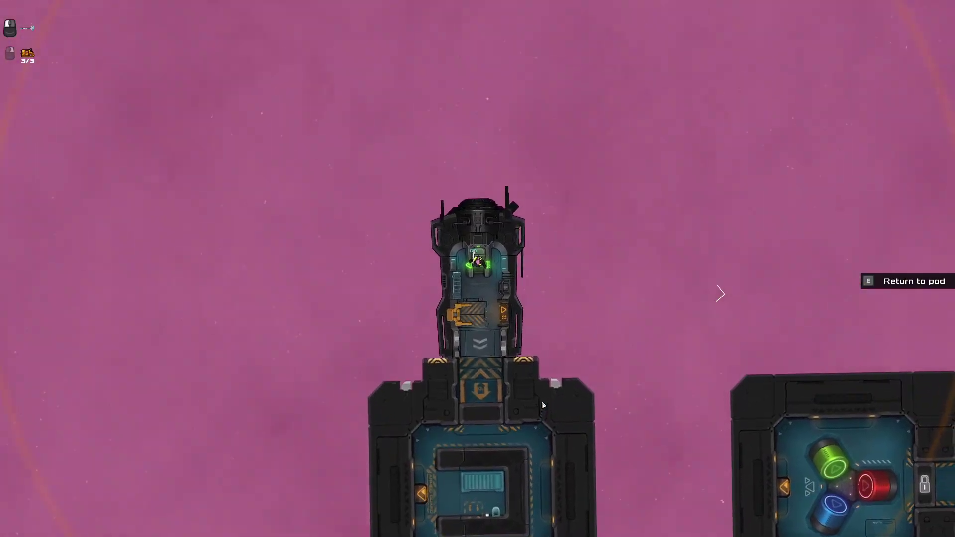
key(s)
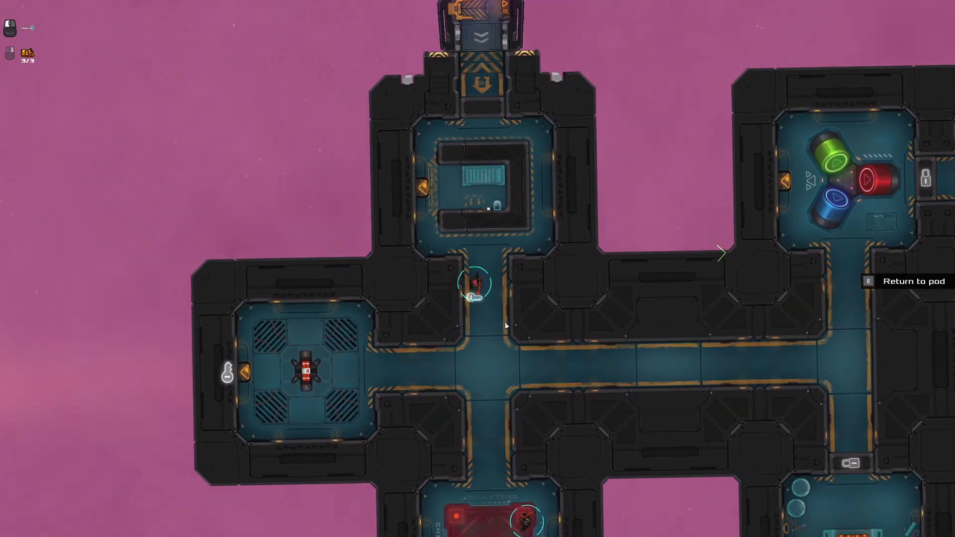
key(w)
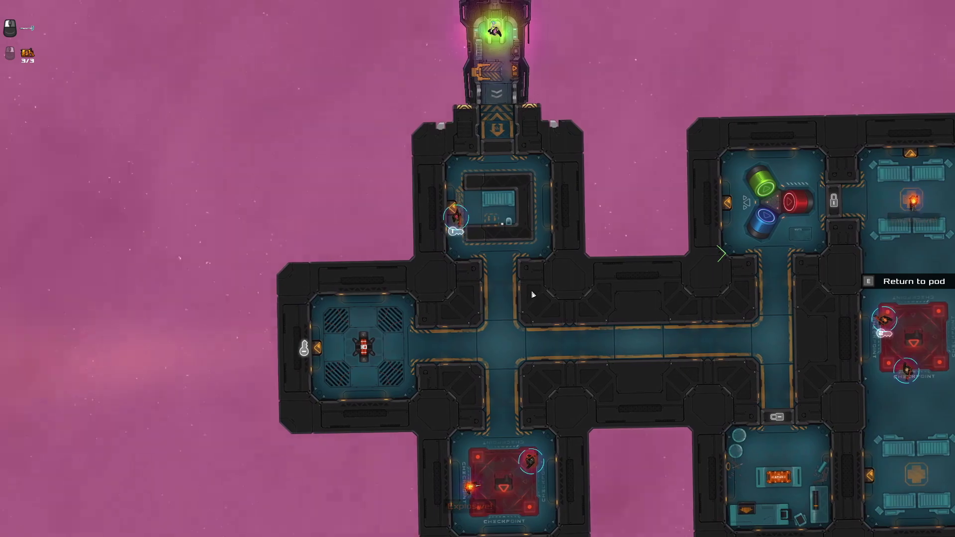
key(d)
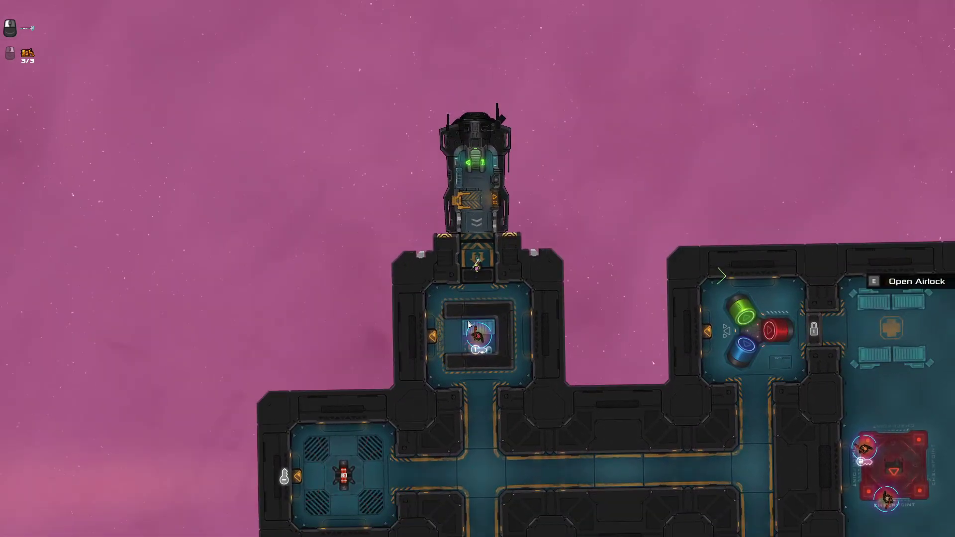
key(s)
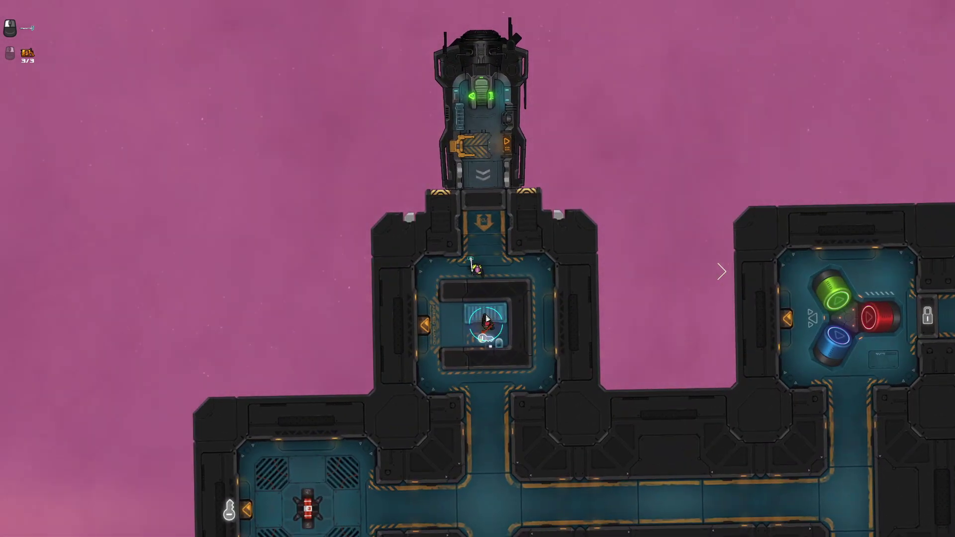
key(w)
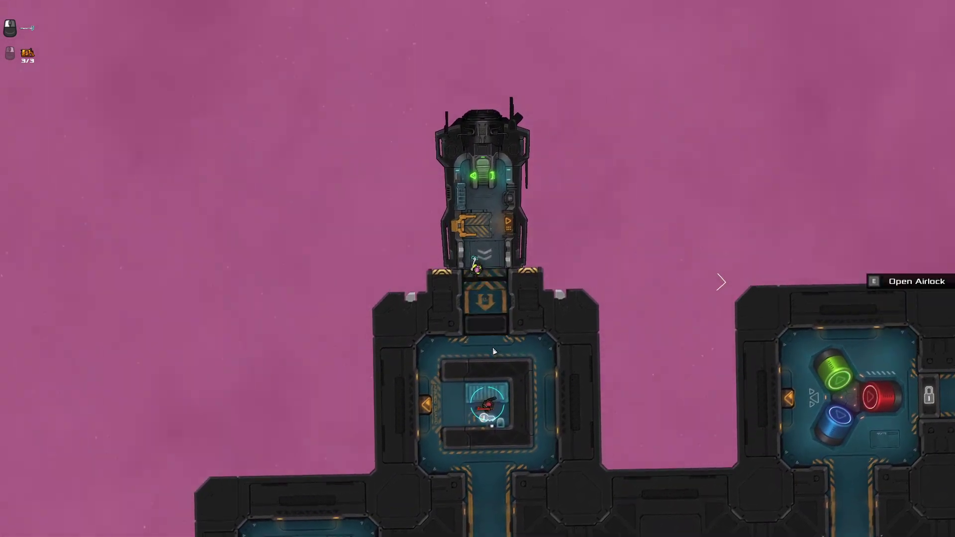
scroll(483, 389, down, 2)
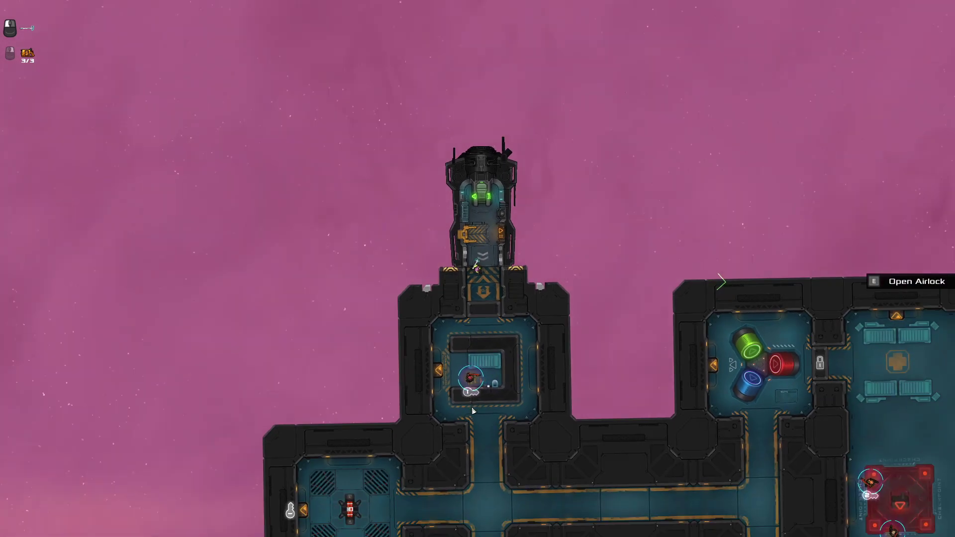
scroll(468, 357, down, 2)
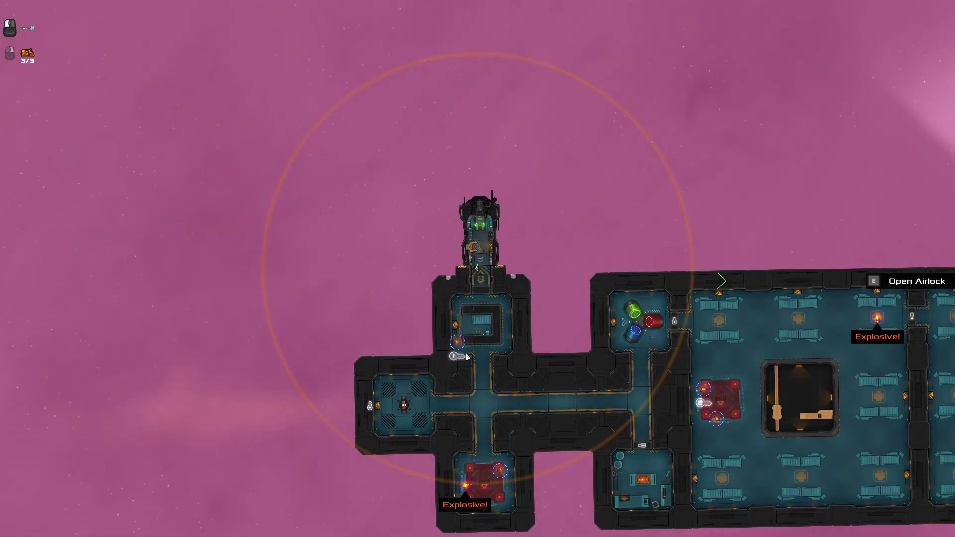
scroll(468, 357, up, 2)
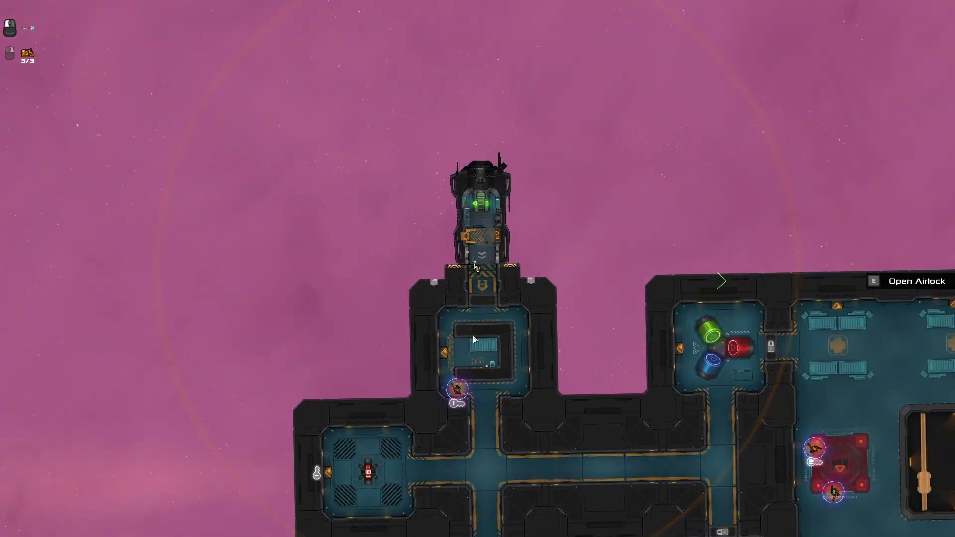
scroll(474, 354, down, 1)
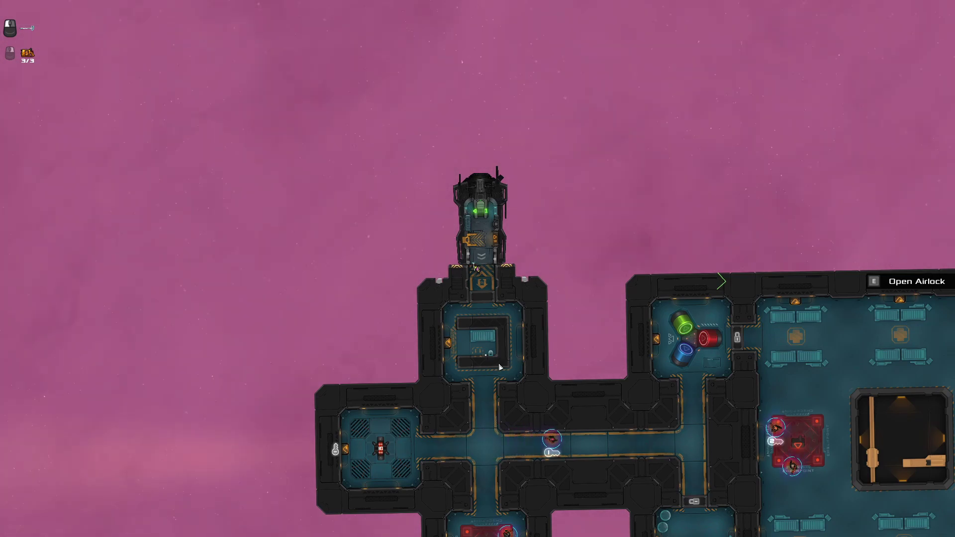
scroll(500, 367, down, 2)
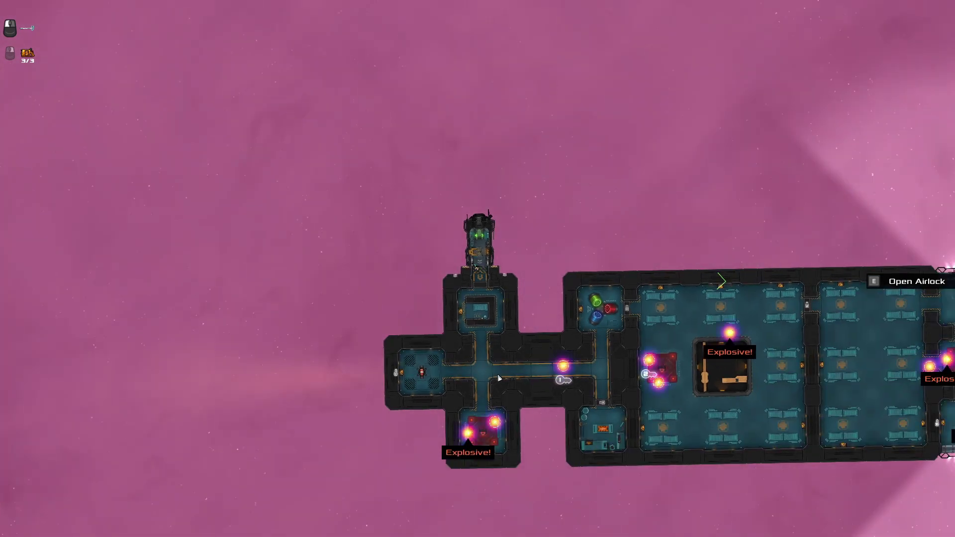
scroll(486, 419, up, 1)
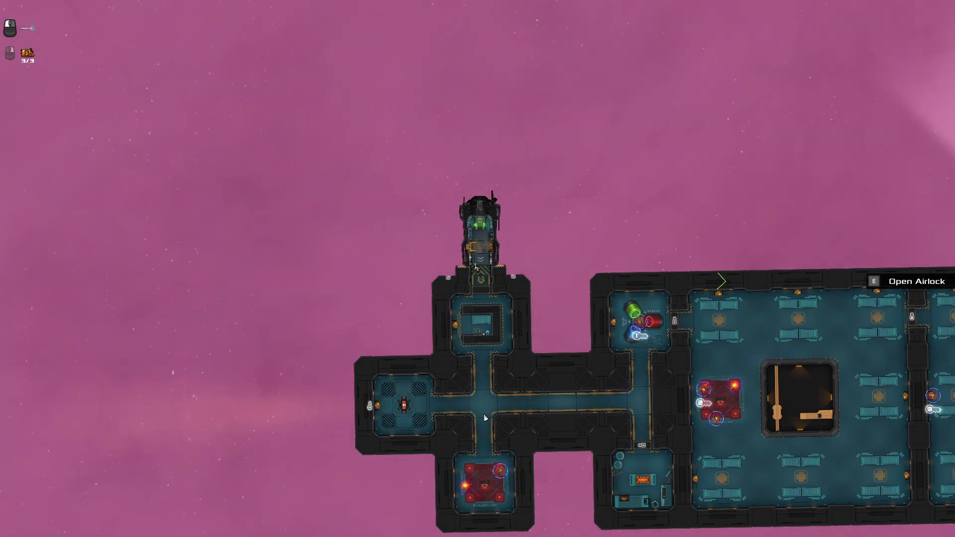
scroll(485, 418, up, 1)
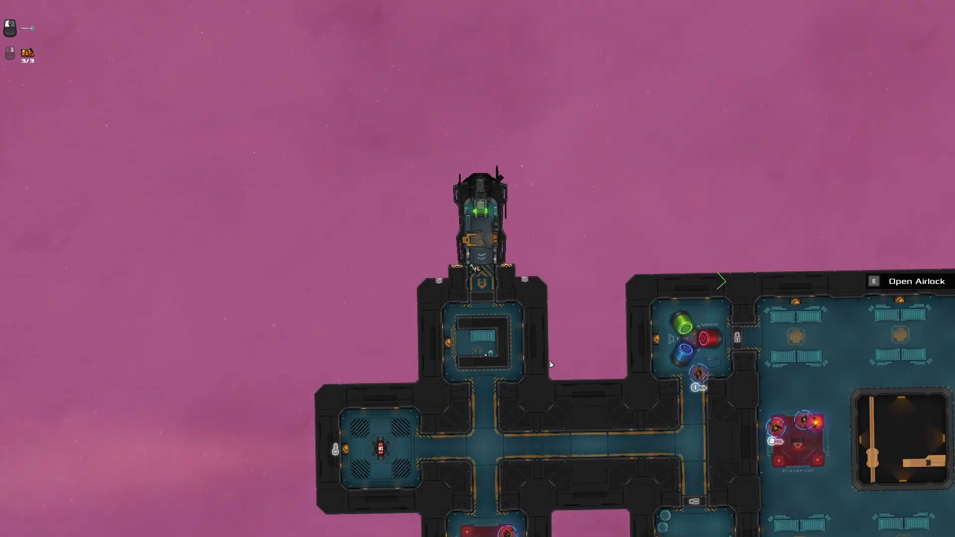
scroll(550, 364, down, 1)
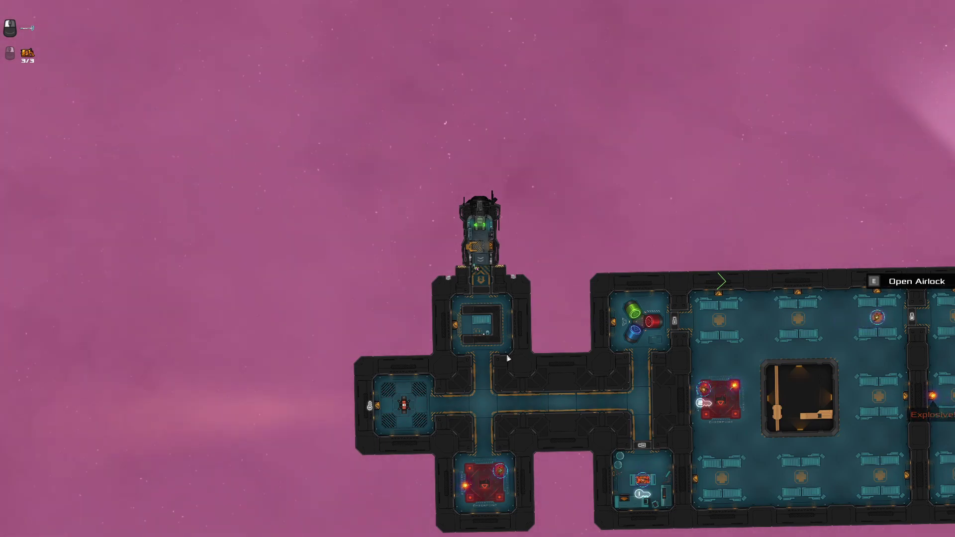
scroll(478, 298, up, 3)
scroll(477, 305, down, 3)
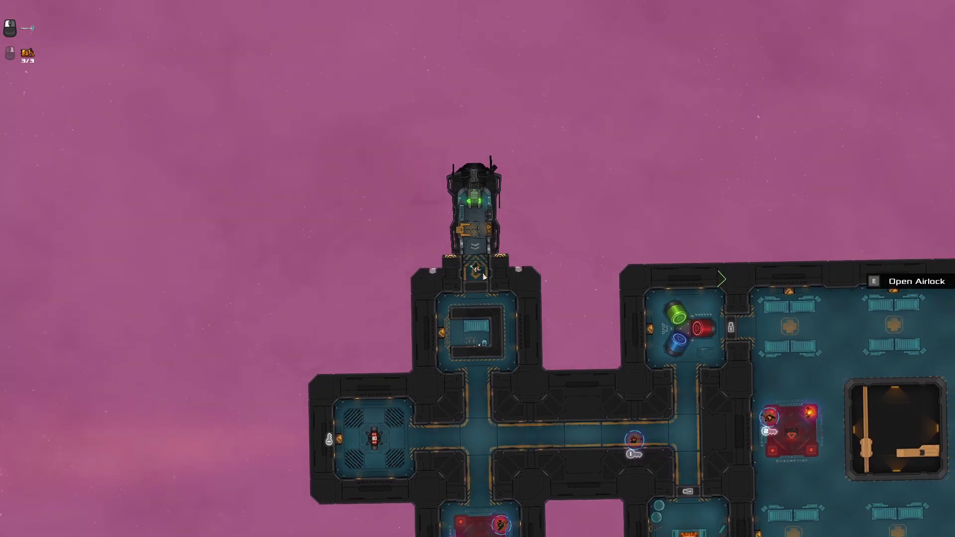
scroll(480, 300, down, 2)
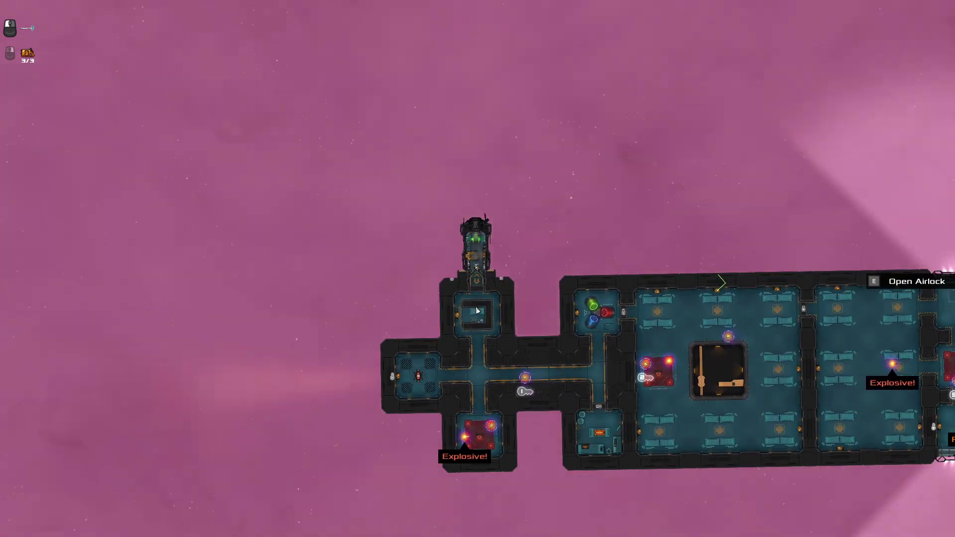
scroll(475, 310, up, 1)
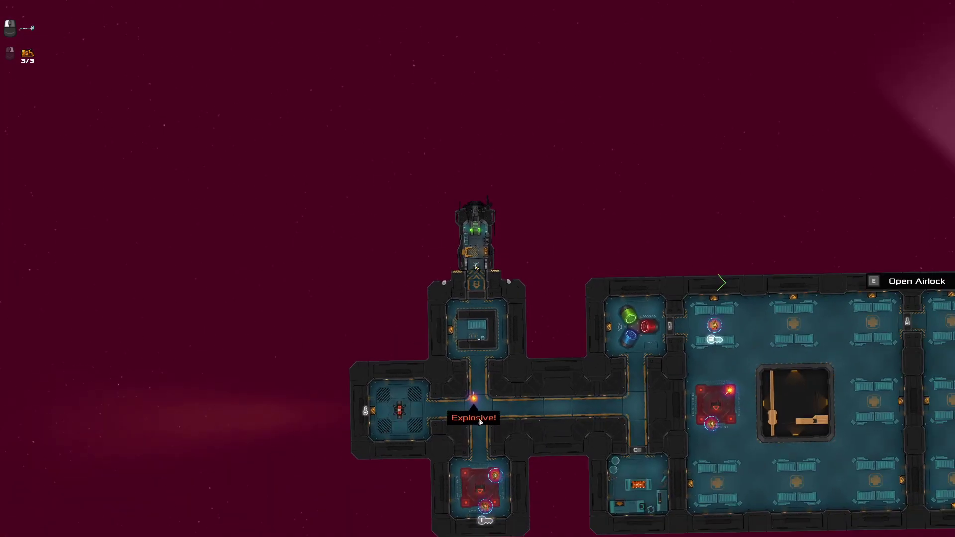
Knock out the approaching Guard Schottle with the Concussion Hammer while paused.
key(space)
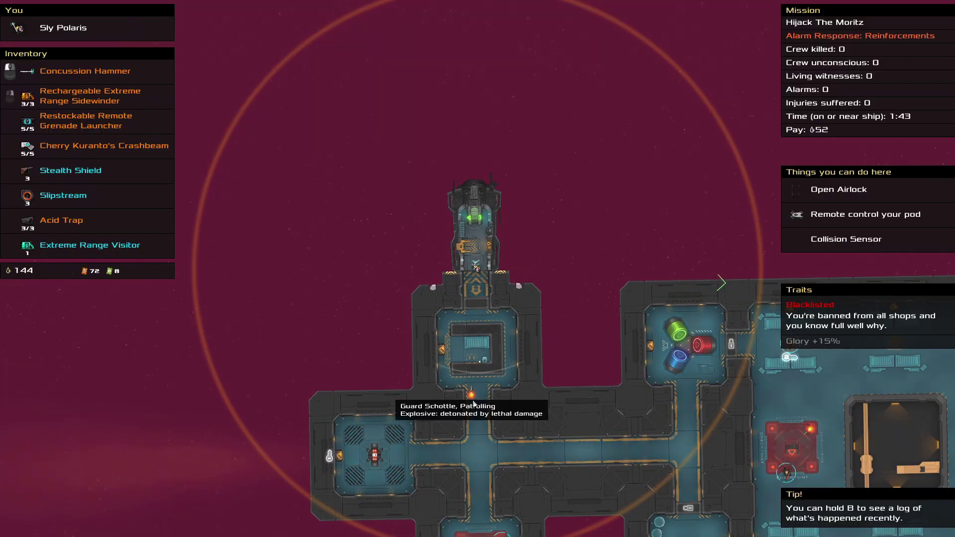
key(space)
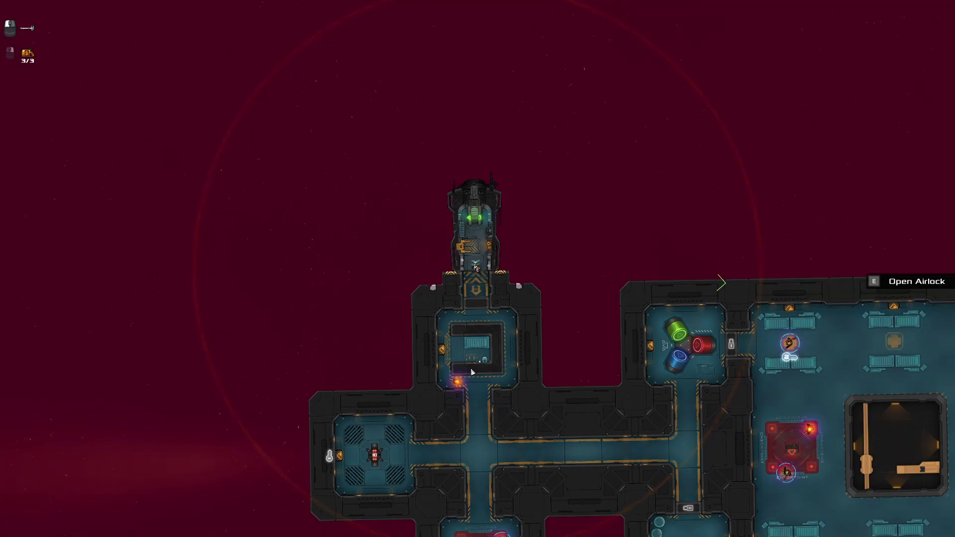
scroll(721, 280, up, 3)
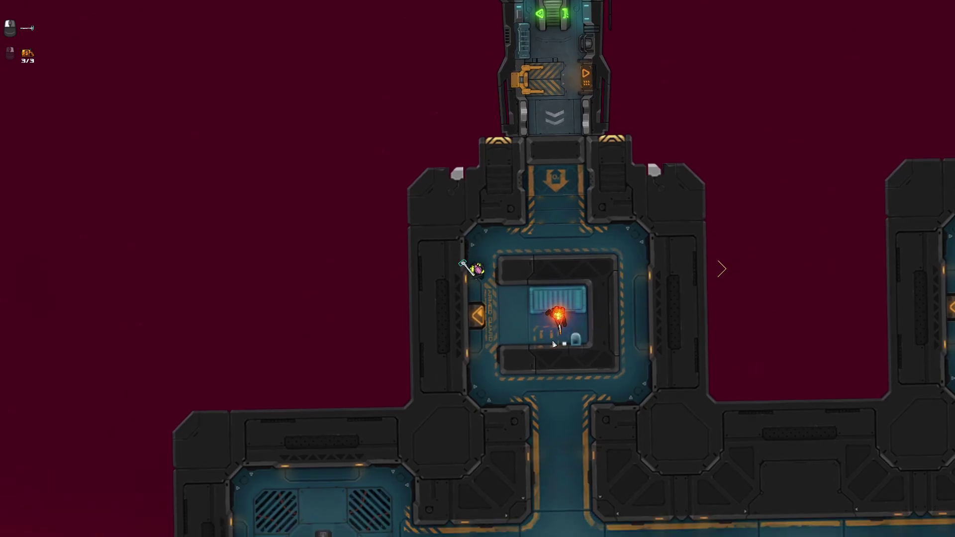
key(space)
click(558, 266)
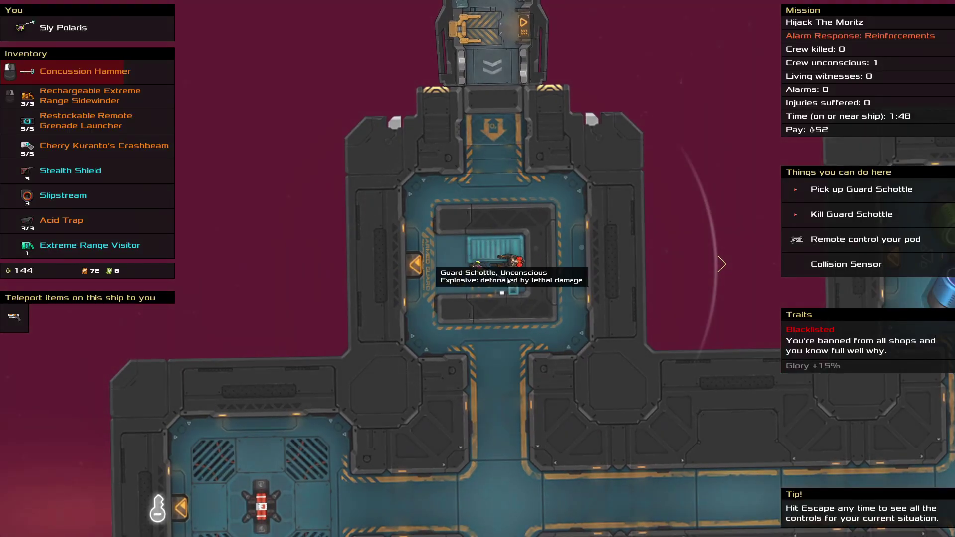
key(space)
key(space)
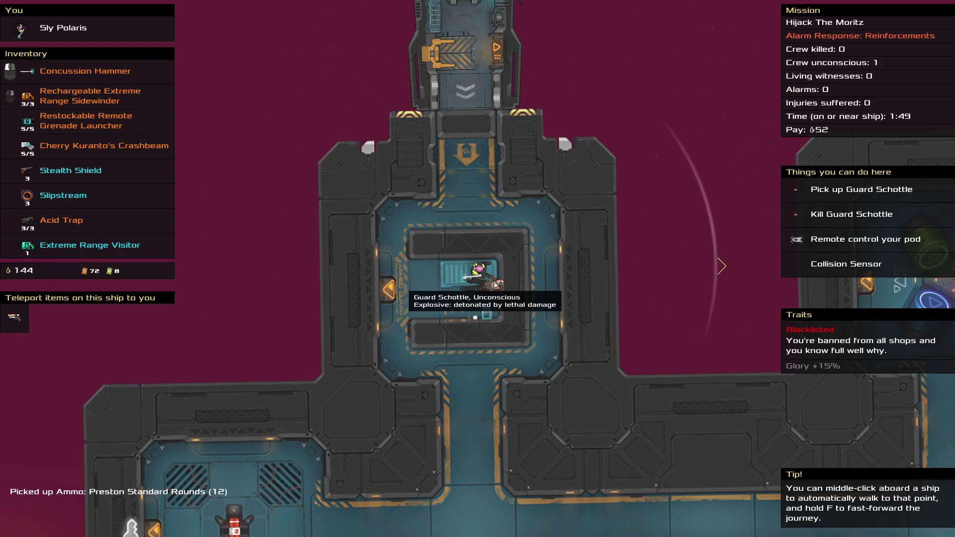
Carry Schottle's unconscious body into the pod, then step back toward the airlock.
key(space)
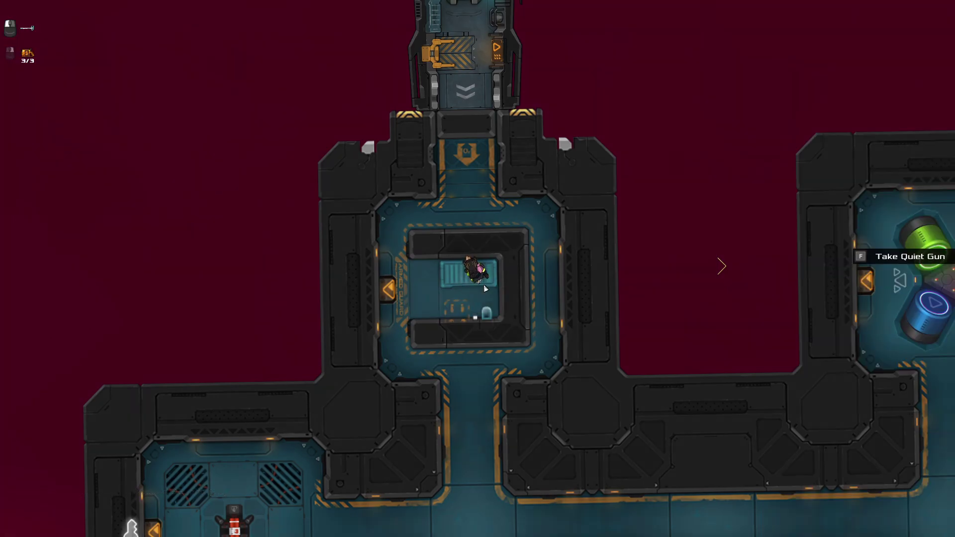
key(w)
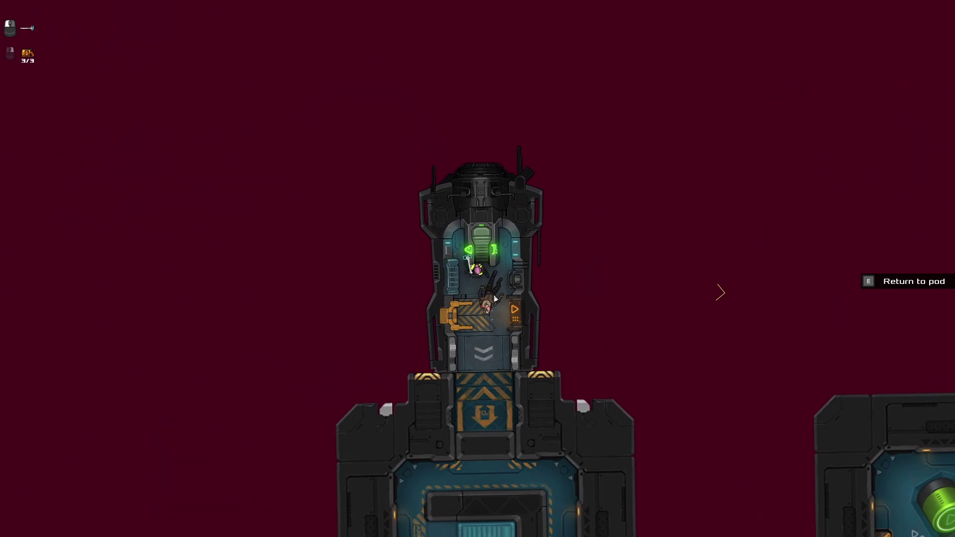
key(s)
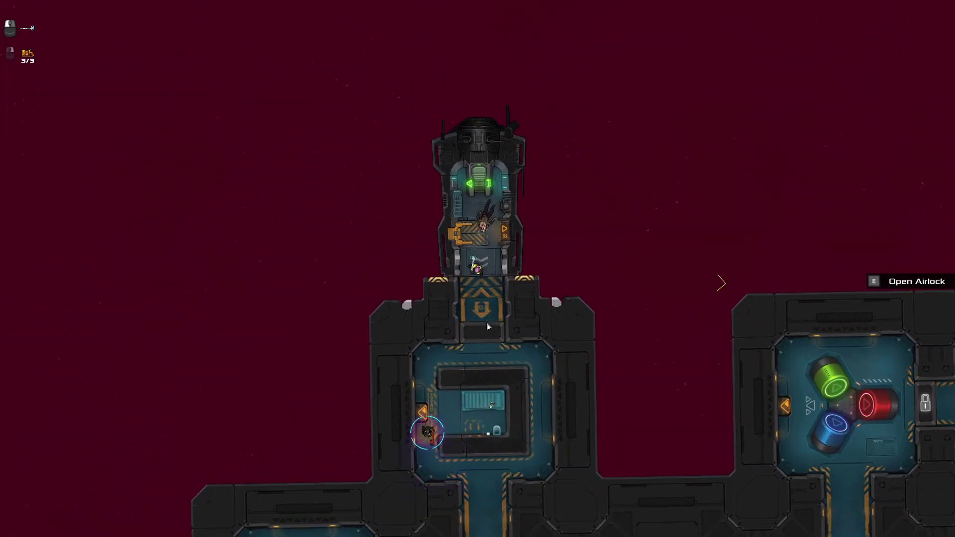
scroll(487, 327, down, 3)
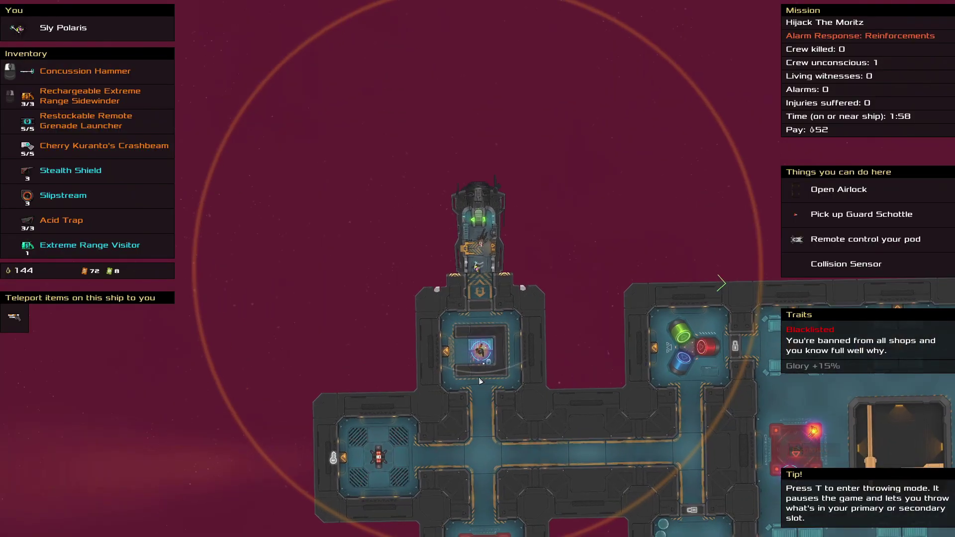
scroll(479, 376, up, 3)
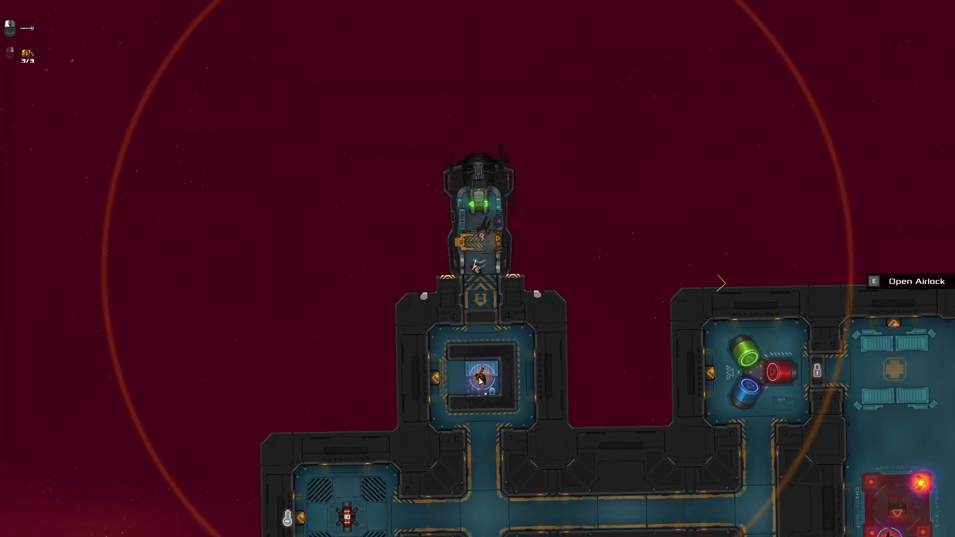
scroll(475, 321, up, 2)
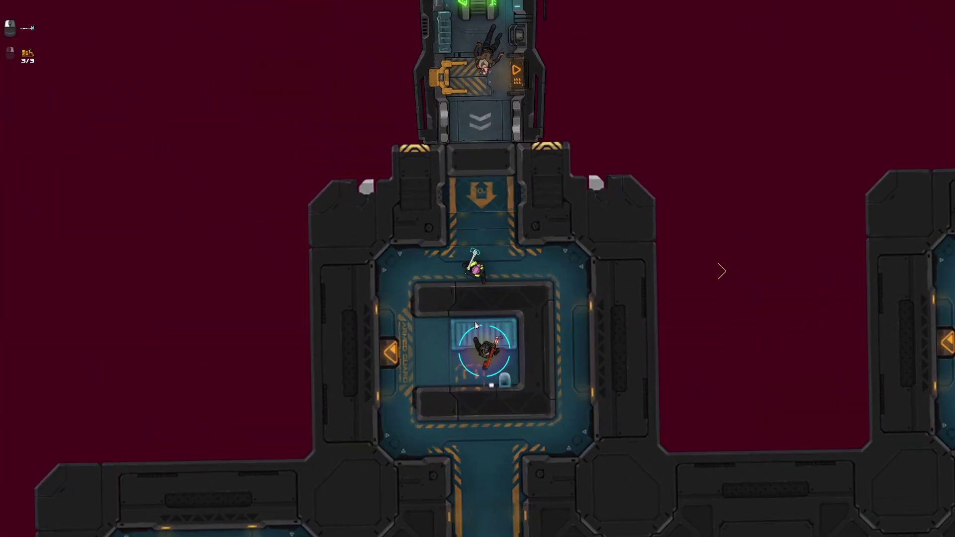
scroll(476, 324, up, 1)
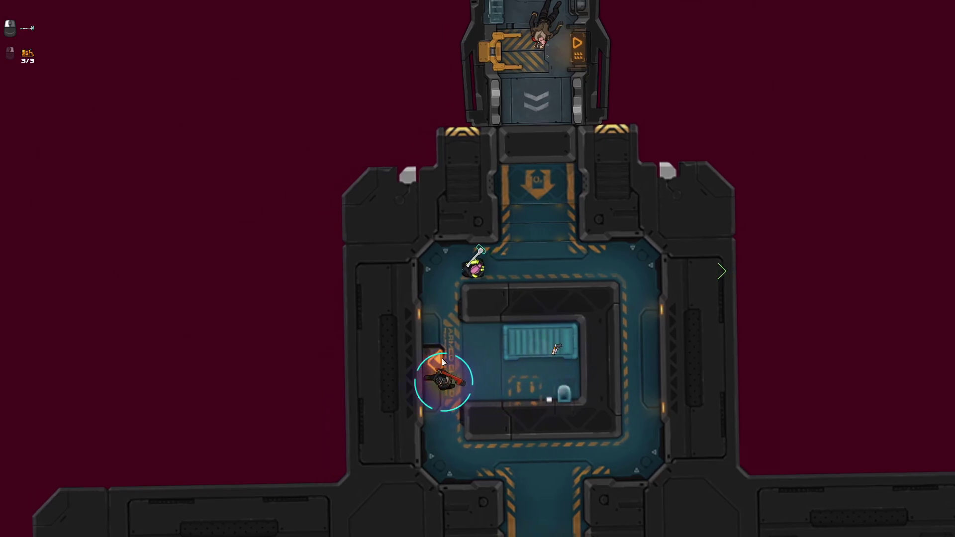
Knock out the guard below the pod with the Concussion Hammer and walk to his body.
key(space)
click(481, 388)
key(space)
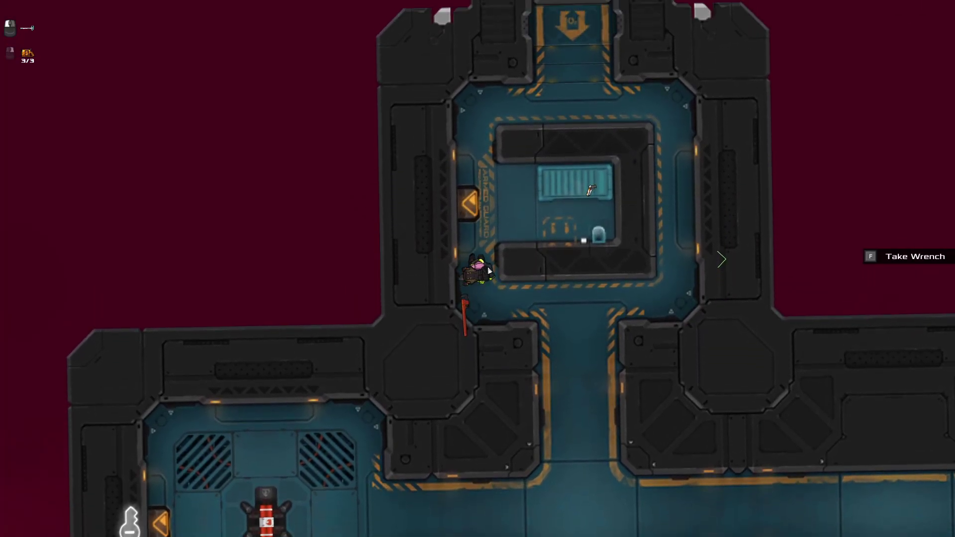
scroll(490, 278, down, 2)
key(w)
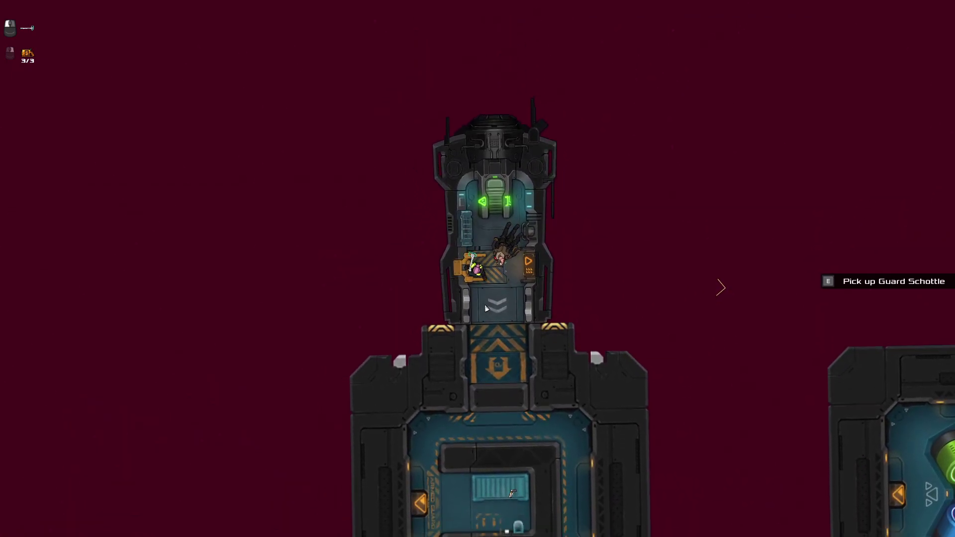
scroll(515, 371, down, 3)
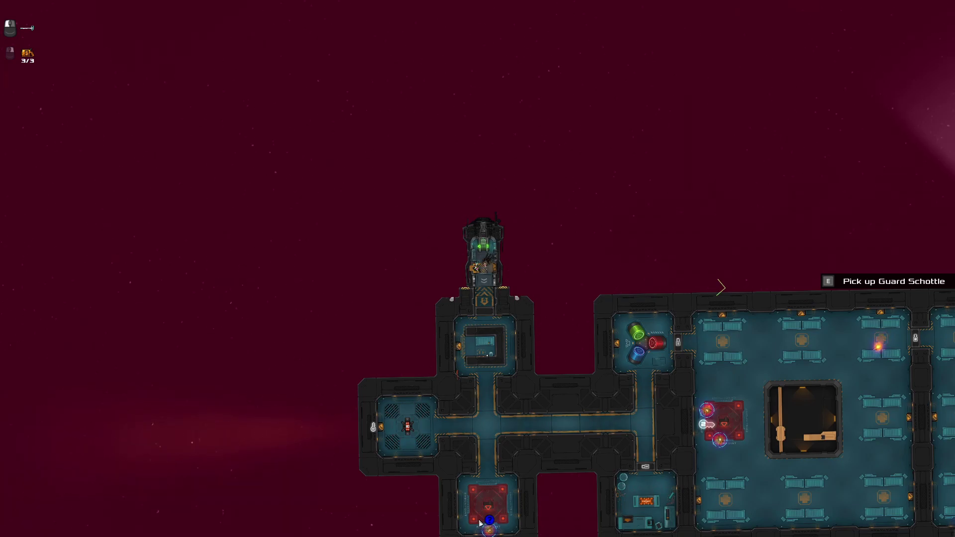
key(space)
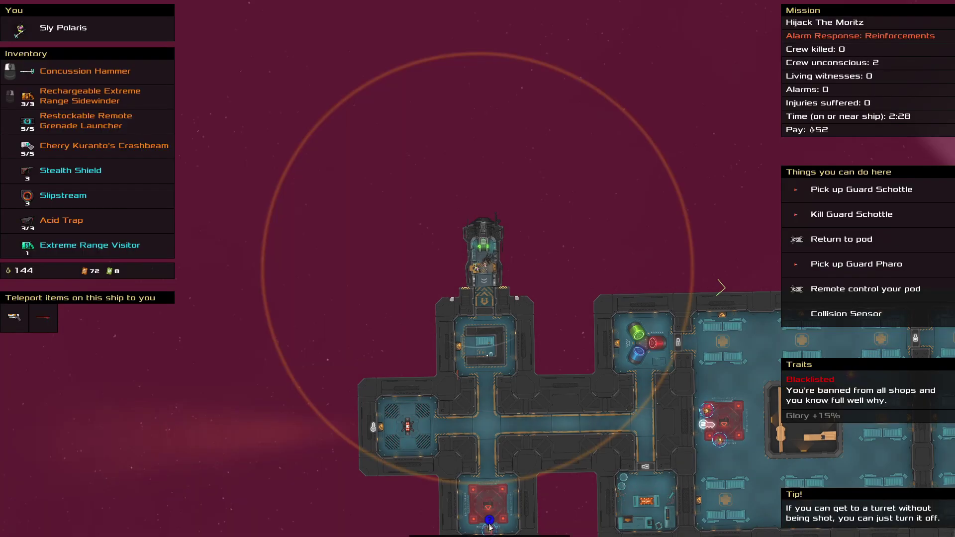
key(space)
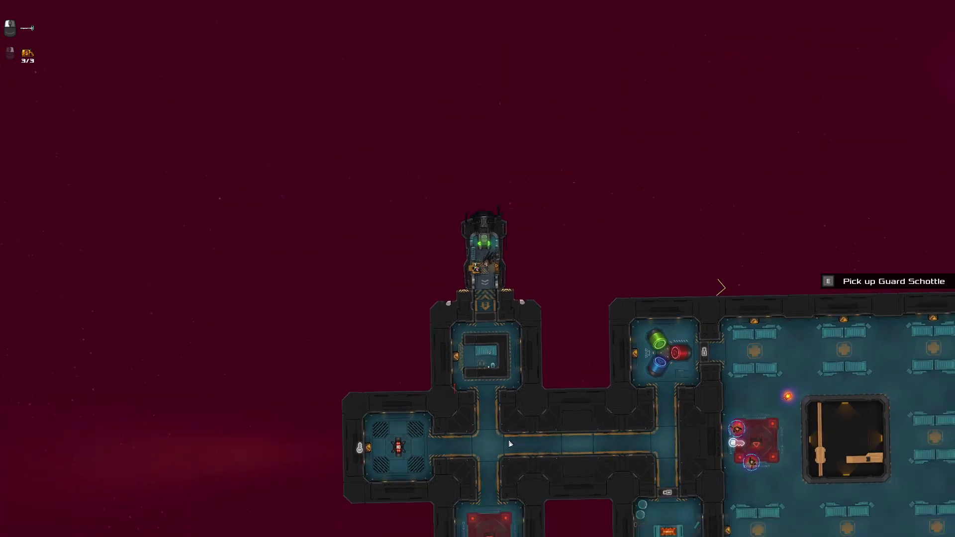
scroll(505, 439, down, 2)
scroll(506, 438, up, 2)
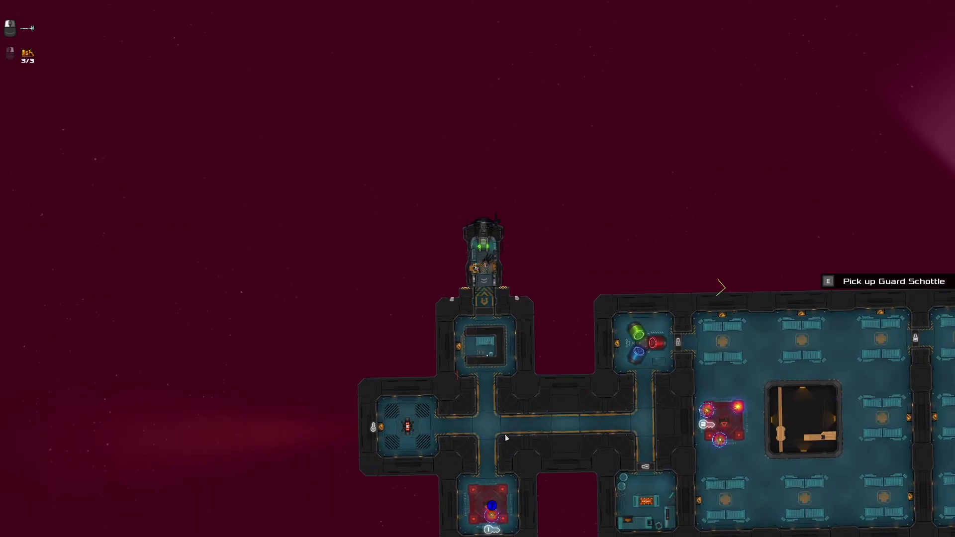
scroll(506, 439, down, 2)
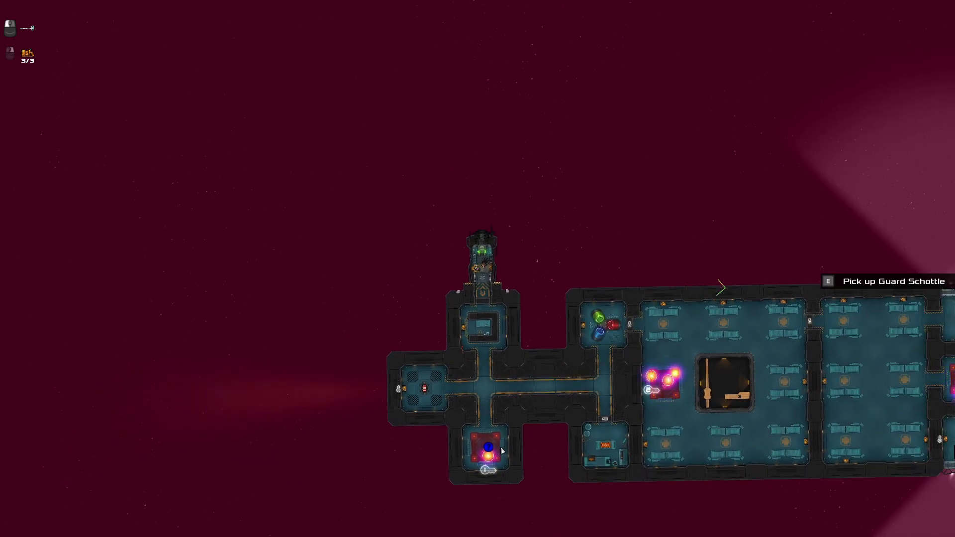
scroll(500, 452, down, 1)
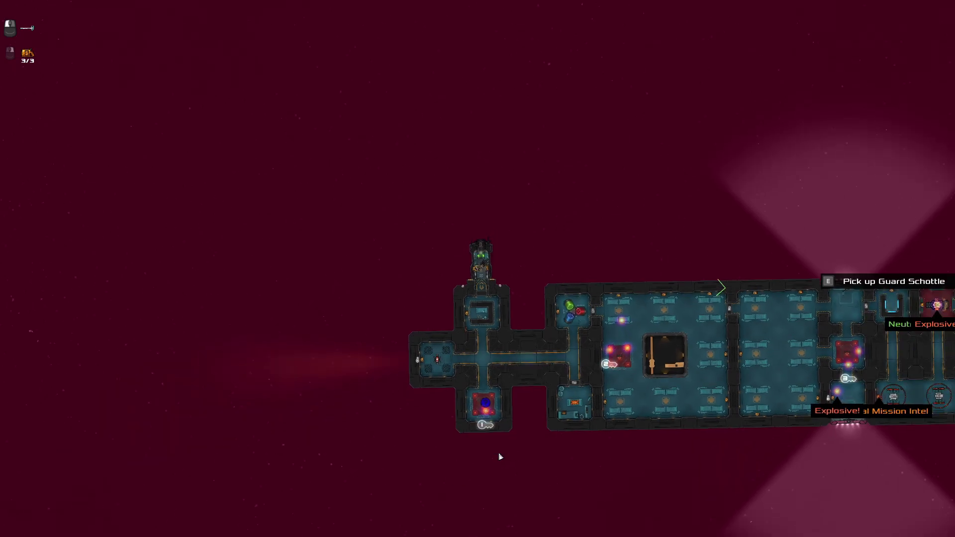
scroll(483, 436, up, 2)
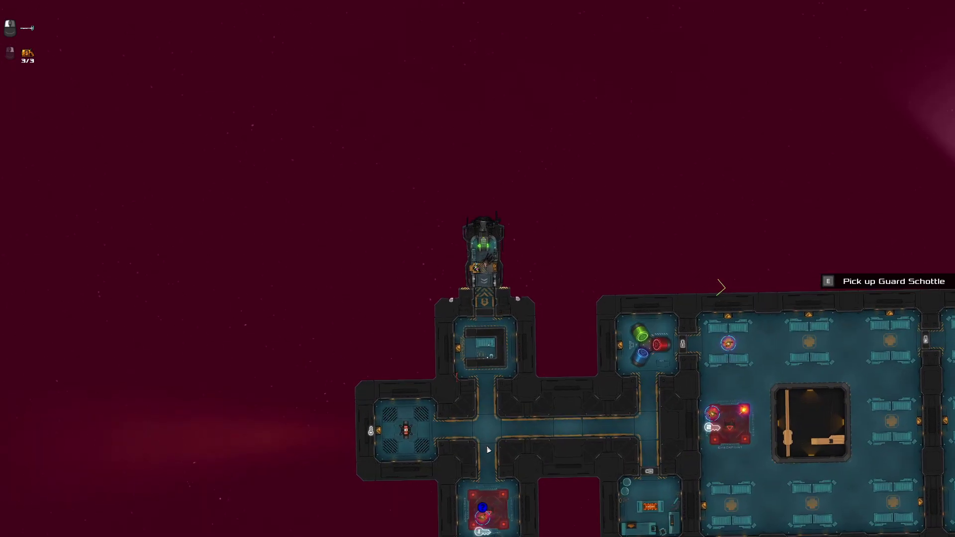
scroll(719, 254, up, 3)
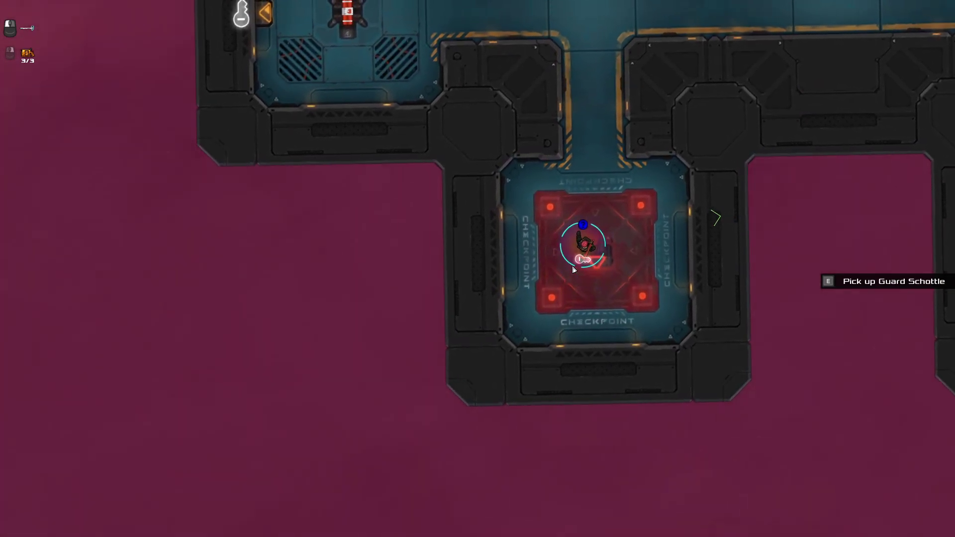
scroll(597, 264, down, 3)
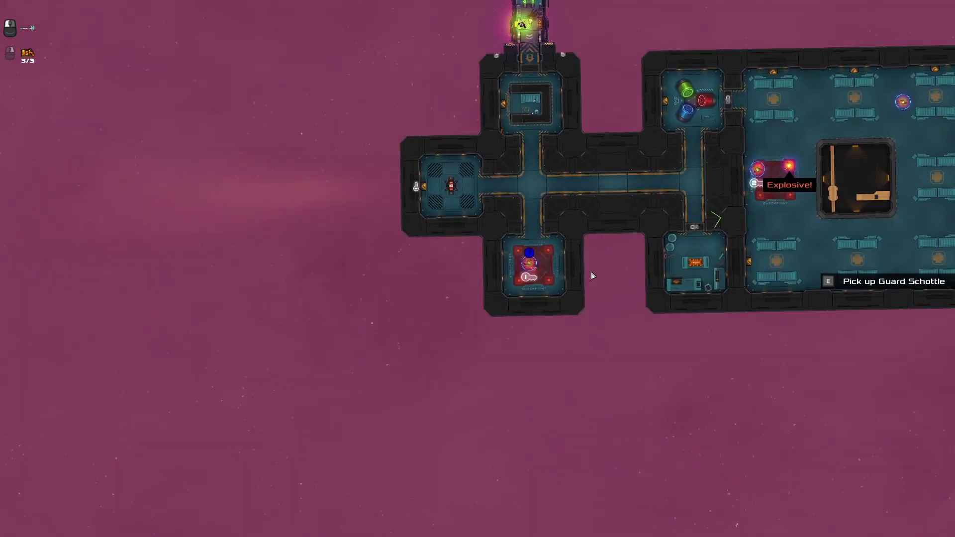
scroll(593, 269, up, 2)
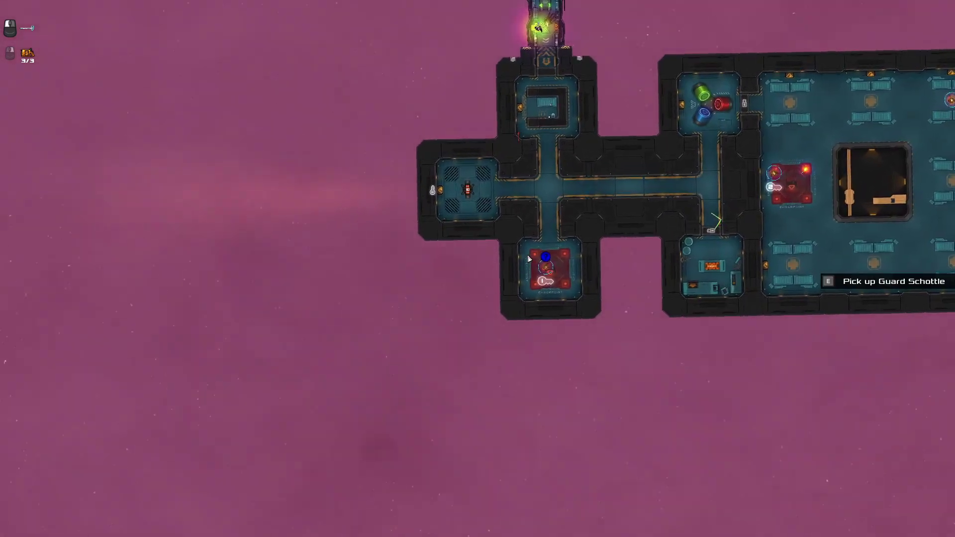
Walk to the airlock and back, then assign the Rechargeable Extreme Range Sidewinder as secondary attack.
key(w)
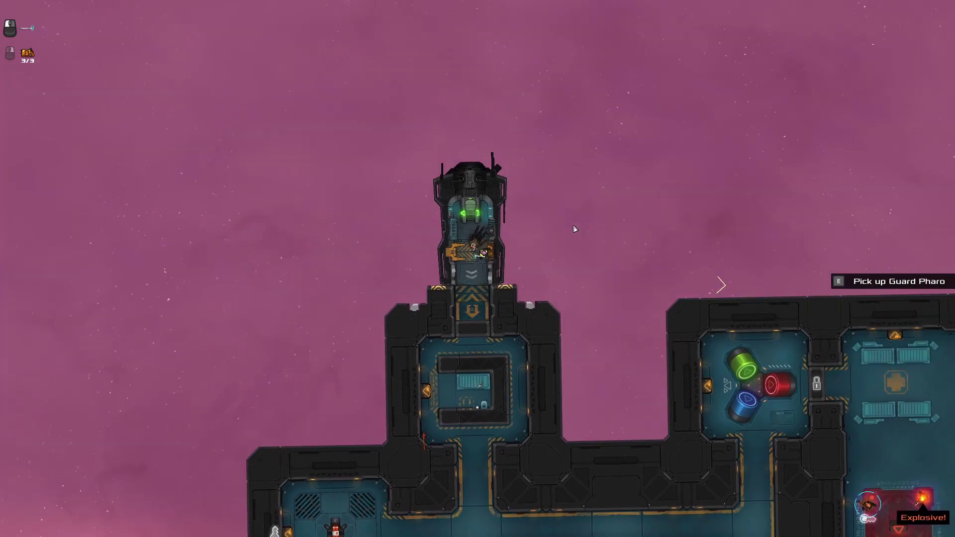
key(s)
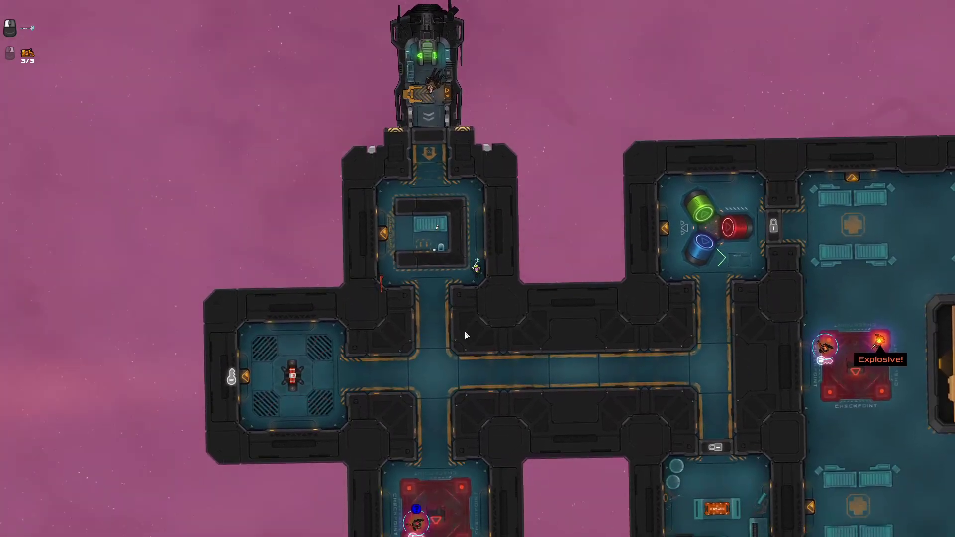
key(space)
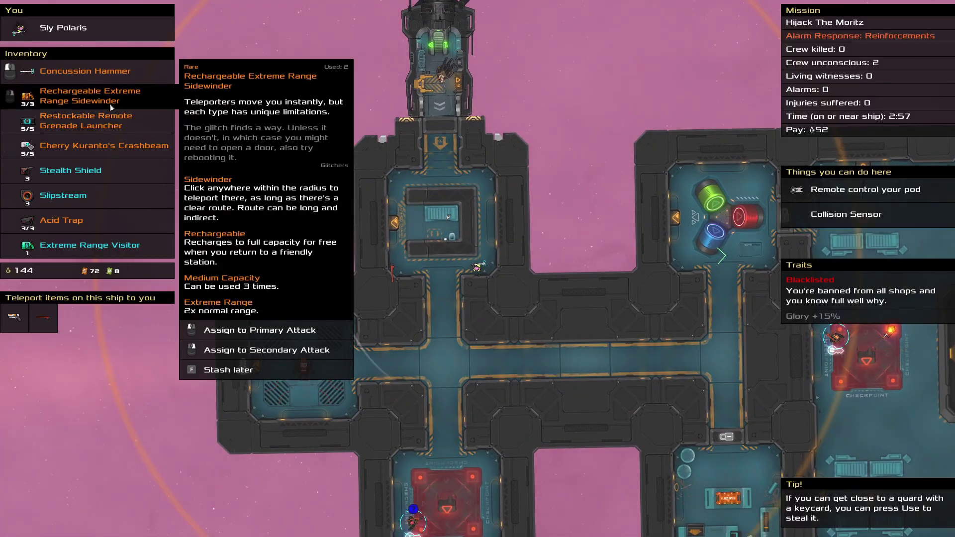
right_click(58, 105)
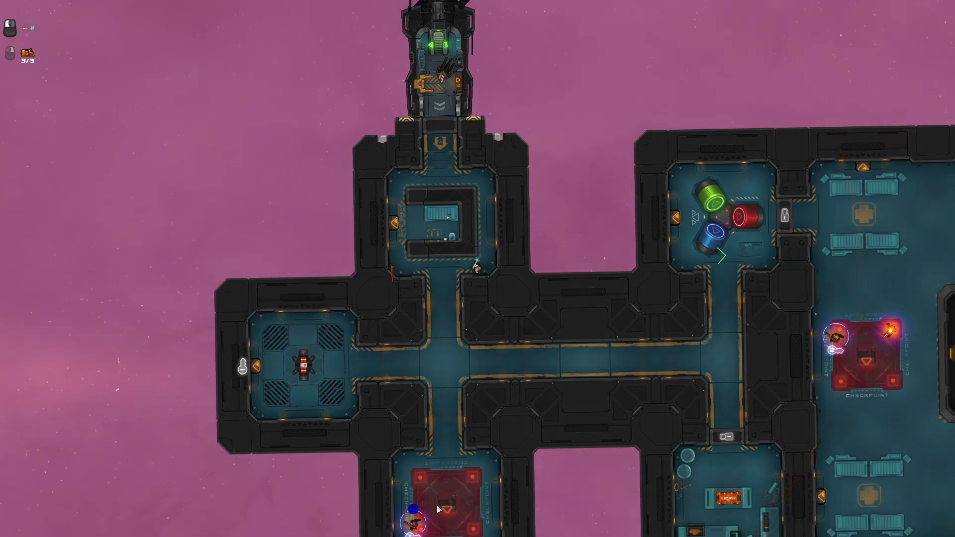
scroll(439, 510, down, 2)
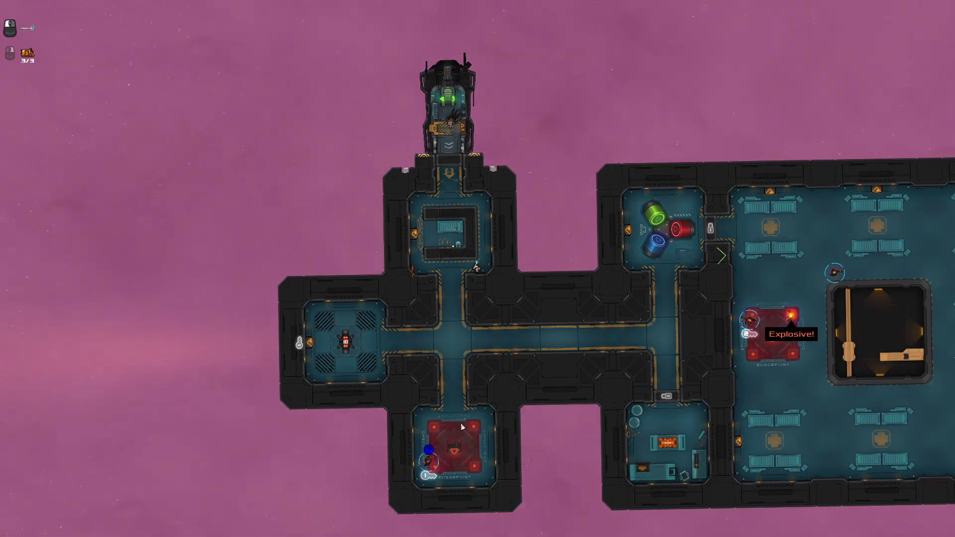
scroll(434, 490, up, 1)
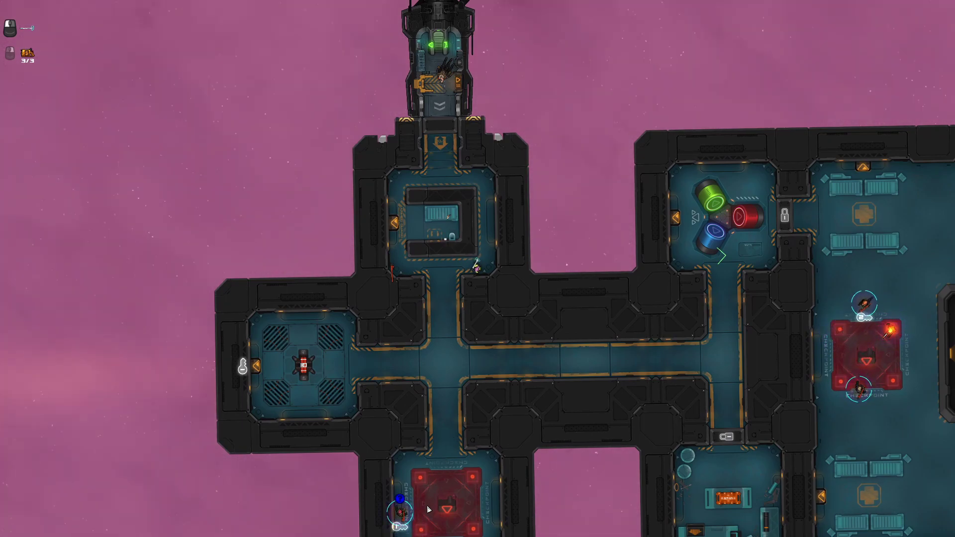
Teleport onto the checkpoint guard with the Sidewinder, knocking him out.
key(w)
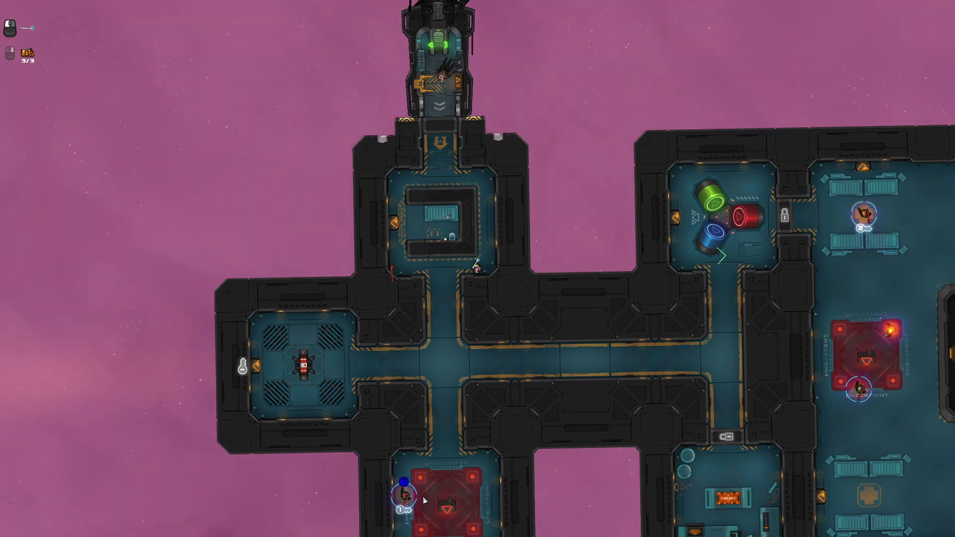
key(space)
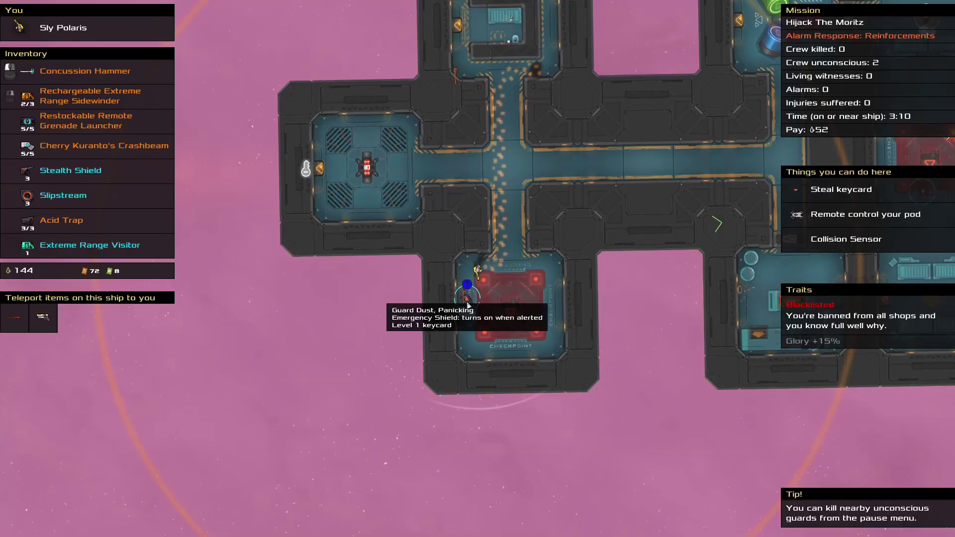
click(469, 306)
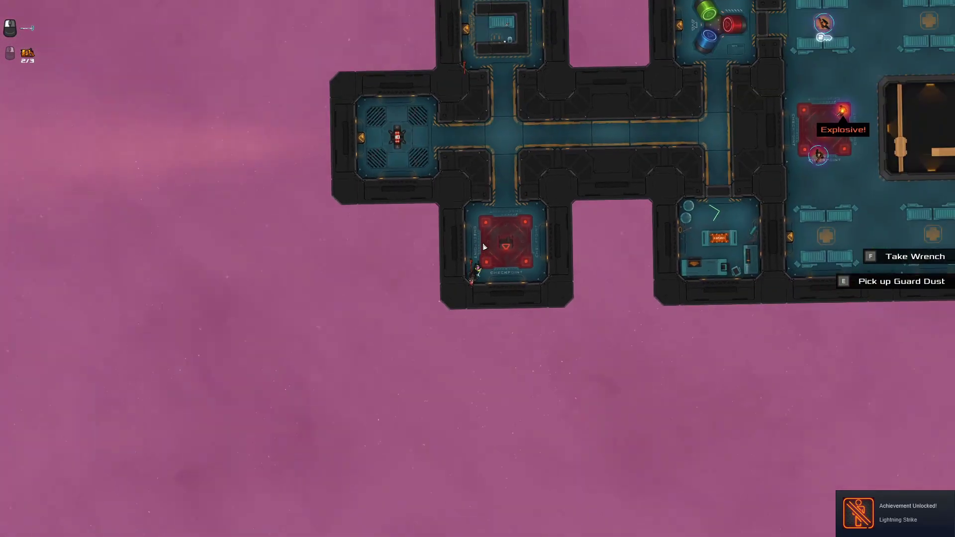
scroll(459, 287, up, 3)
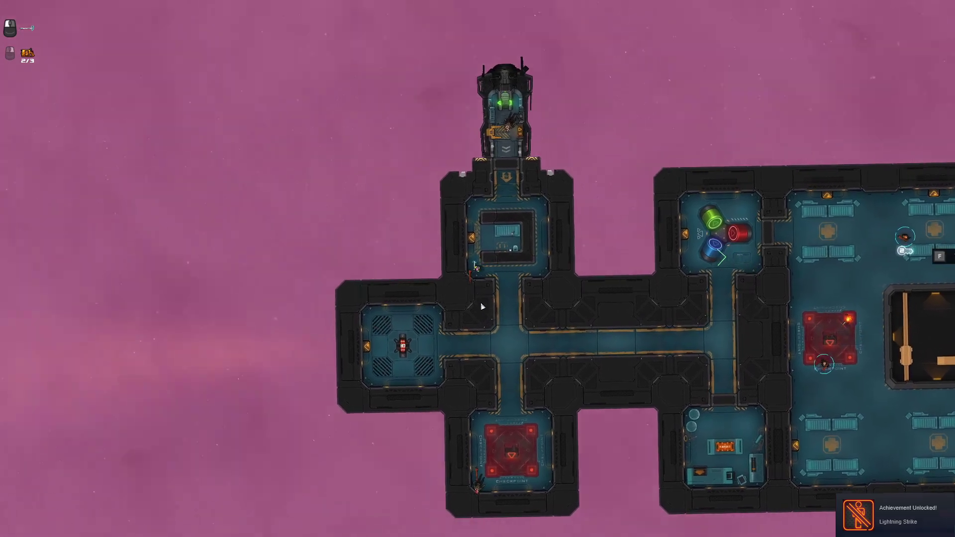
Walk between the pod's airlock, the left-hand room and the corridor, ending back at the pod.
key(w)
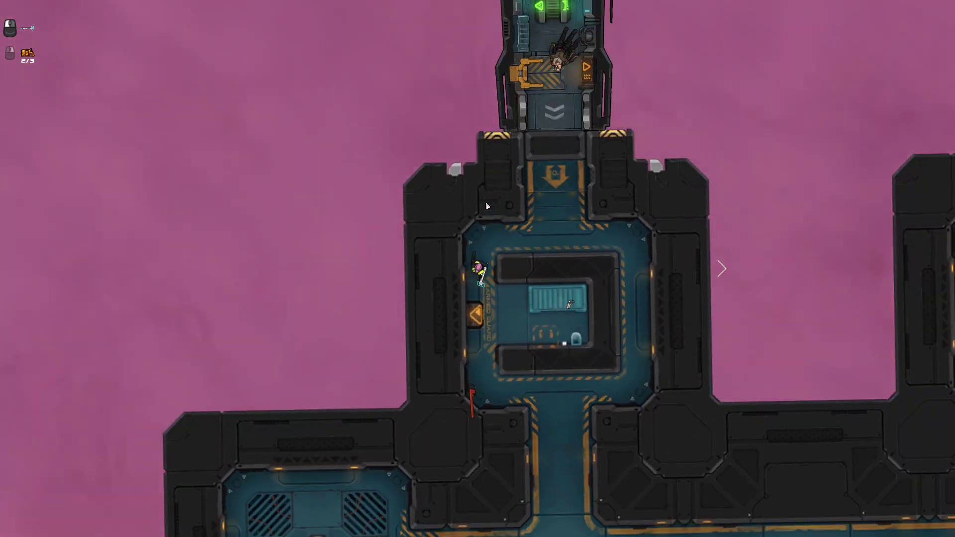
key(s)
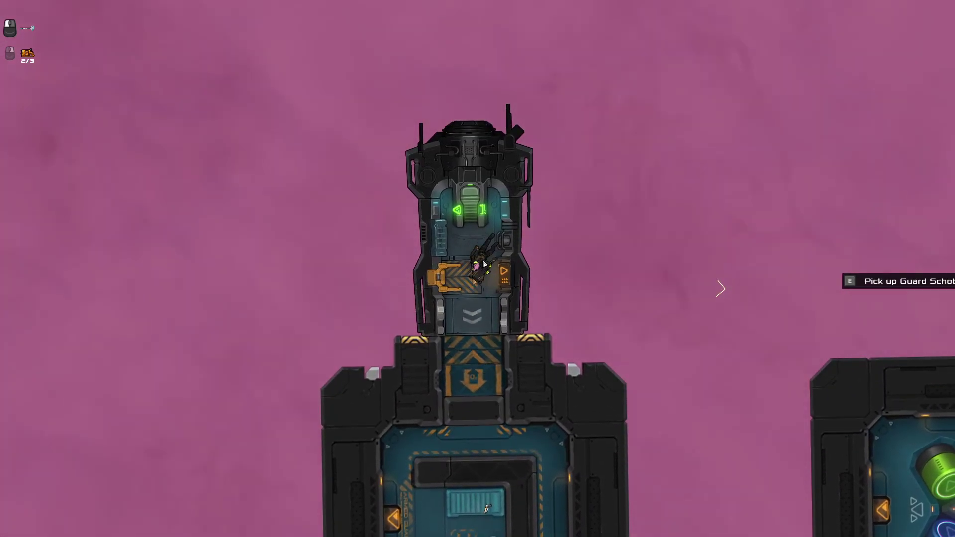
scroll(502, 378, down, 5)
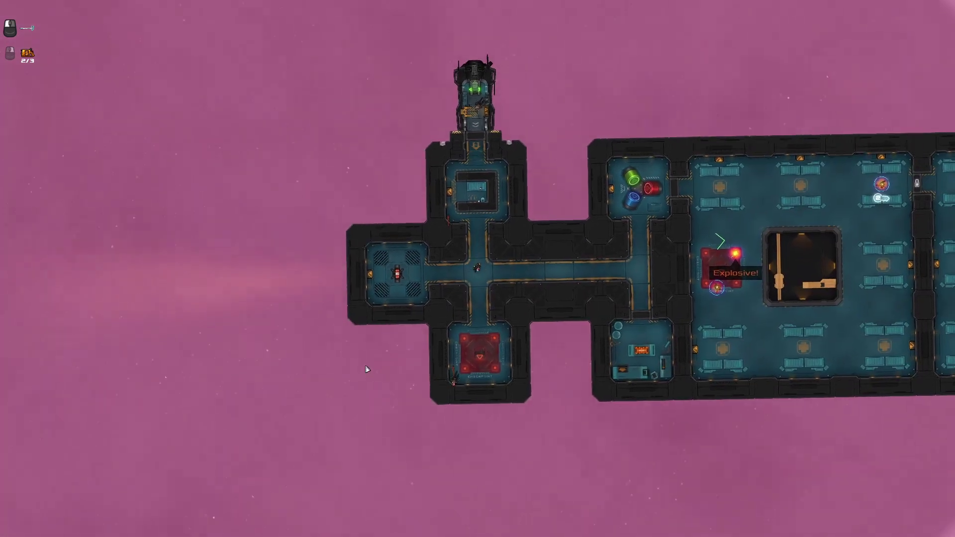
key(a)
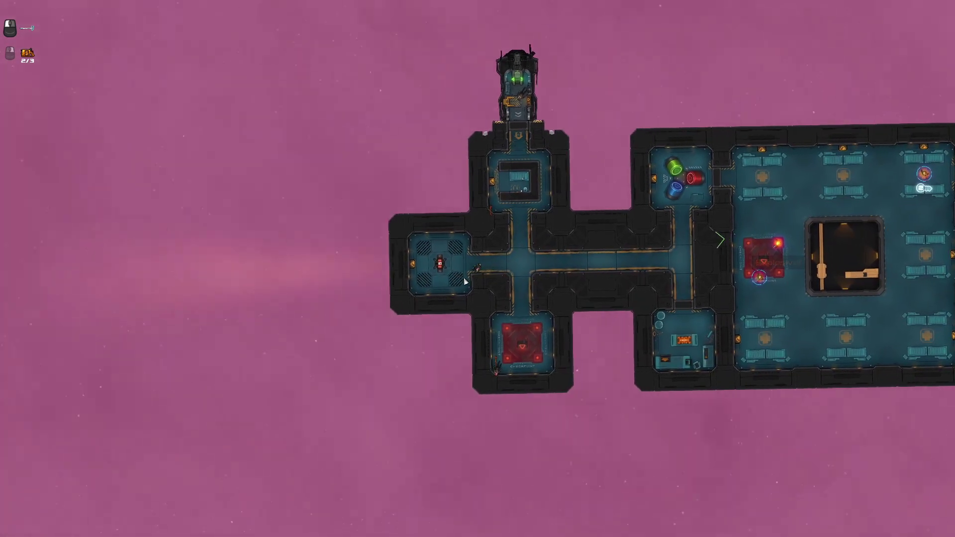
key(w)
key(d)
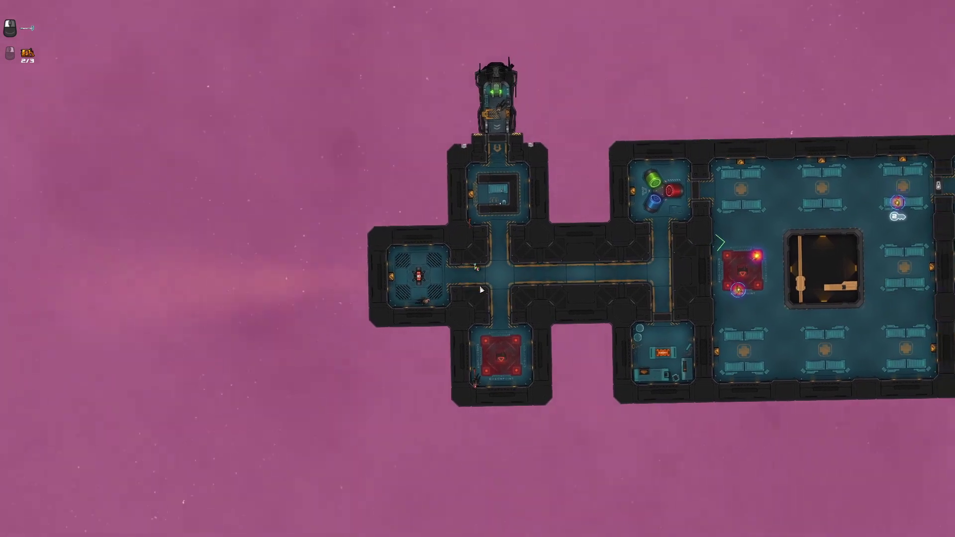
key(w)
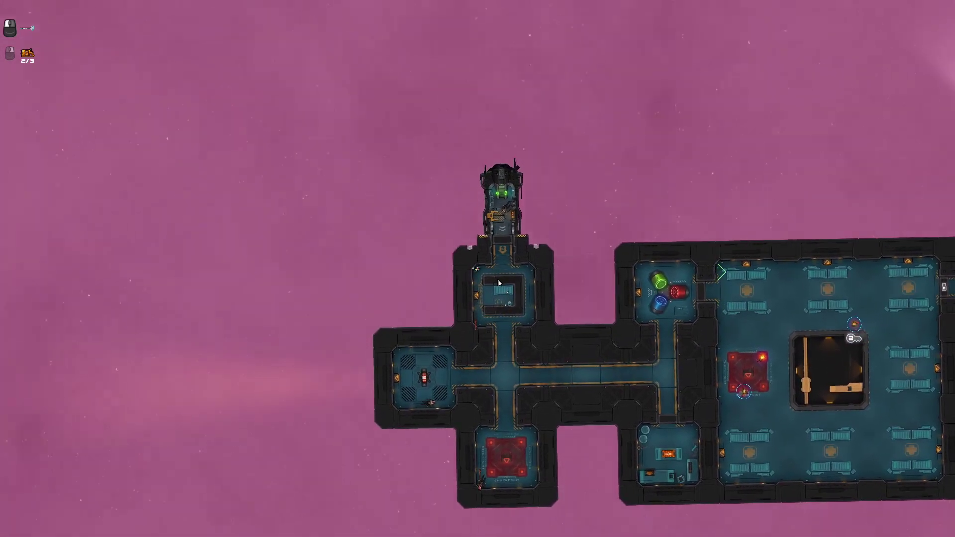
scroll(720, 284, up, 3)
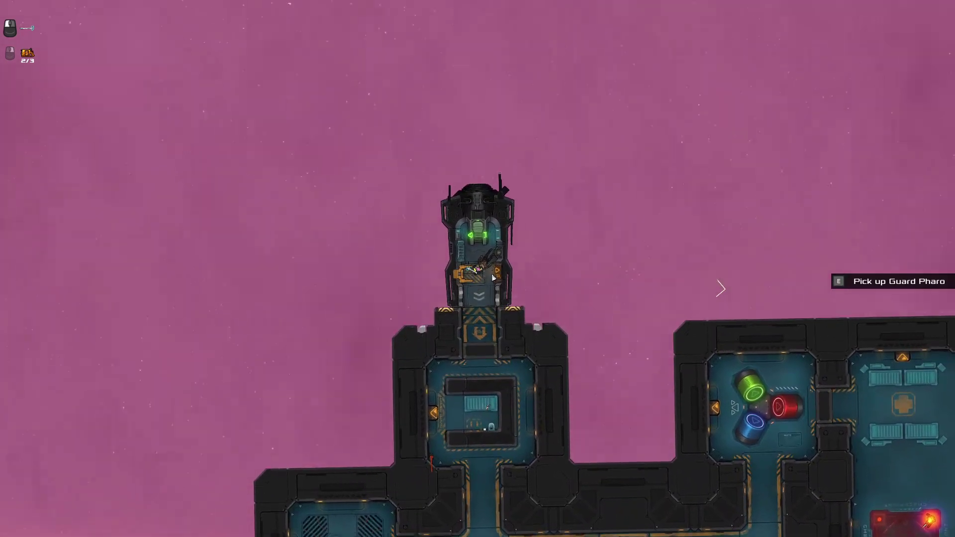
Leave the pod, pass the west room, and walk east along the main corridor to the cargo crate.
key(w)
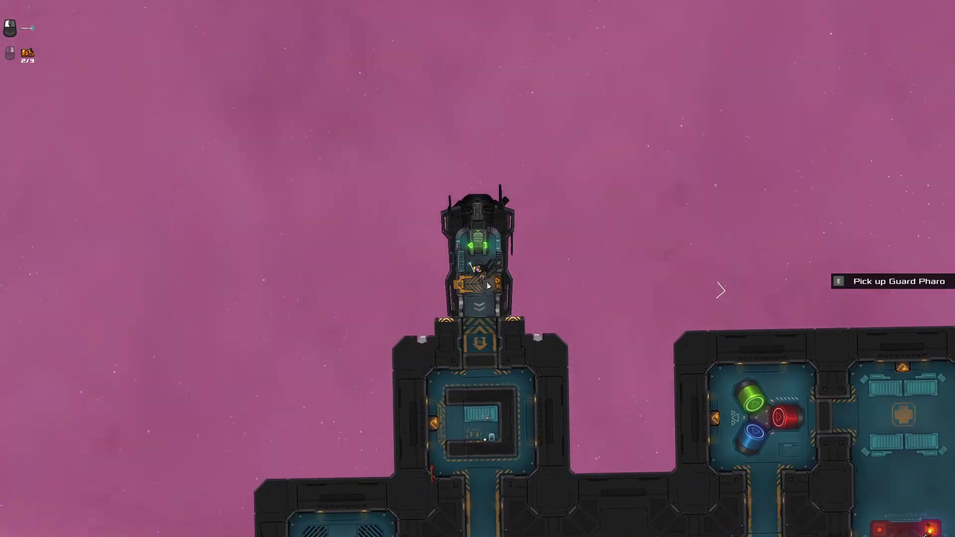
key(s)
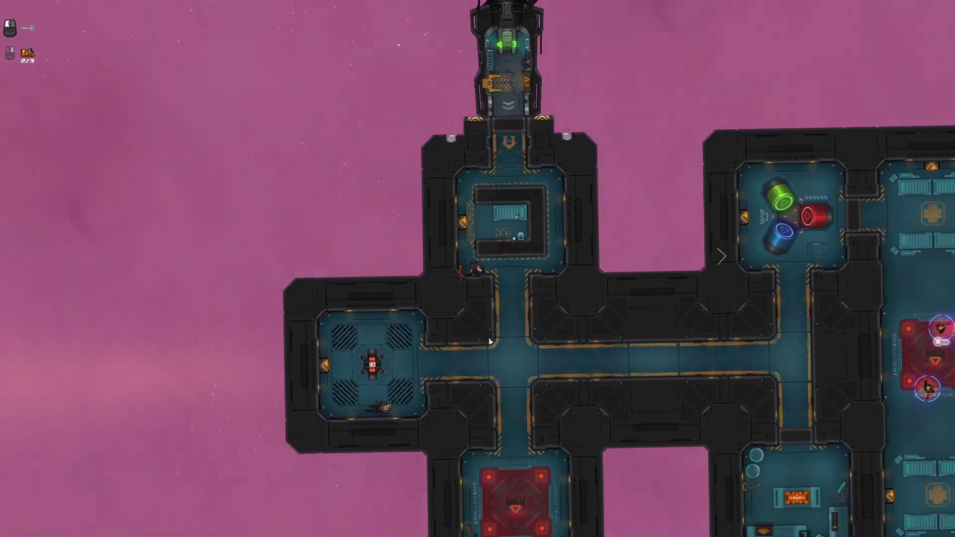
key(s)
key(a)
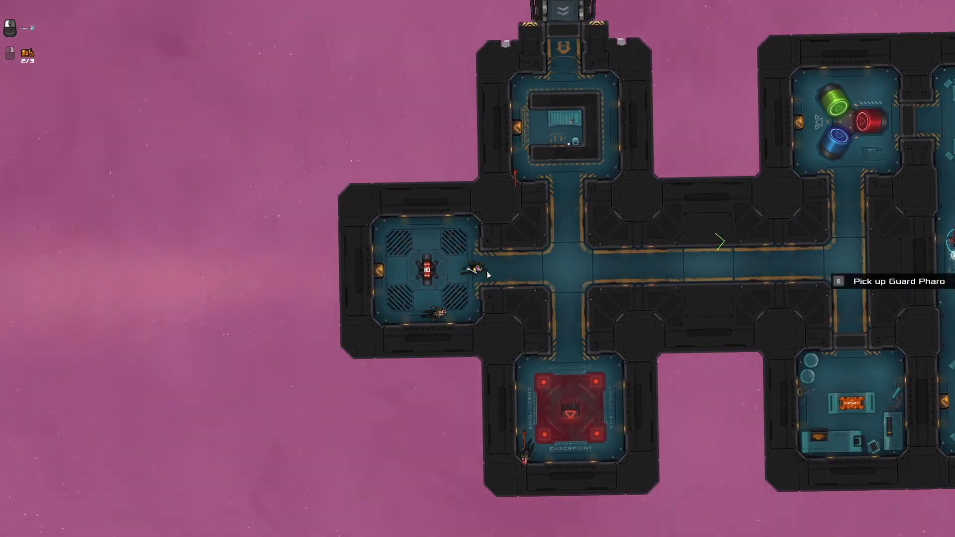
scroll(487, 274, down, 2)
scroll(471, 268, up, 2)
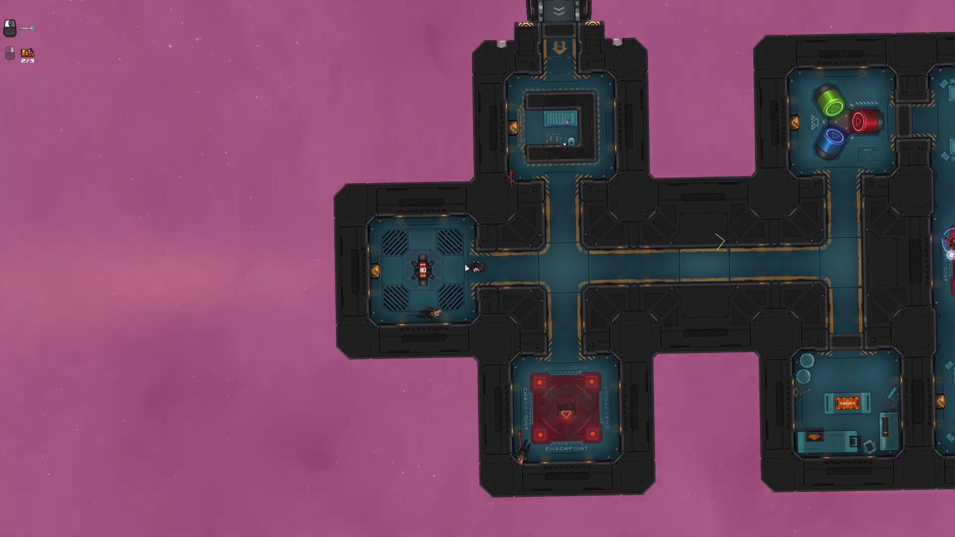
scroll(478, 273, down, 2)
scroll(486, 276, up, 2)
key(d)
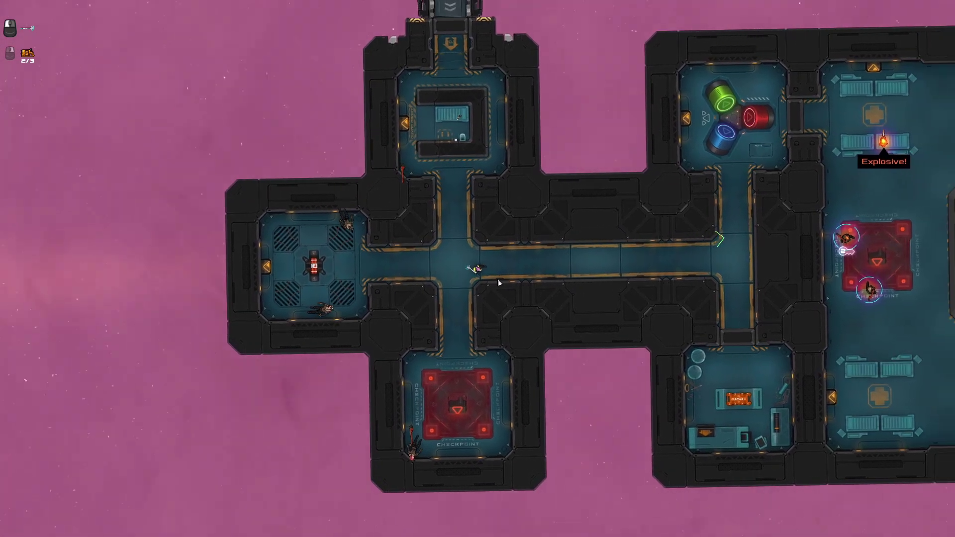
key(d)
scroll(502, 280, down, 2)
scroll(478, 276, up, 2)
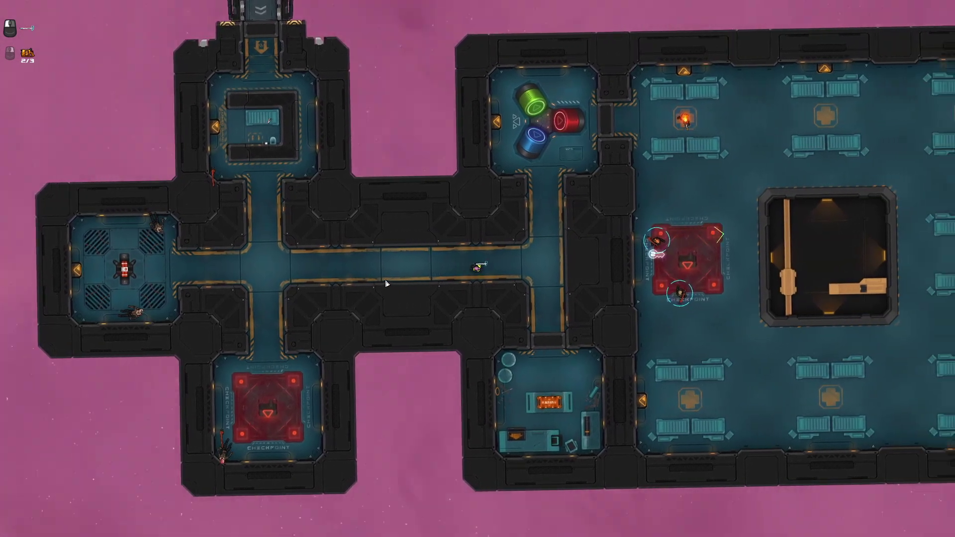
scroll(386, 284, down, 2)
key(d)
Open the cargo crate, take its Long Range Key Cloner in place of the Acid Trap, and close the inventory.
key(s)
scroll(484, 298, up, 3)
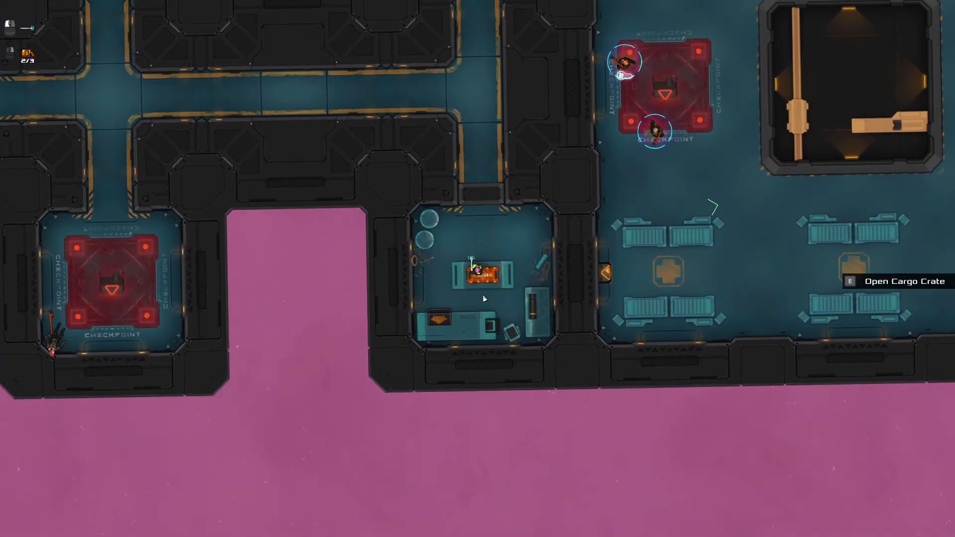
key(e)
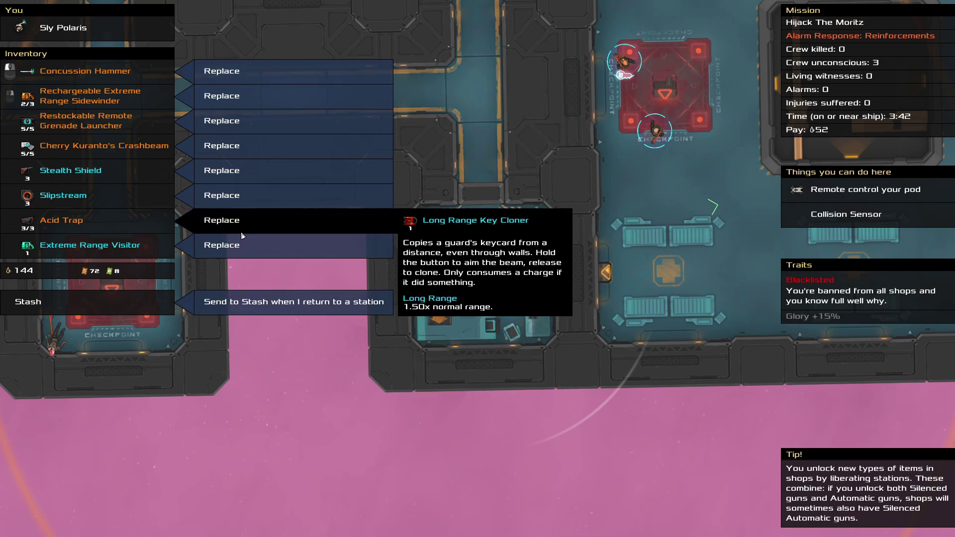
click(241, 227)
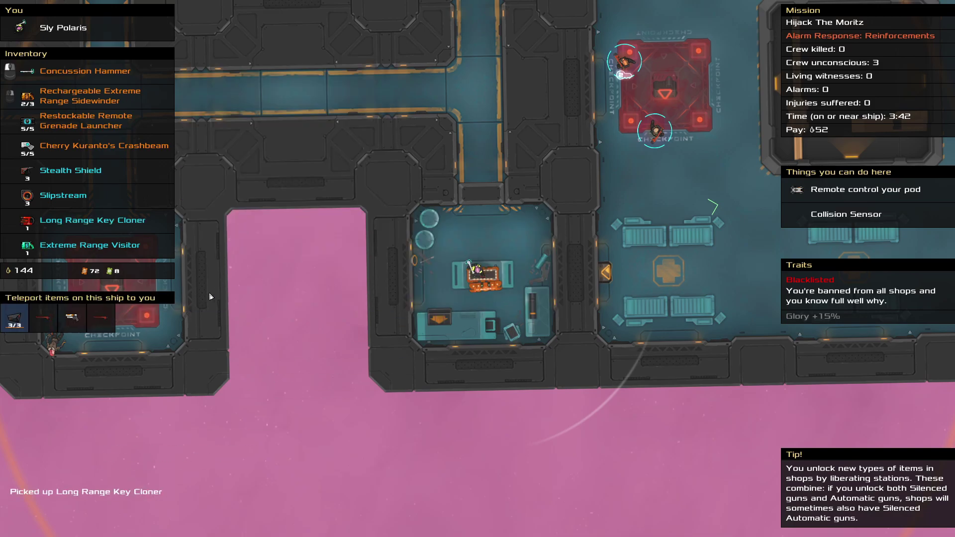
key(space)
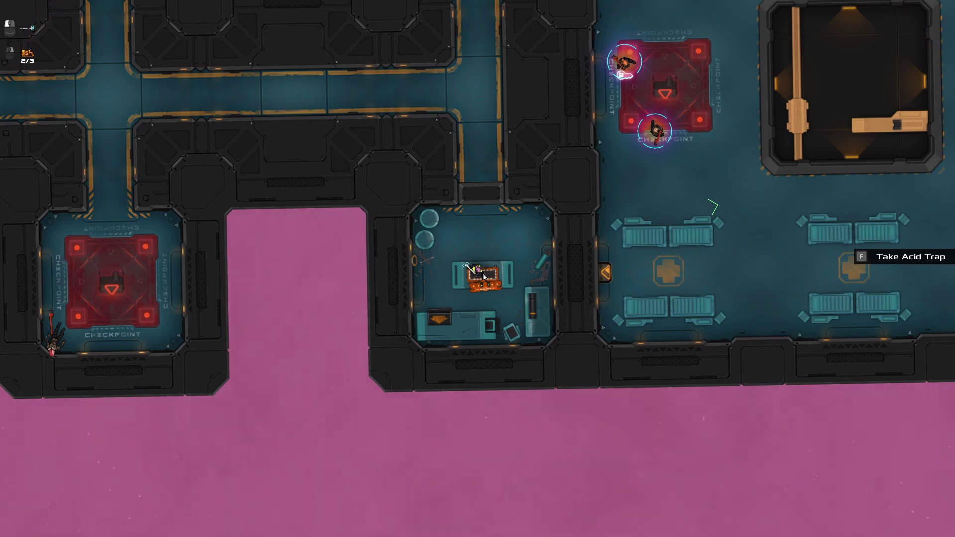
scroll(484, 276, down, 3)
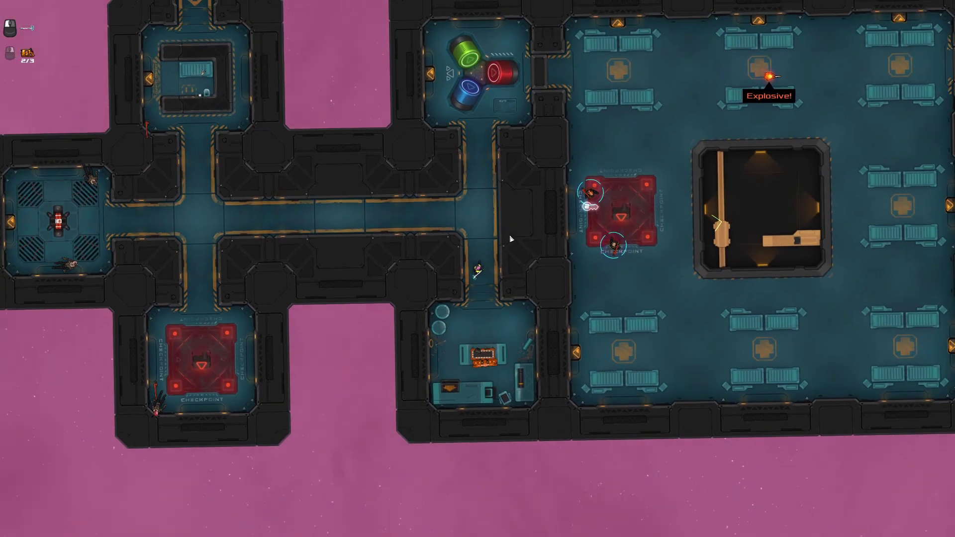
Step into the telepad room and back, pausing to check the mission overview.
key(w)
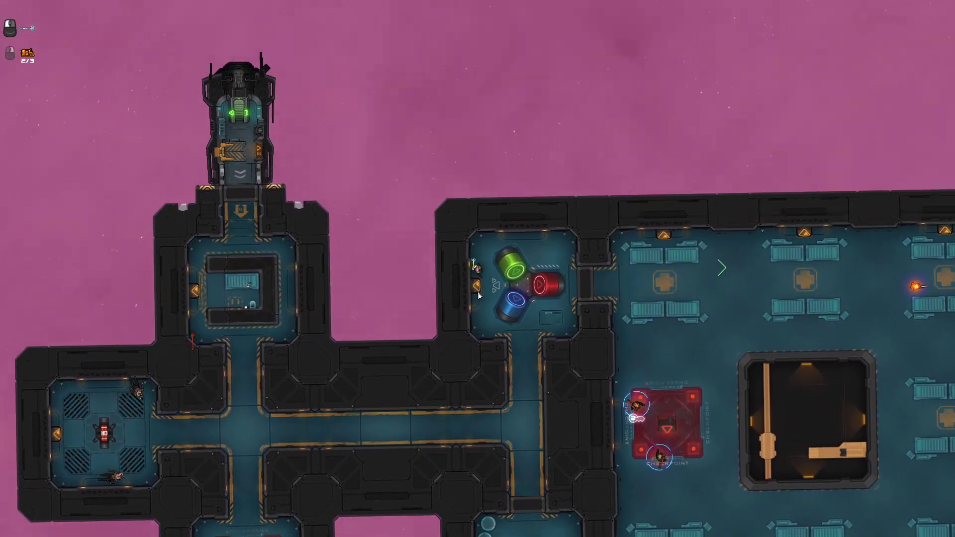
key(s)
scroll(581, 257, down, 2)
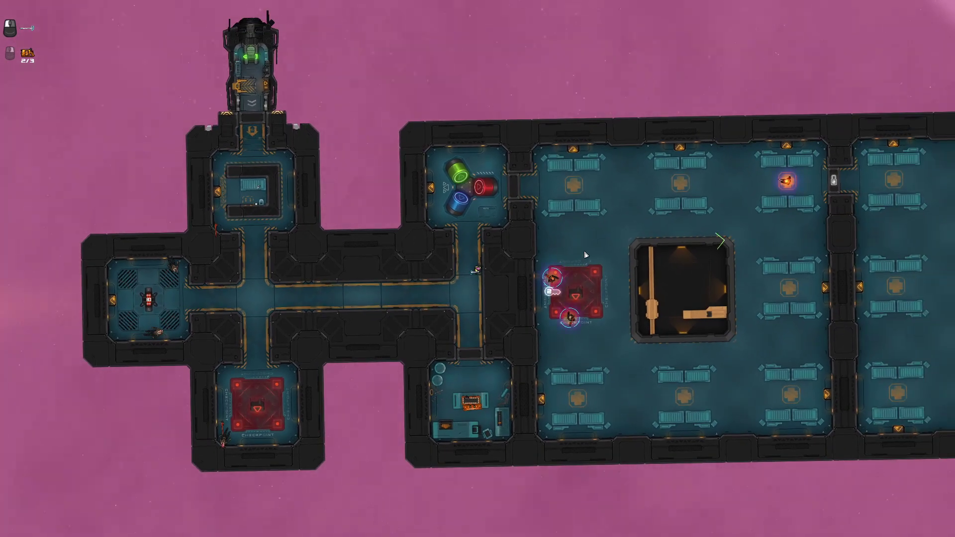
scroll(584, 251, up, 3)
scroll(719, 240, down, 2)
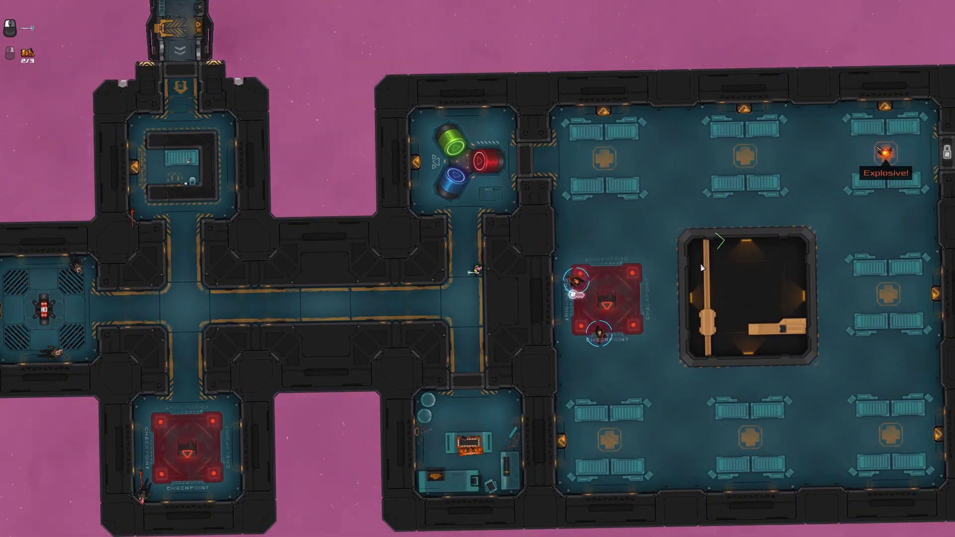
key(space)
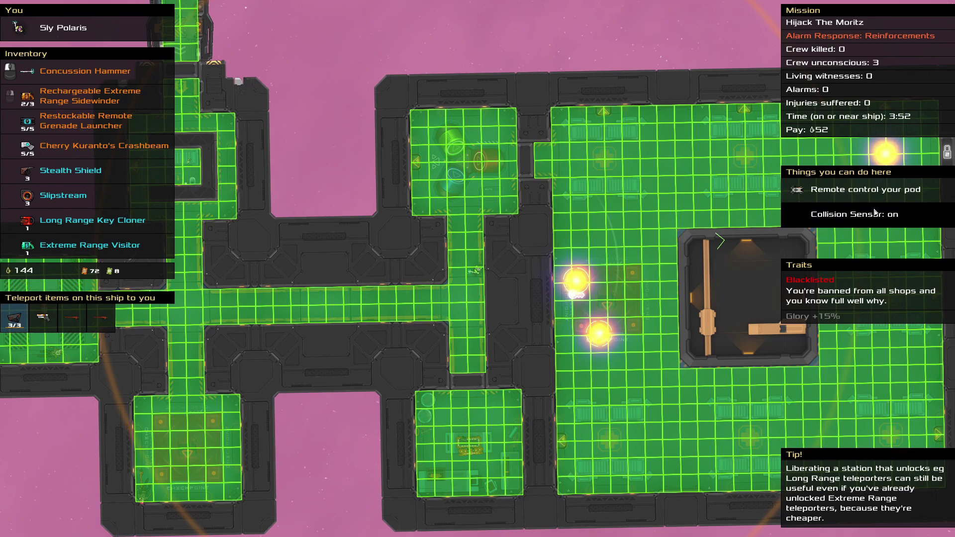
key(space)
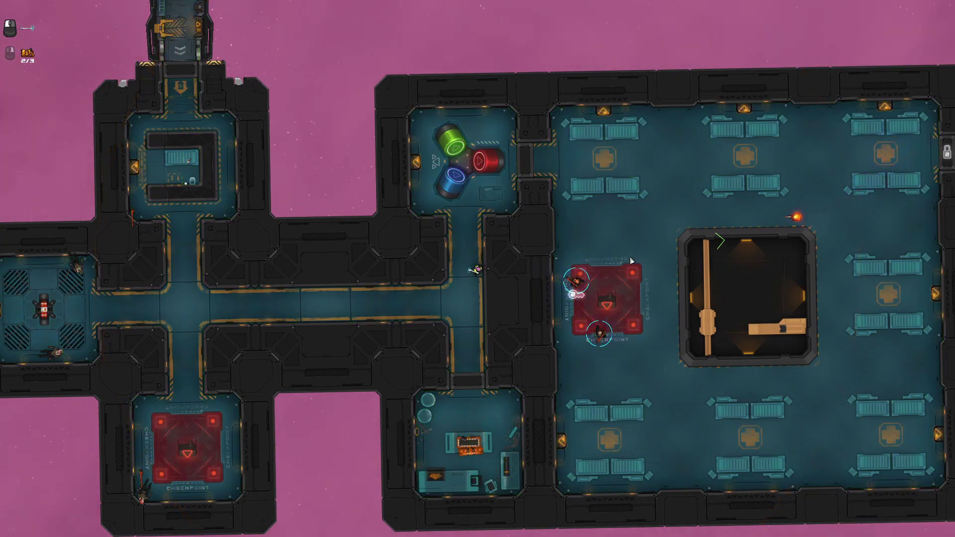
scroll(631, 260, down, 3)
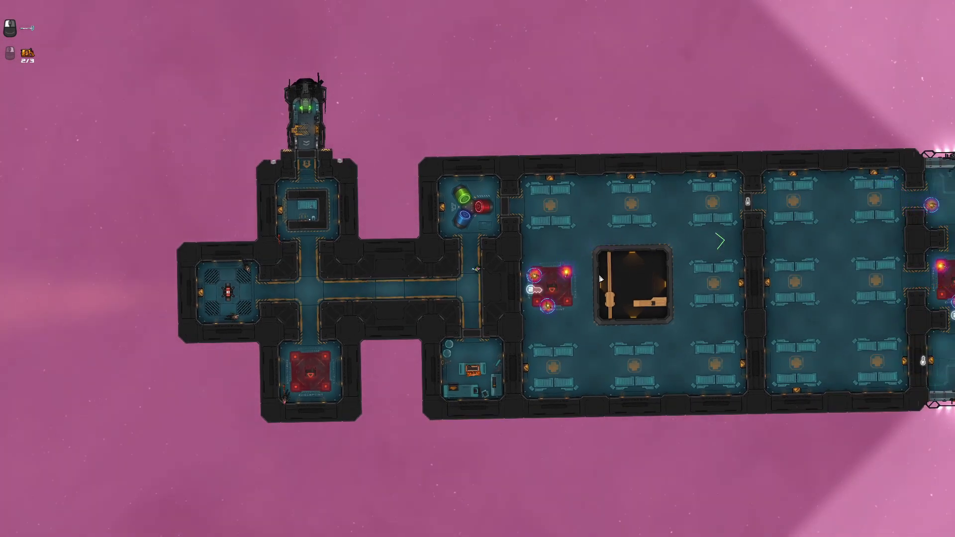
scroll(591, 295, up, 3)
scroll(591, 295, up, 2)
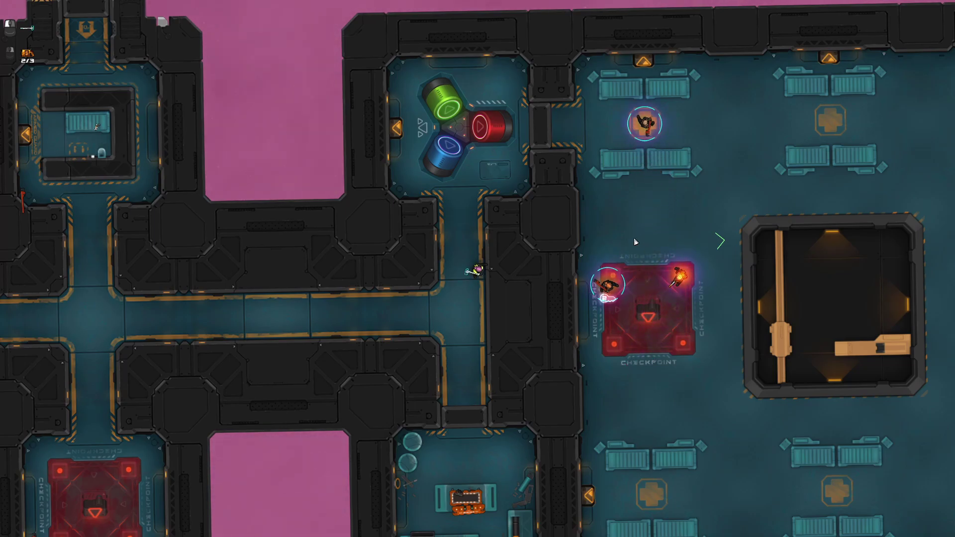
Reposition in the corridor beside the telepad room and pause to view the inventory.
key(w)
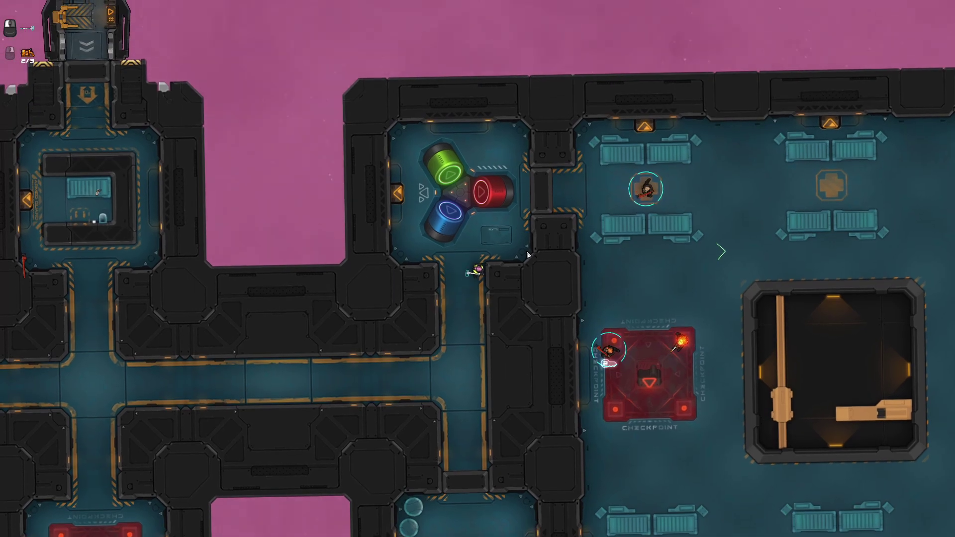
key(w)
key(s)
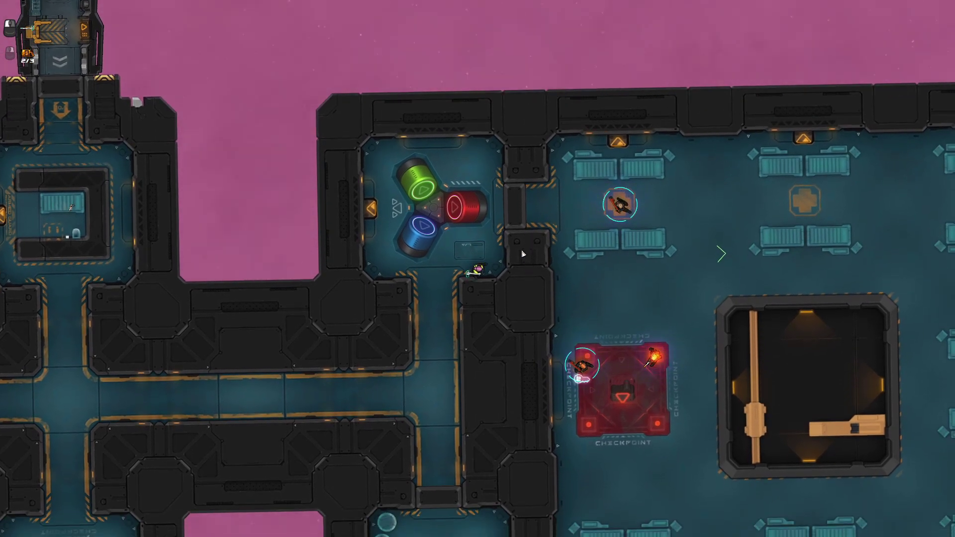
key(space)
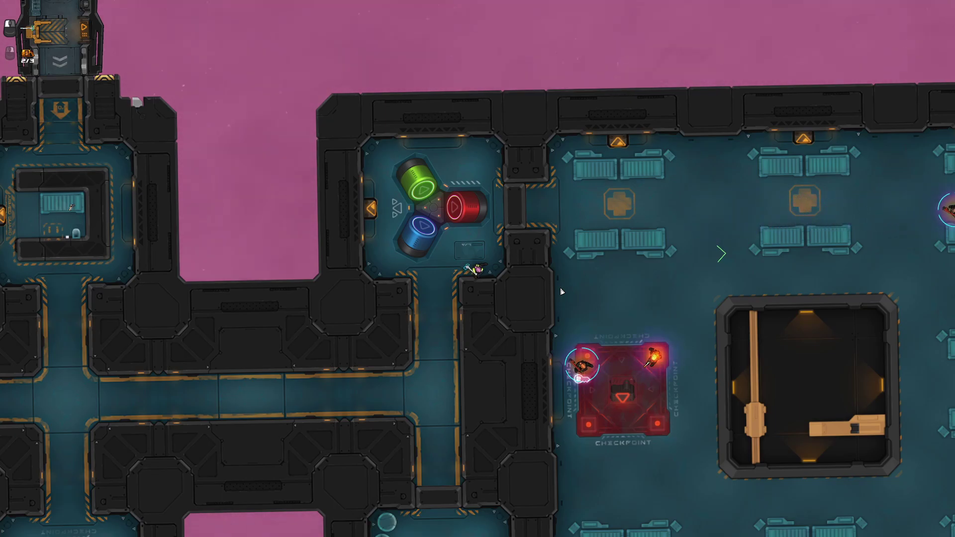
scroll(561, 291, down, 2)
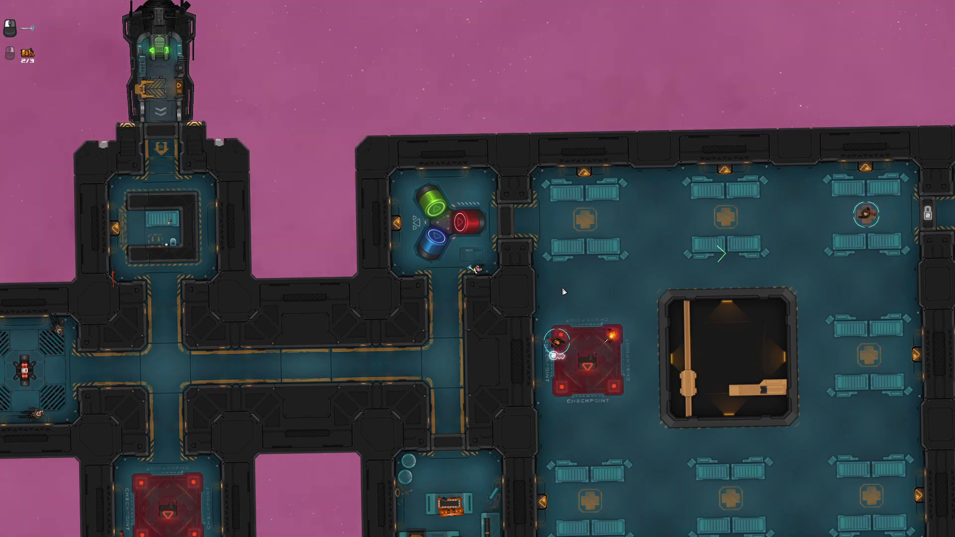
scroll(564, 293, down, 1)
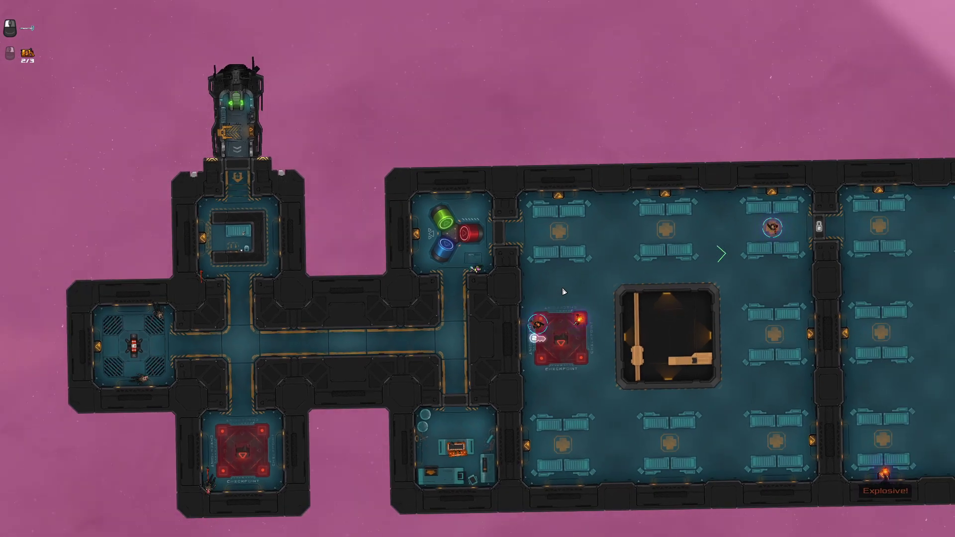
scroll(563, 292, up, 1)
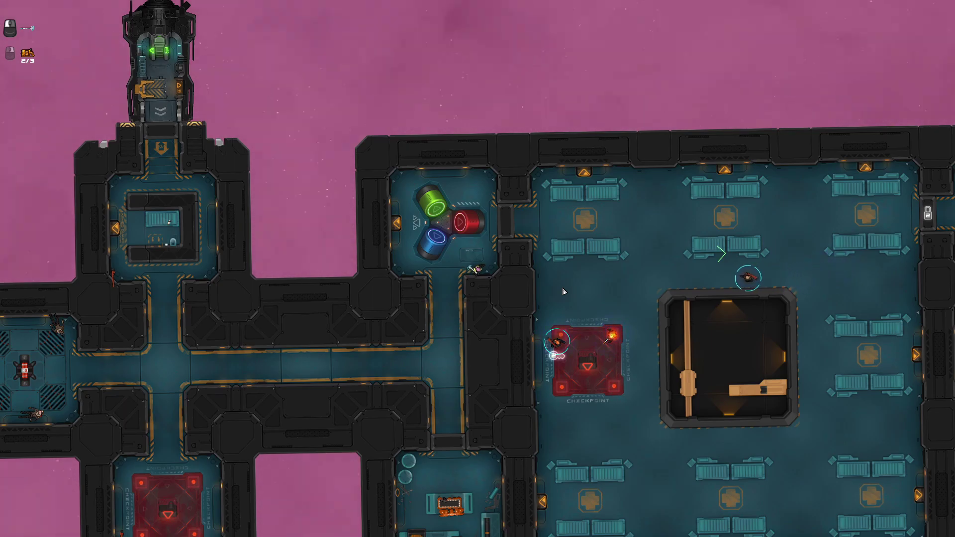
scroll(563, 292, down, 1)
scroll(562, 287, up, 2)
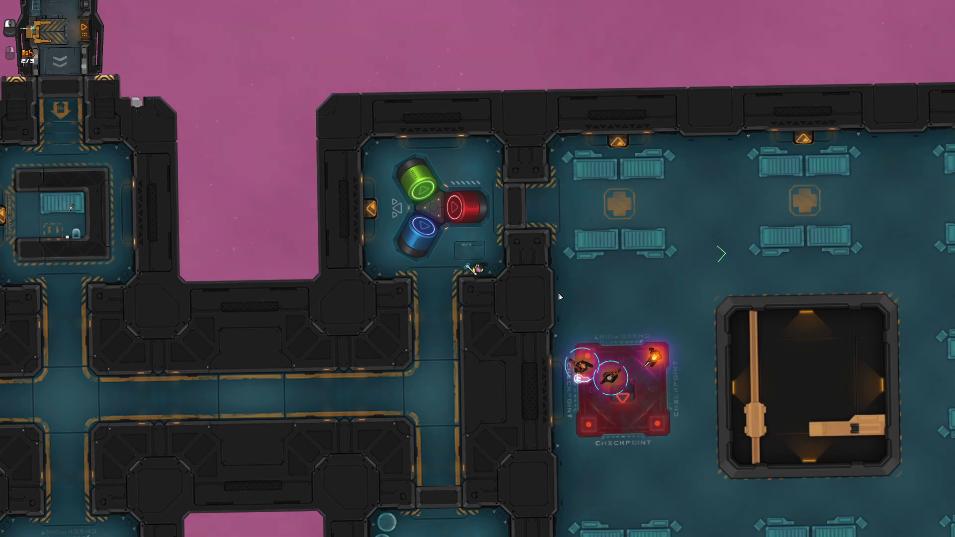
scroll(567, 302, down, 2)
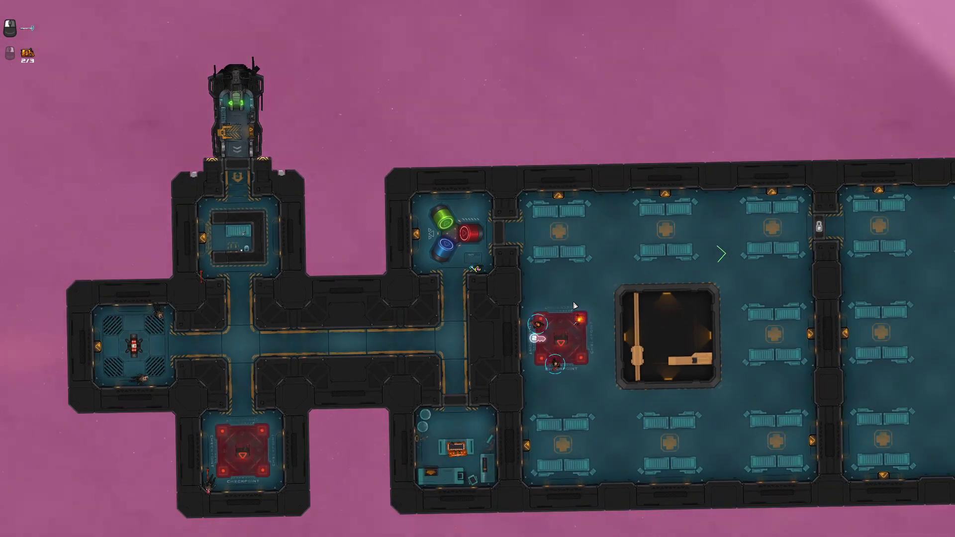
scroll(575, 305, down, 1)
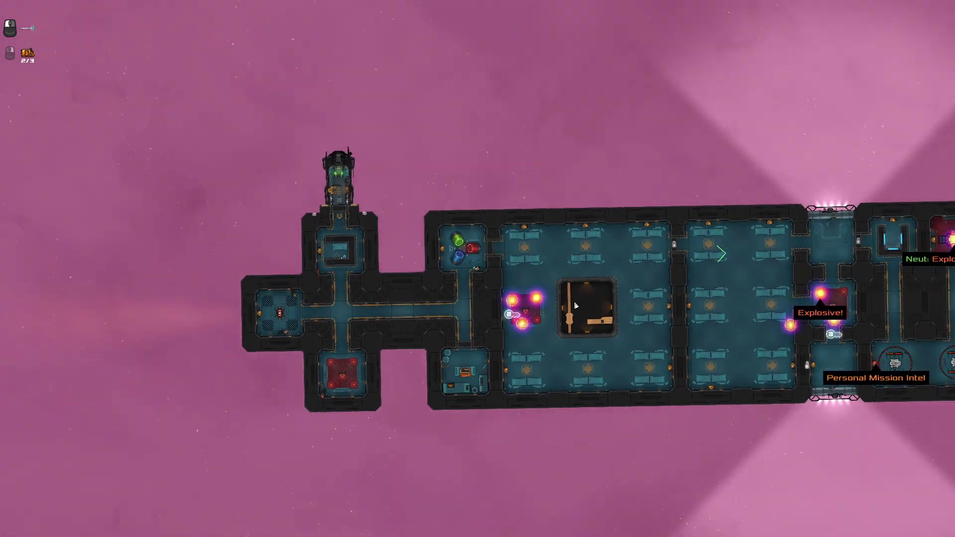
scroll(575, 306, up, 1)
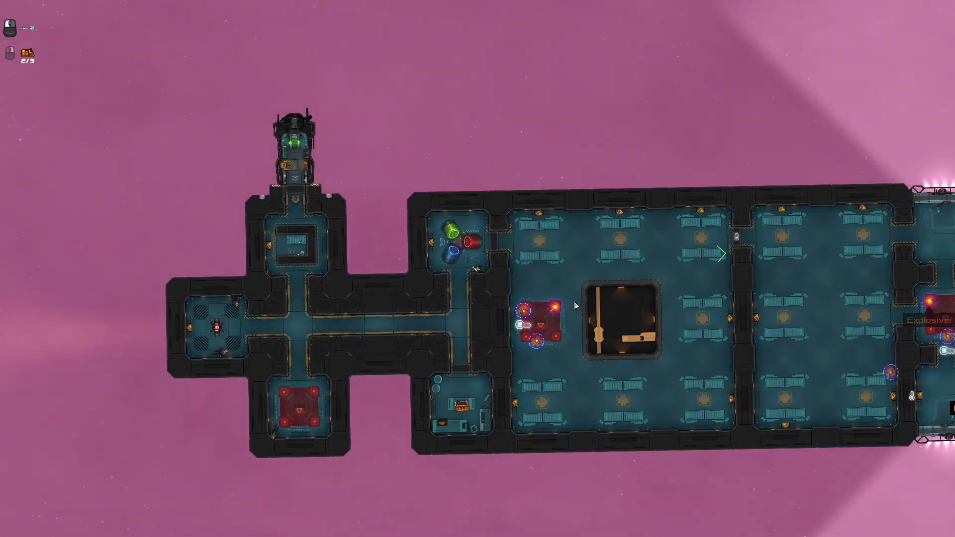
scroll(575, 305, up, 2)
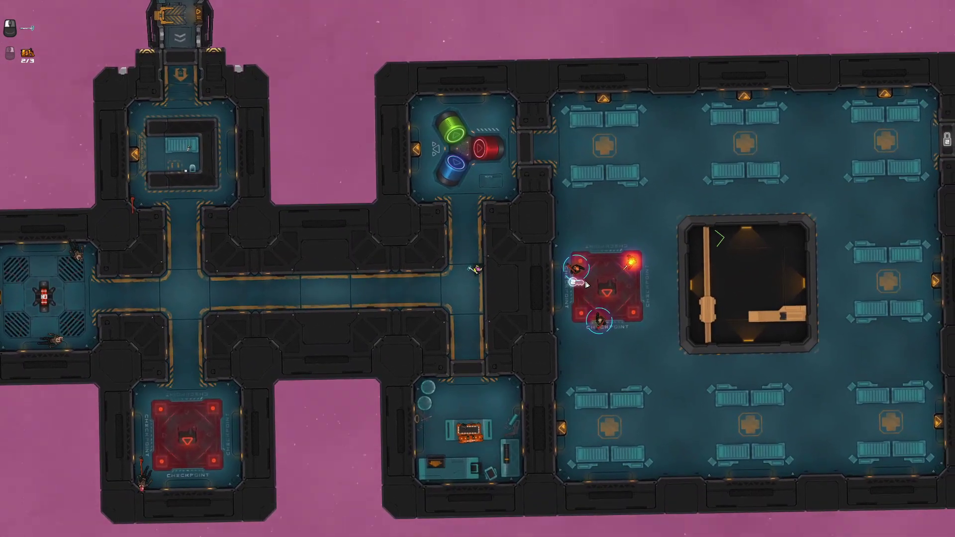
Assign the Long Range Key Cloner as the secondary attack and briefly aim it at the guards.
key(space)
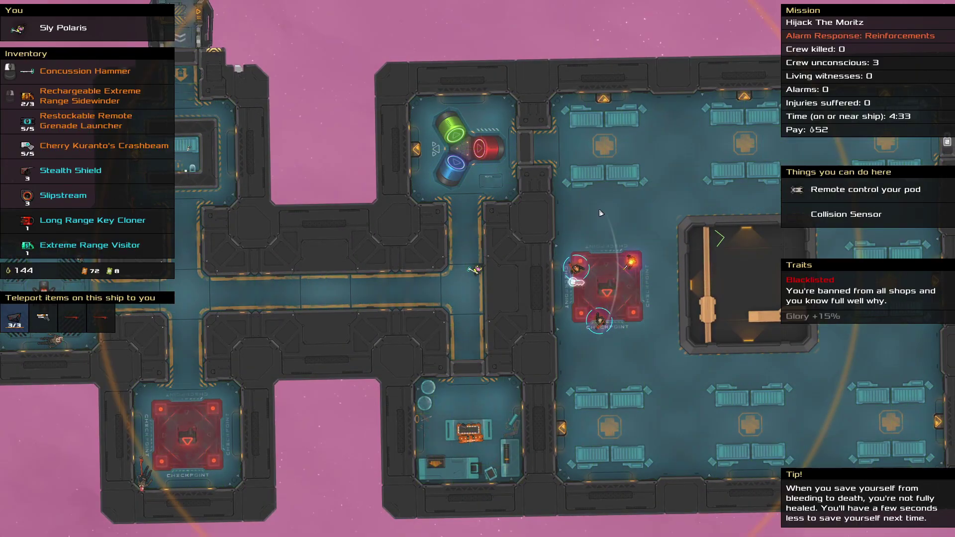
right_click(89, 220)
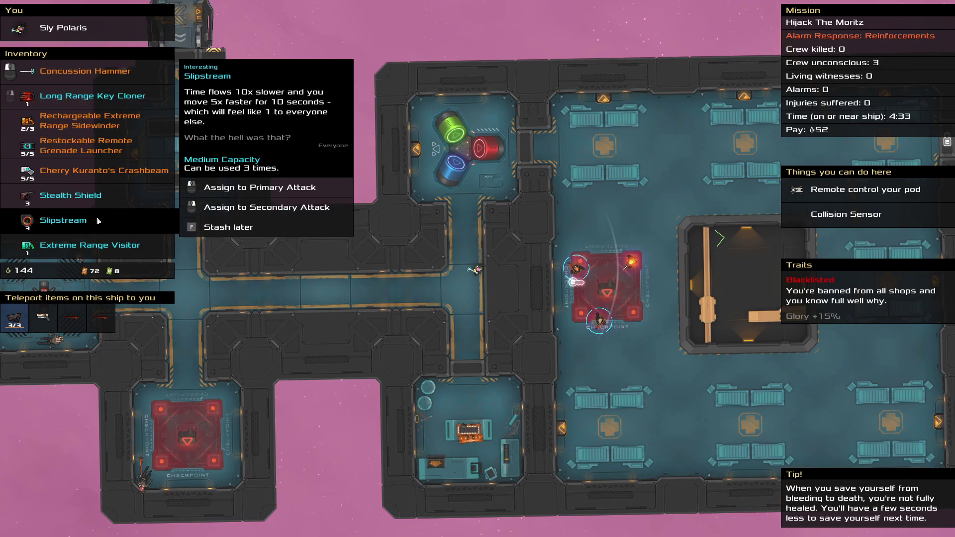
key(space)
right_click(575, 273)
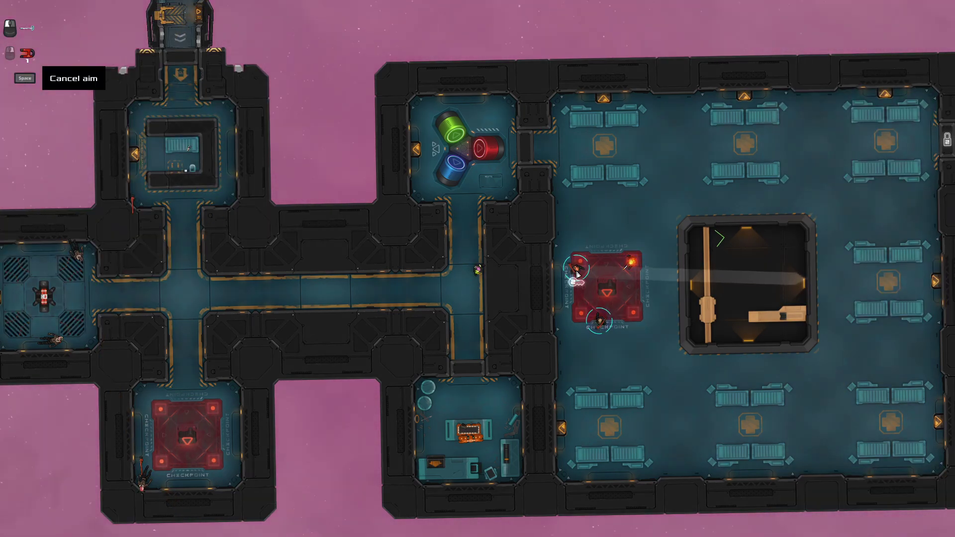
click(576, 273)
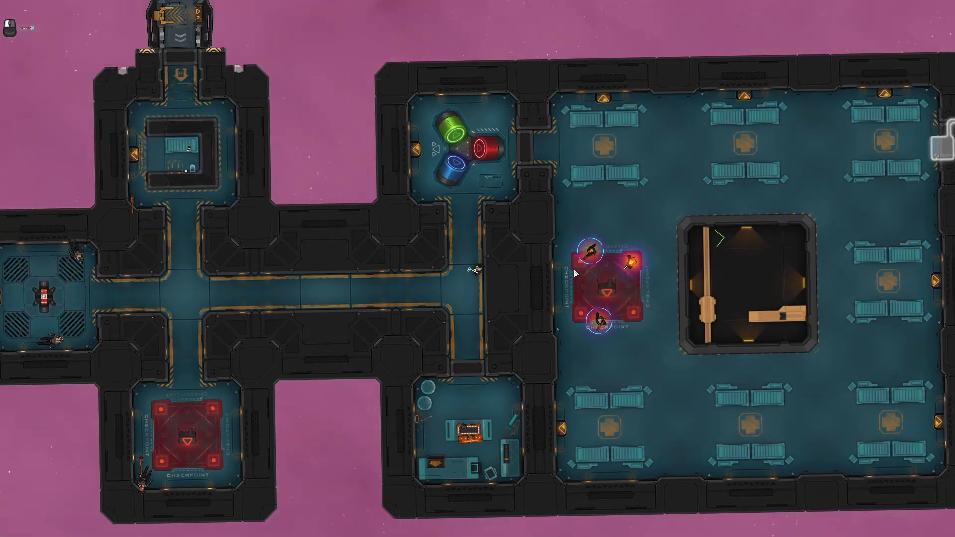
scroll(557, 261, up, 3)
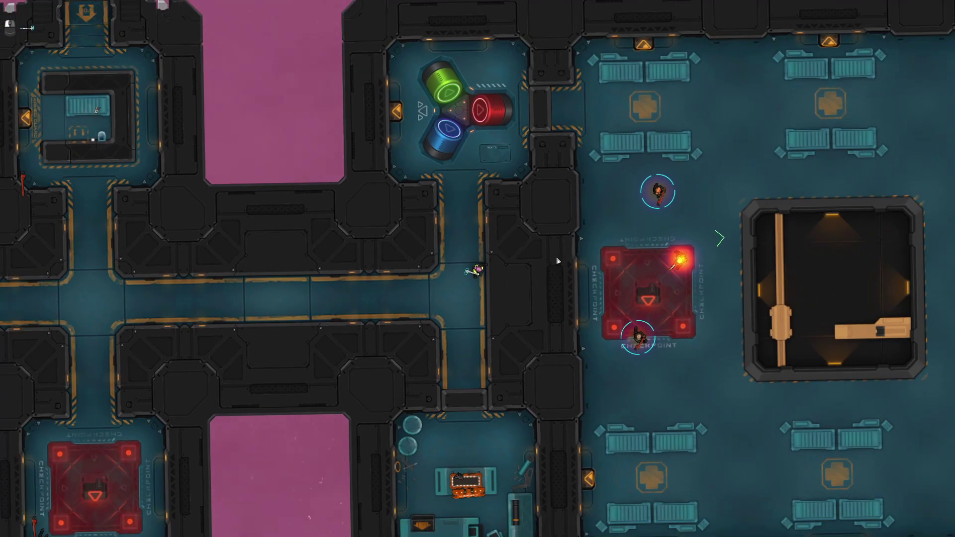
scroll(557, 260, down, 3)
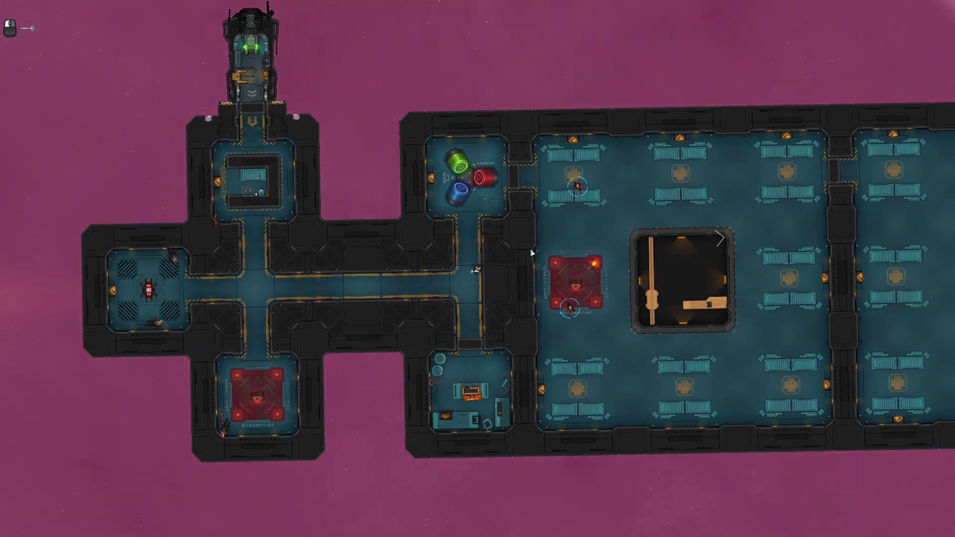
Assign the Sidewinder teleporter as the secondary item and resume play.
key(s)
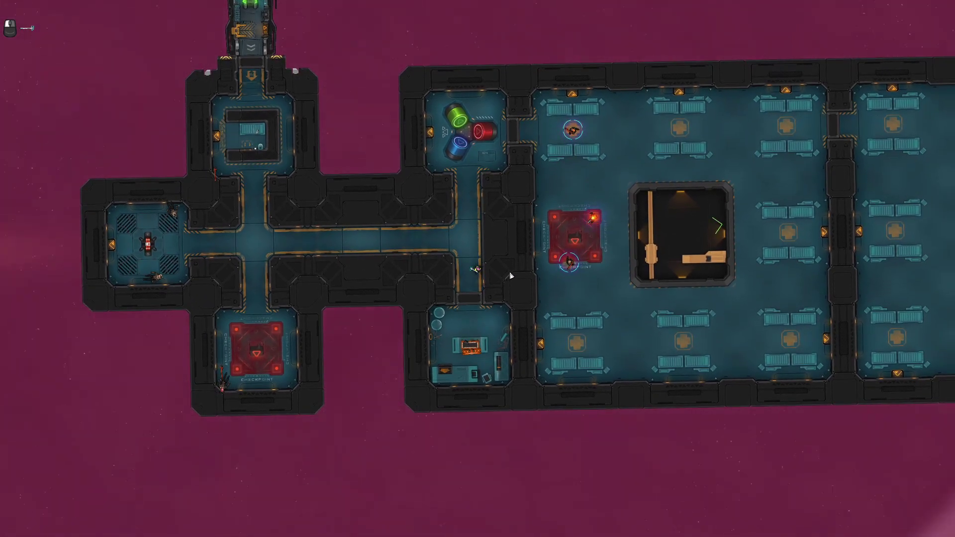
key(space)
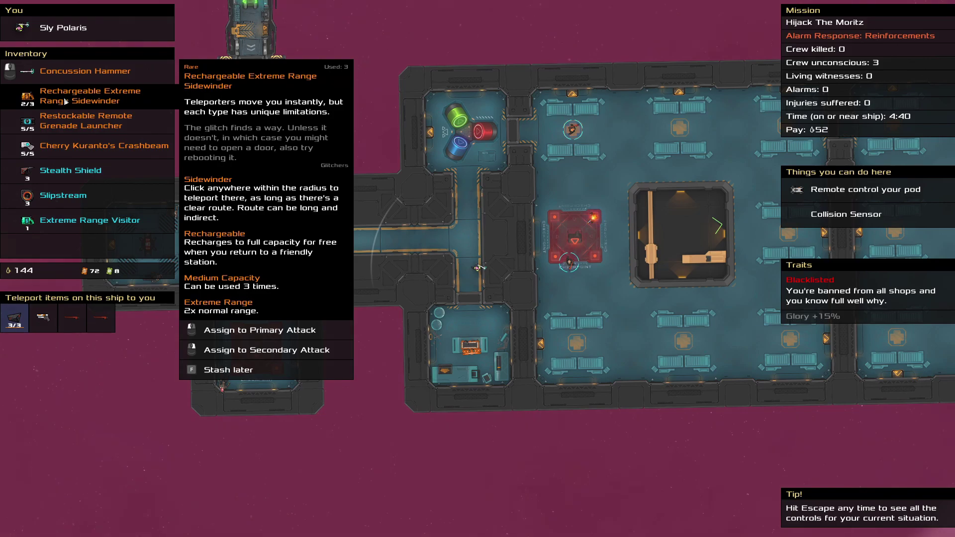
right_click(66, 102)
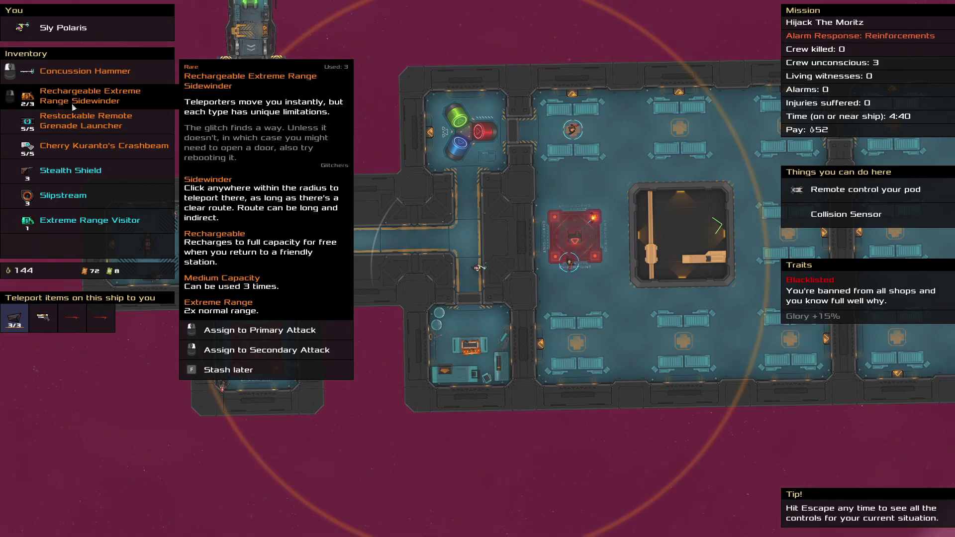
key(space)
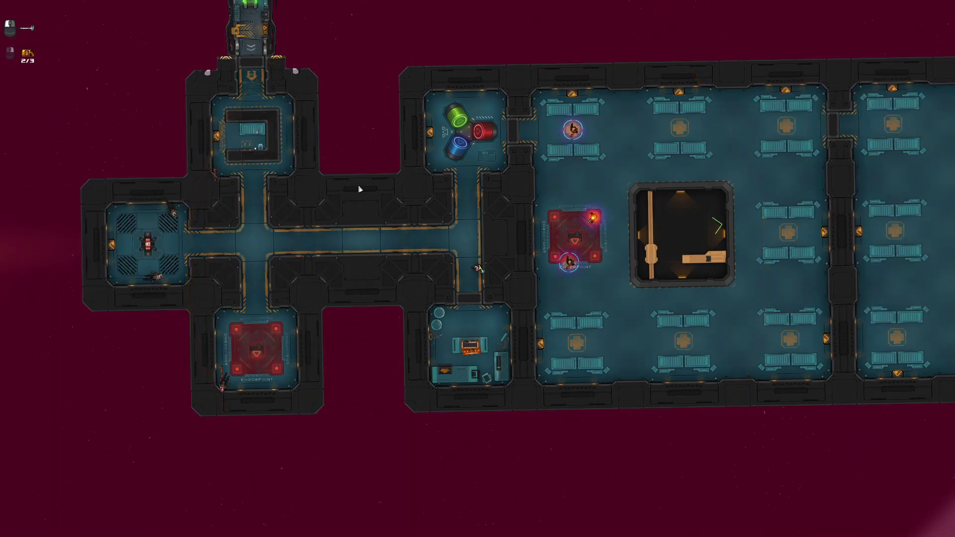
scroll(500, 240, down, 2)
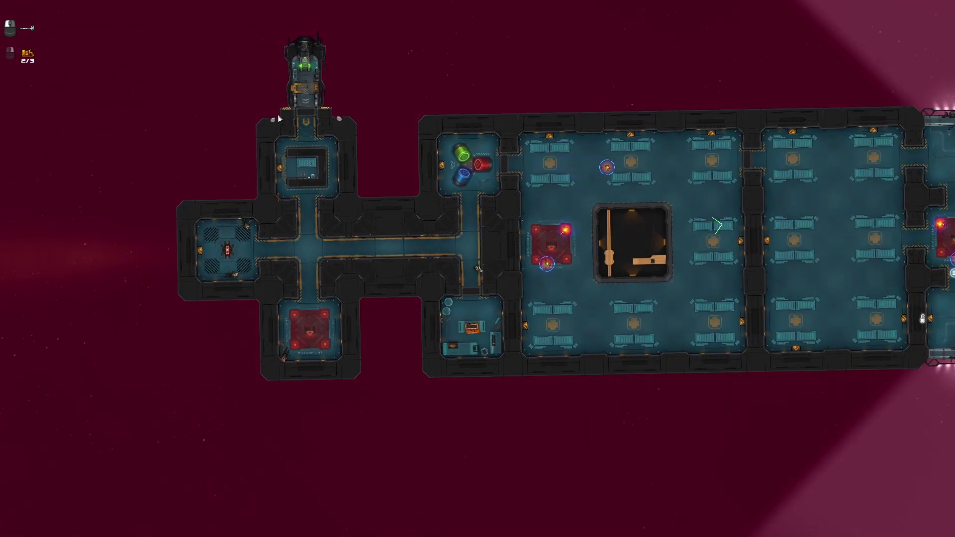
scroll(572, 259, down, 2)
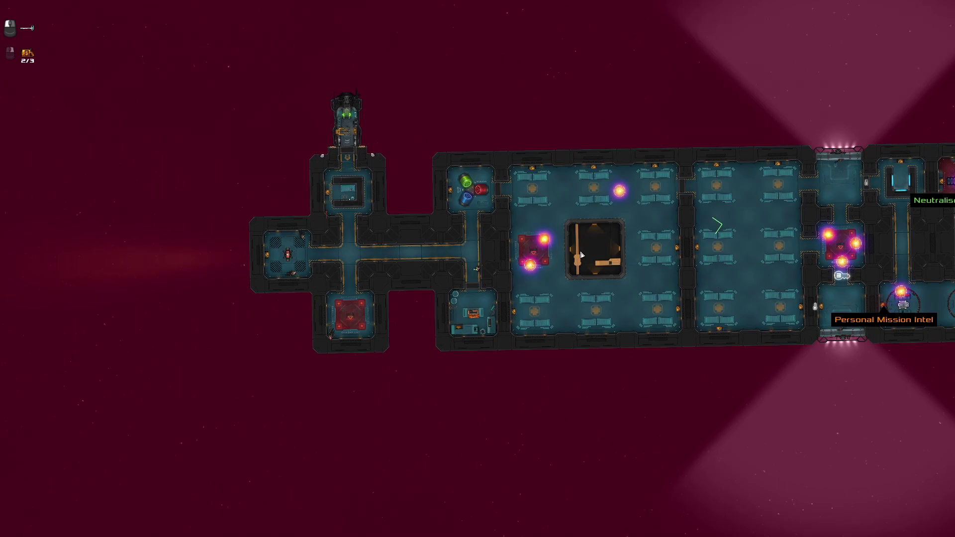
scroll(570, 264, up, 1)
scroll(555, 291, up, 2)
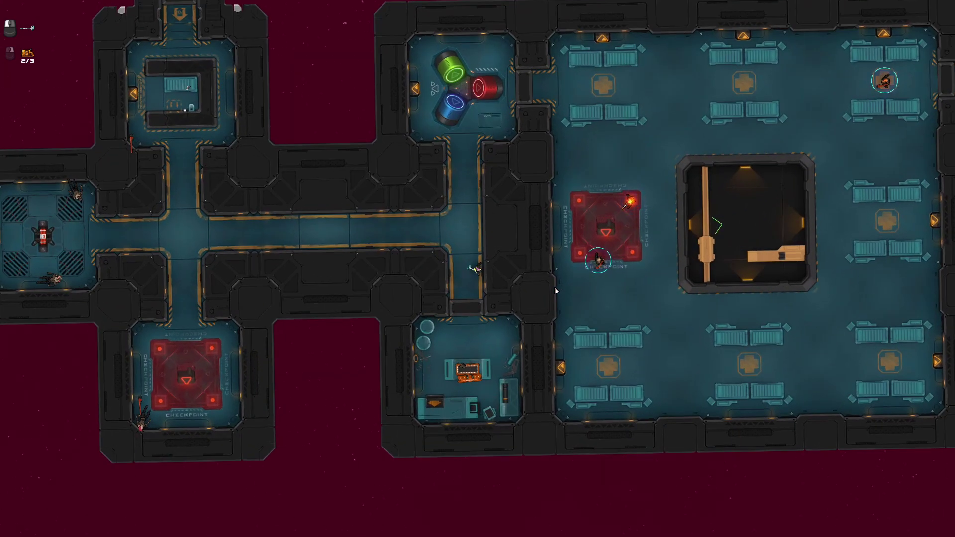
scroll(570, 271, down, 2)
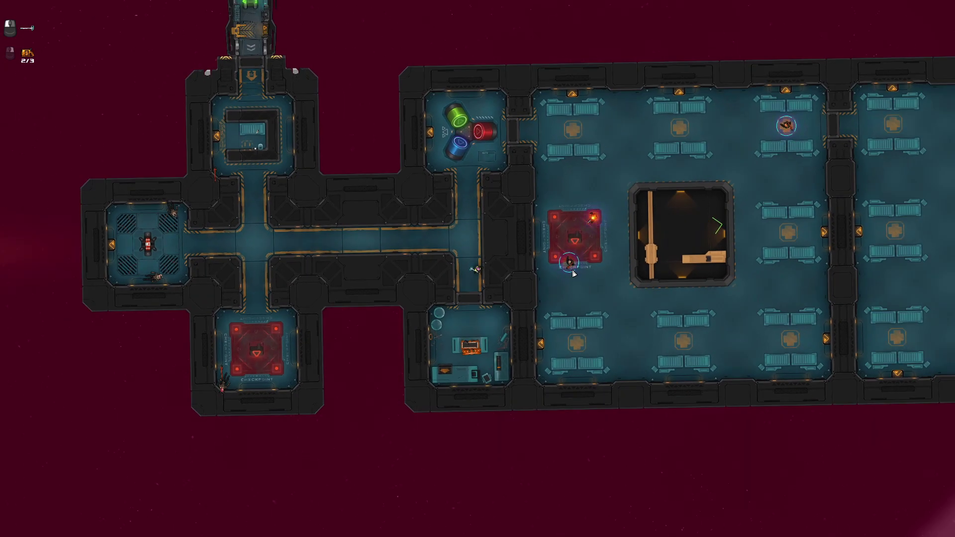
scroll(573, 263, up, 1)
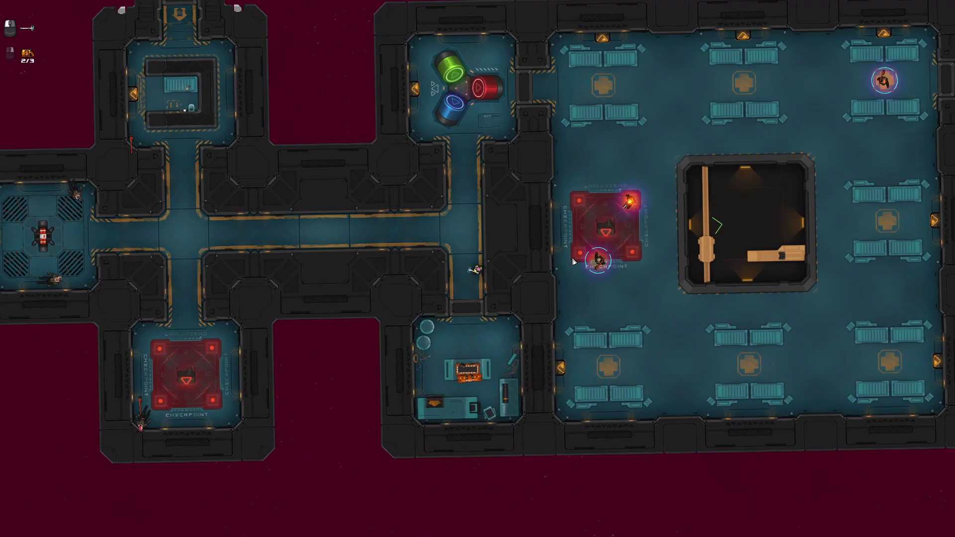
scroll(573, 263, down, 2)
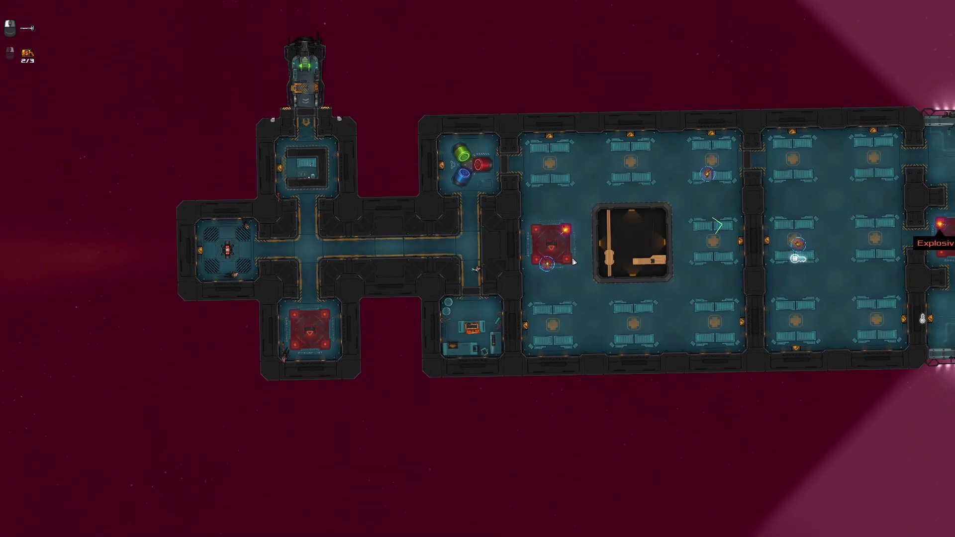
scroll(573, 262, down, 2)
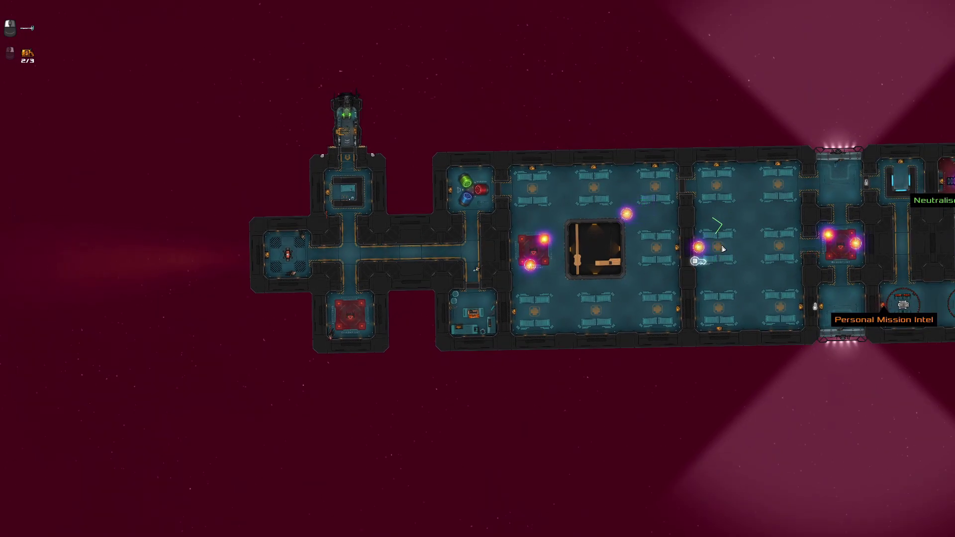
scroll(722, 248, up, 1)
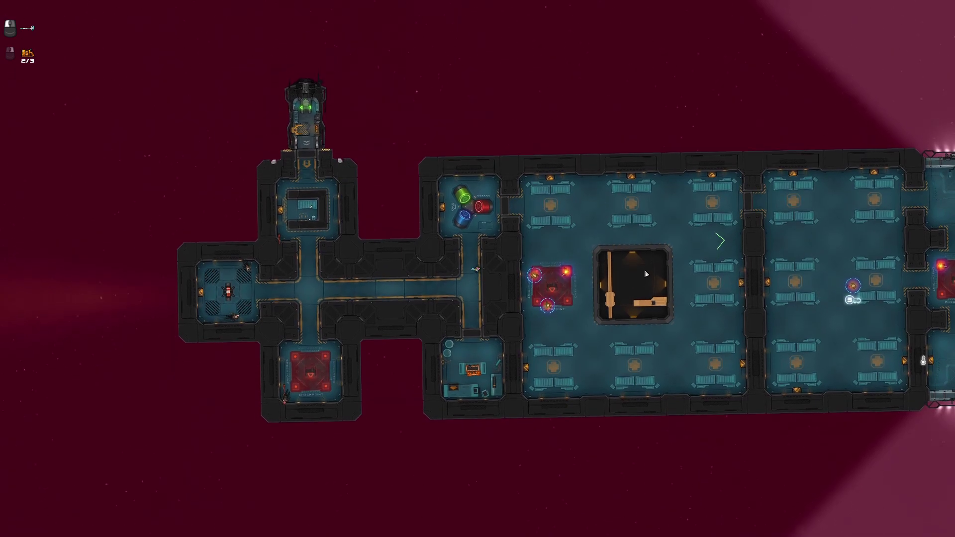
scroll(660, 284, up, 2)
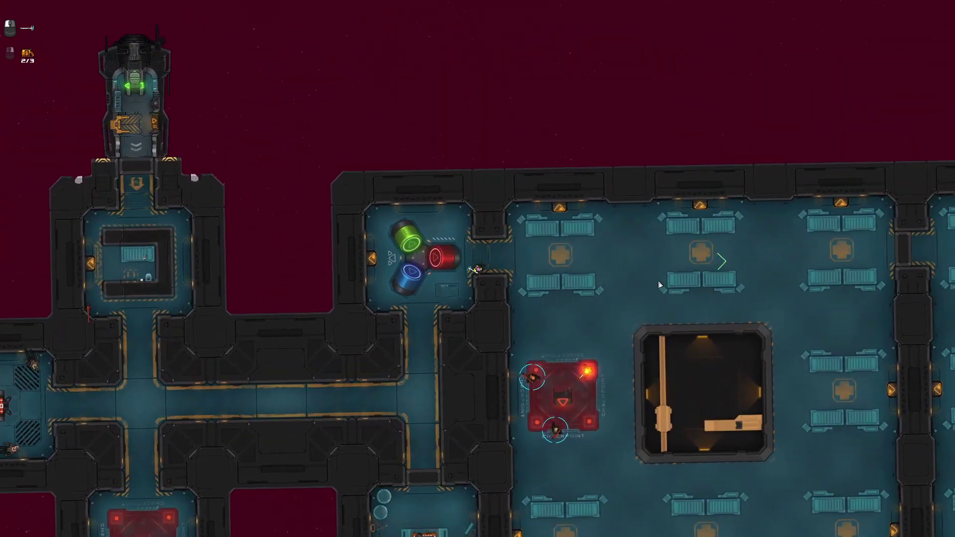
Review inventory and mission info while waiting, then pause to plan the teleport.
key(space)
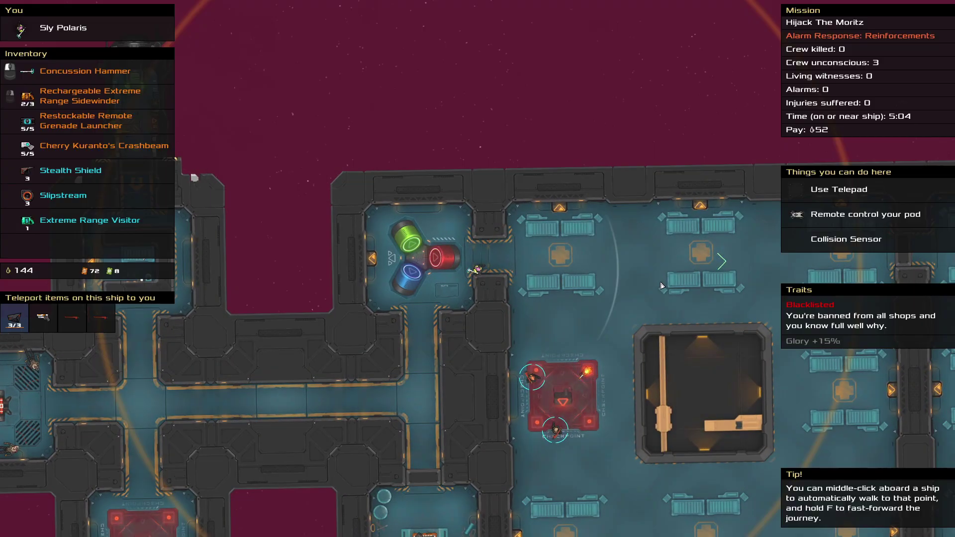
key(space)
scroll(660, 285, down, 3)
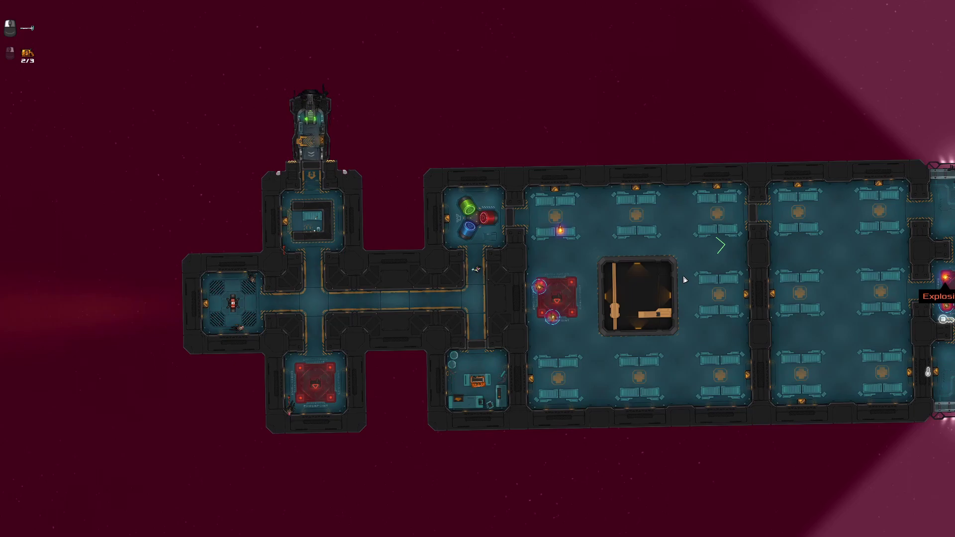
scroll(663, 239, up, 3)
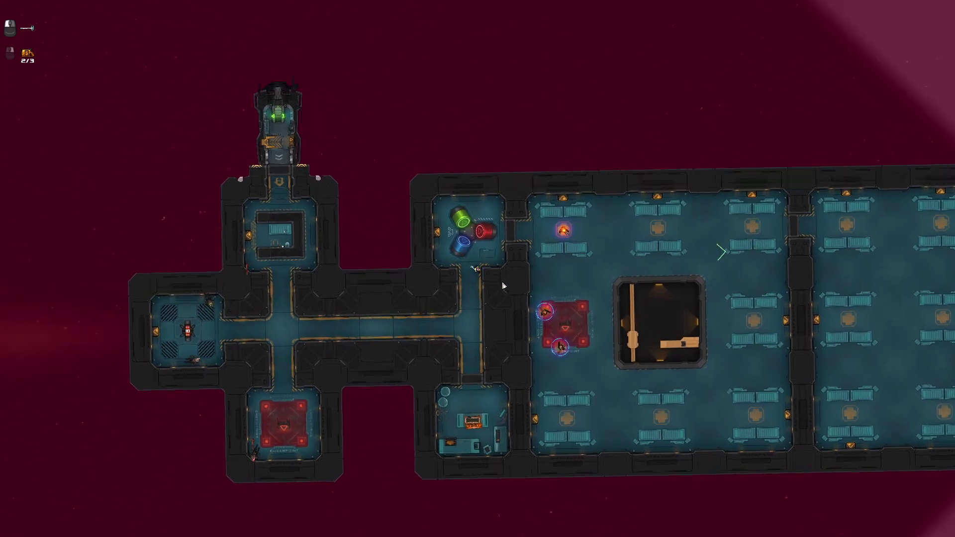
key(space)
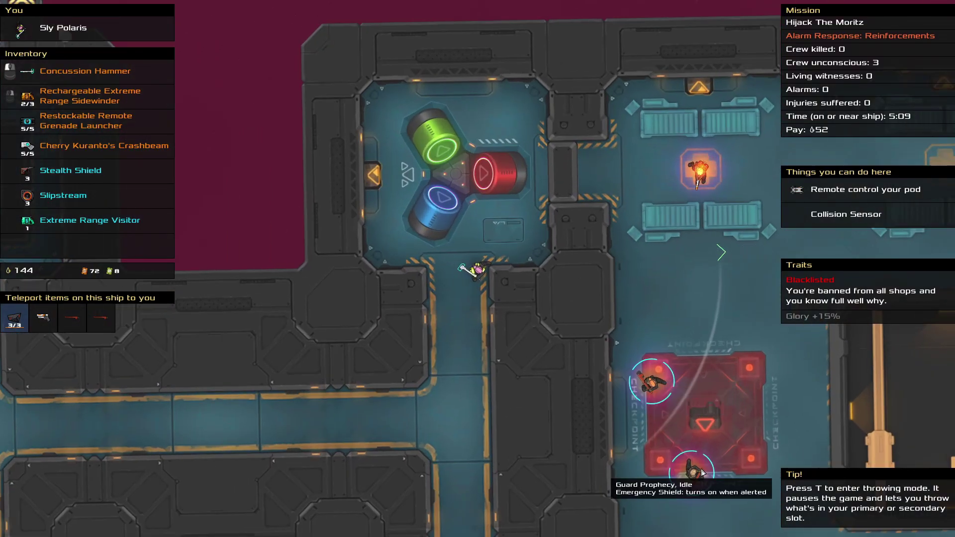
key(space)
scroll(653, 338, down, 2)
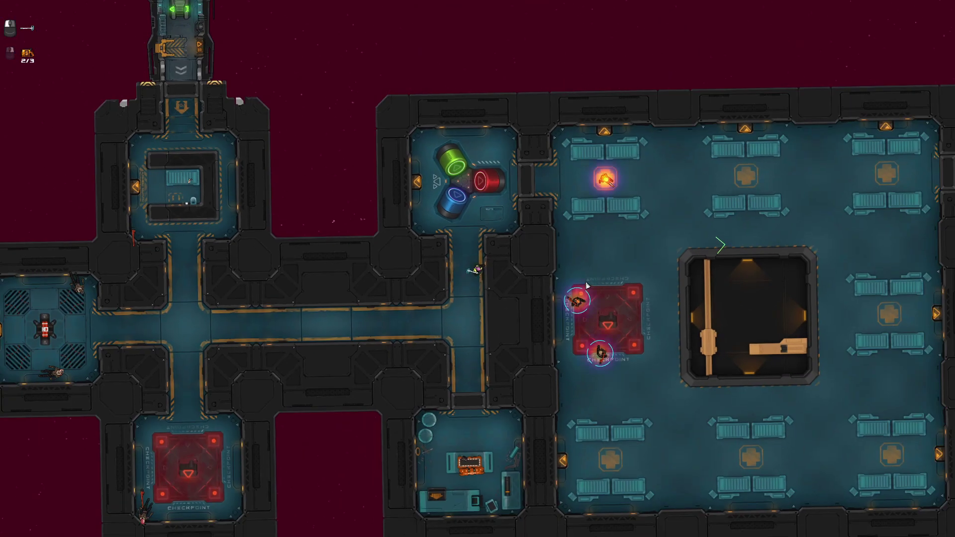
scroll(585, 286, down, 1)
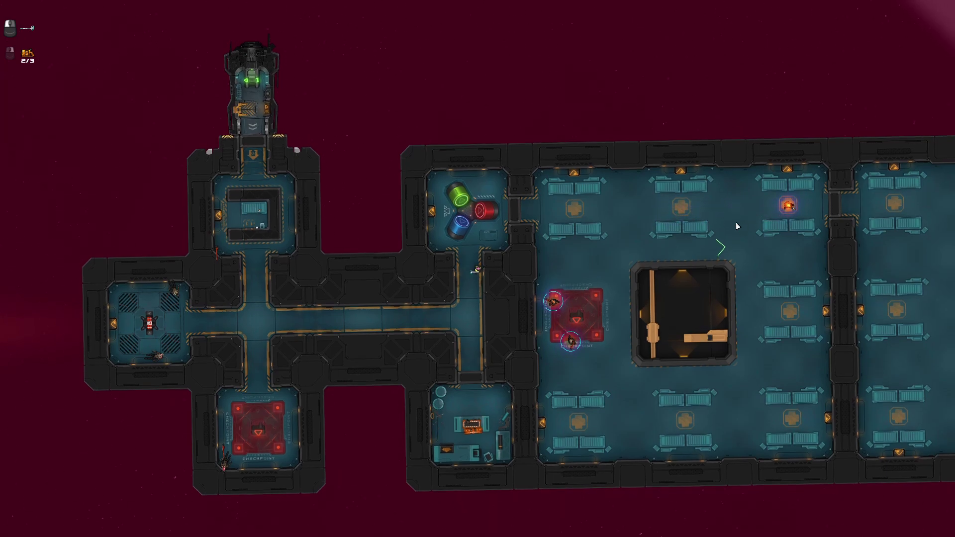
scroll(673, 264, down, 1)
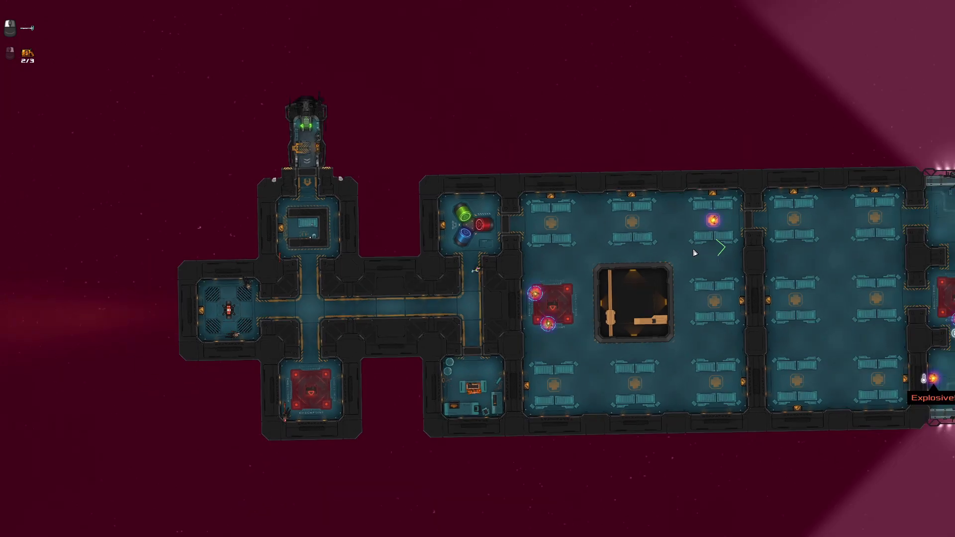
scroll(674, 264, up, 1)
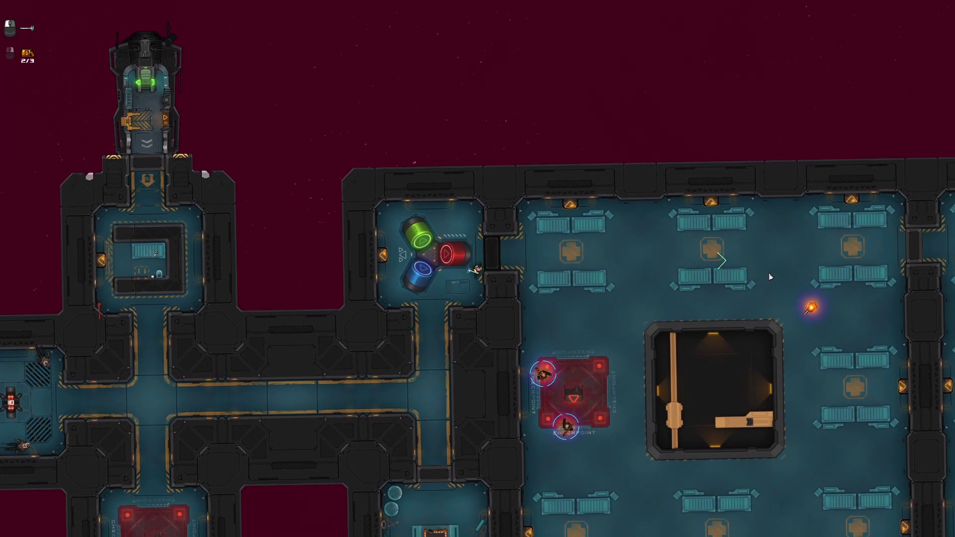
key(space)
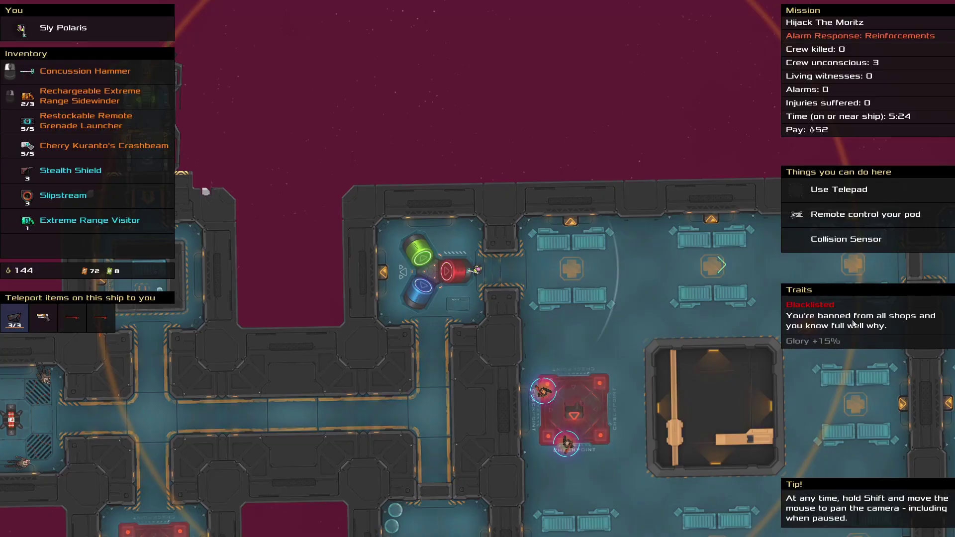
scroll(821, 300, down, 1)
Teleport beside Guard Monoceros in the big room and knock him out with the hammer.
right_click(730, 314)
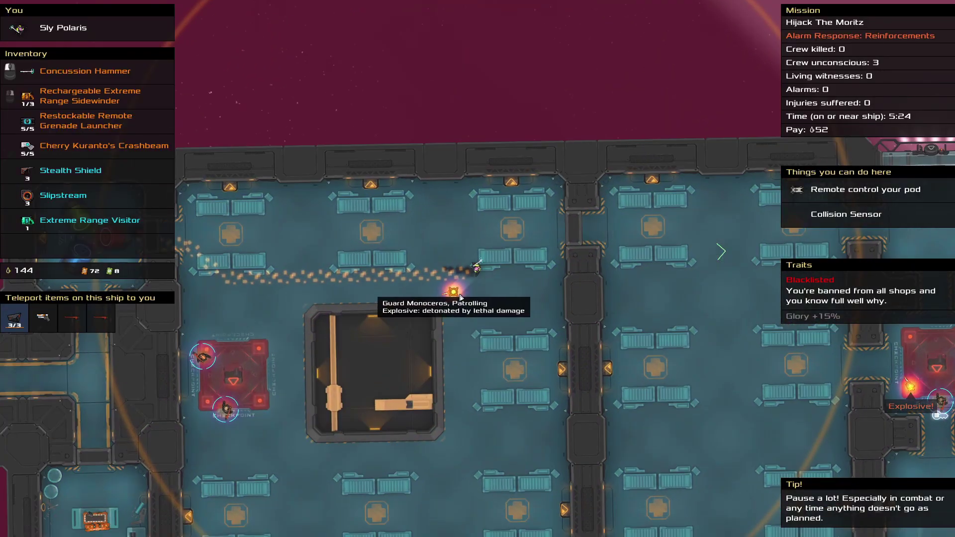
click(458, 310)
key(space)
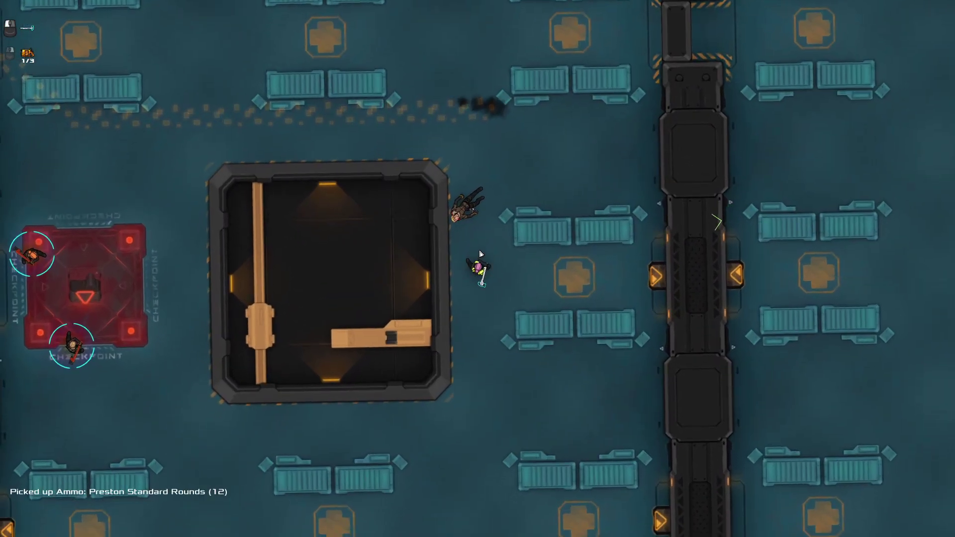
scroll(476, 286, down, 2)
scroll(479, 284, up, 1)
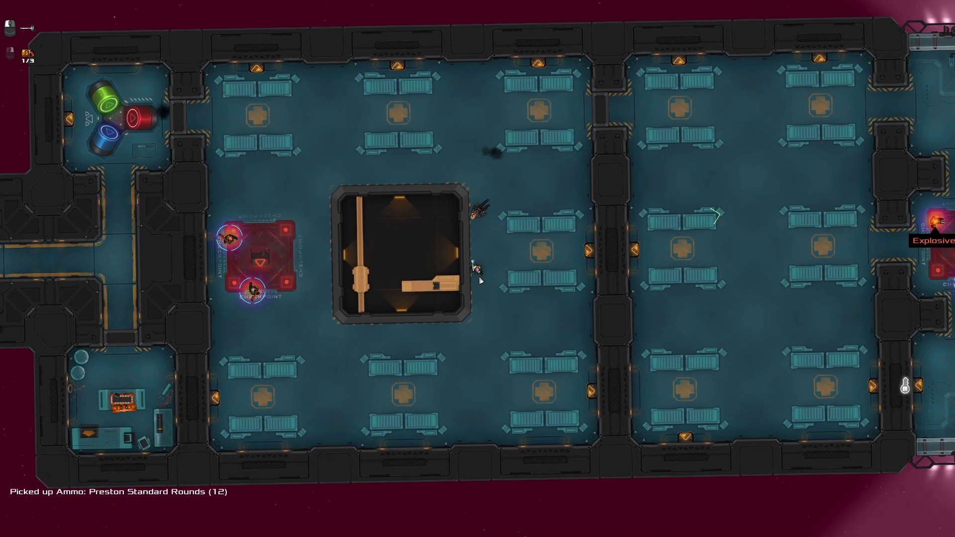
scroll(480, 283, up, 2)
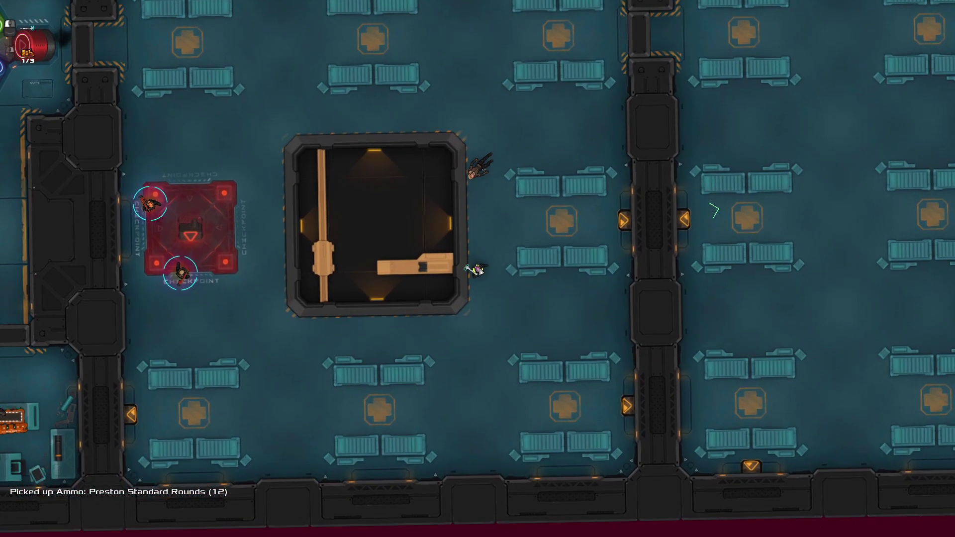
scroll(479, 283, down, 1)
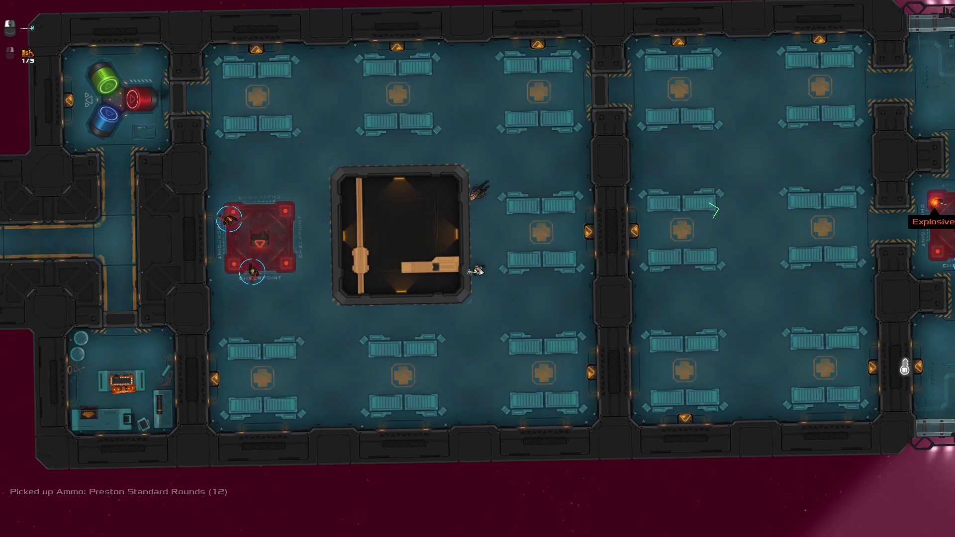
scroll(481, 272, up, 1)
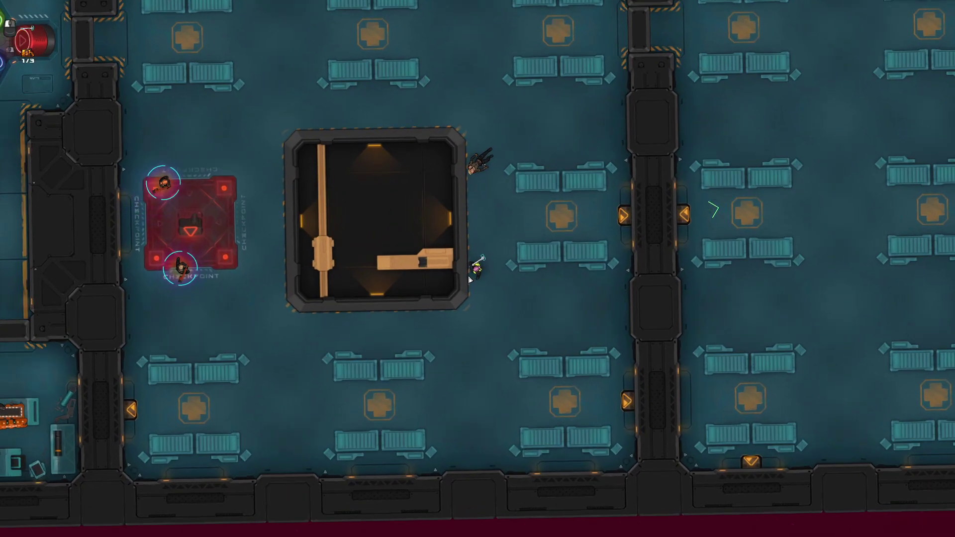
Walk down around the central block, then up to the checkpoint's corner.
key(s)
key(a)
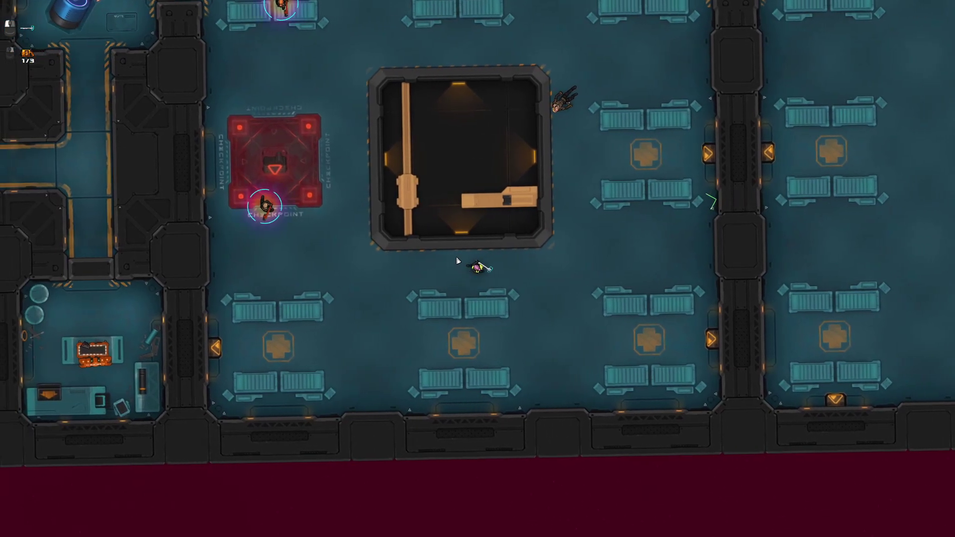
scroll(426, 300, down, 1)
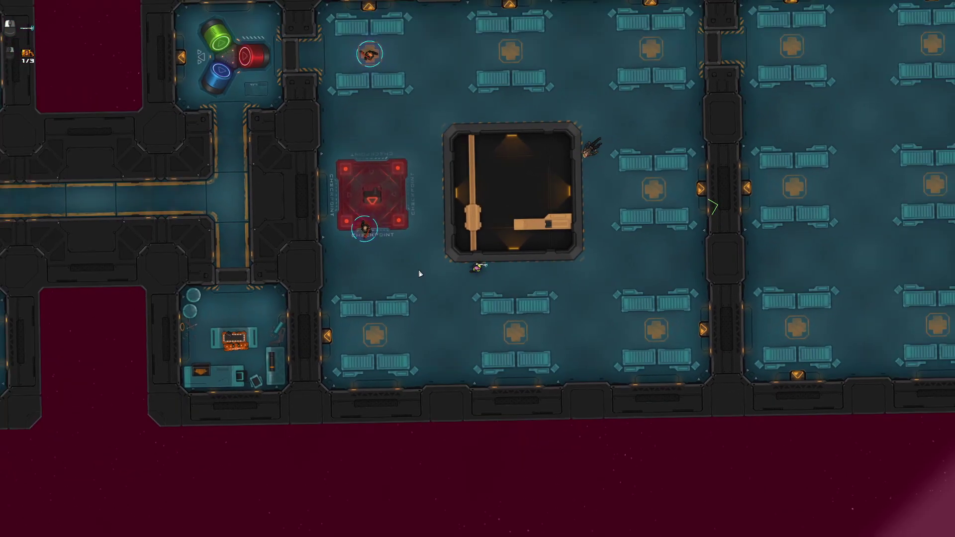
key(d)
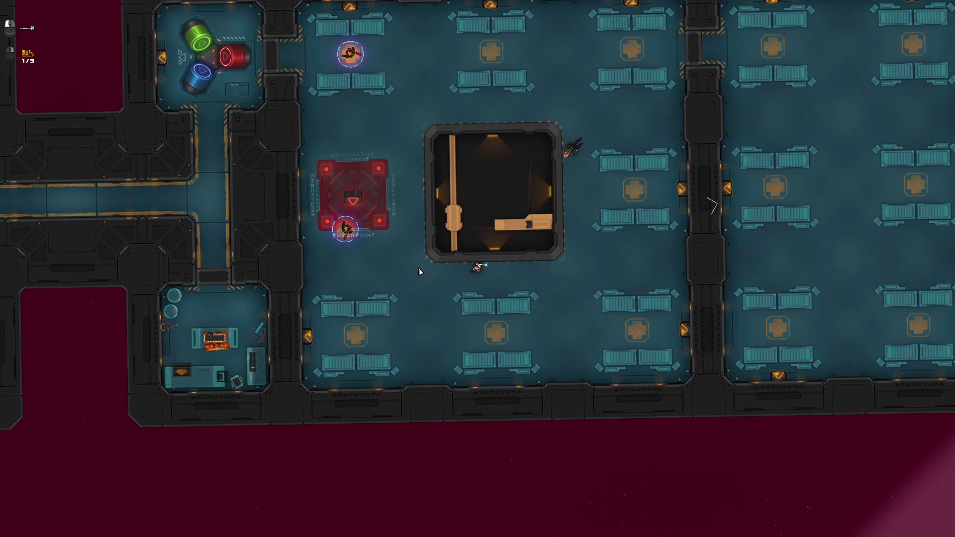
scroll(418, 265, up, 1)
scroll(411, 174, up, 1)
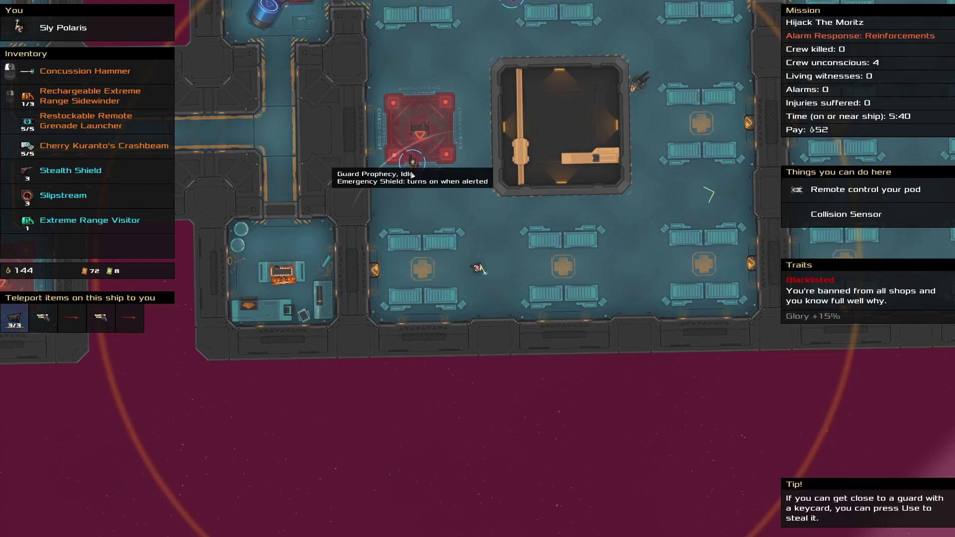
key(w)
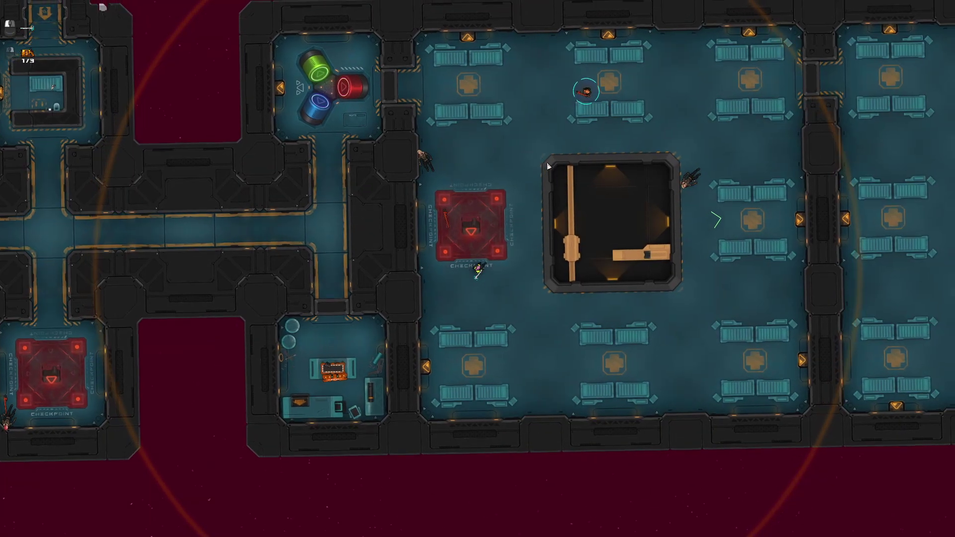
Cross the seating hall rightward toward the east checkpoint in short paused bursts.
key(space)
key(w)
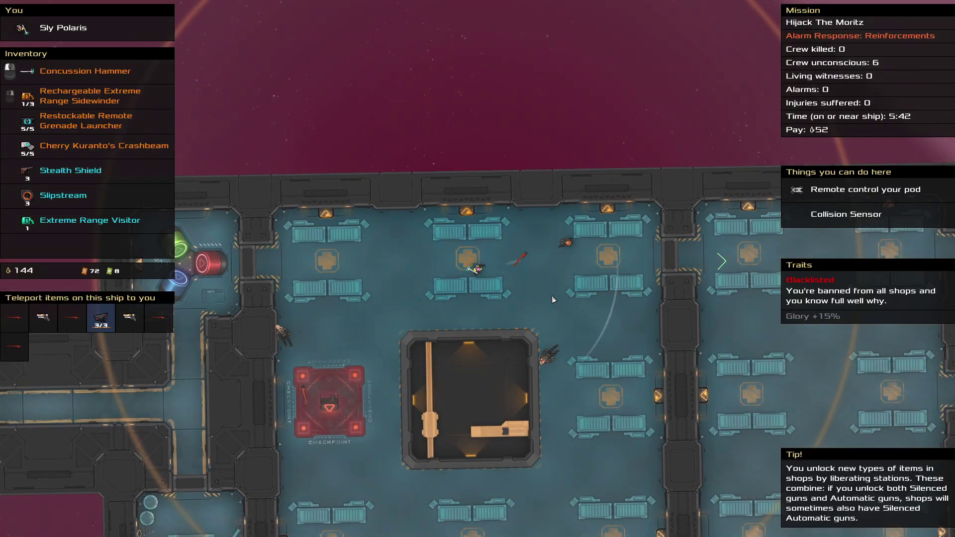
key(space)
key(d)
key(s)
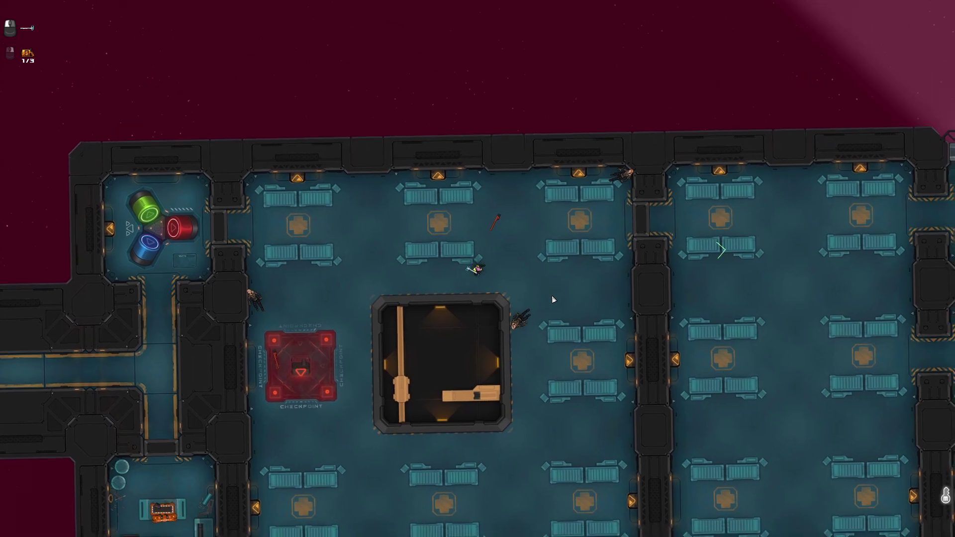
key(d)
key(space)
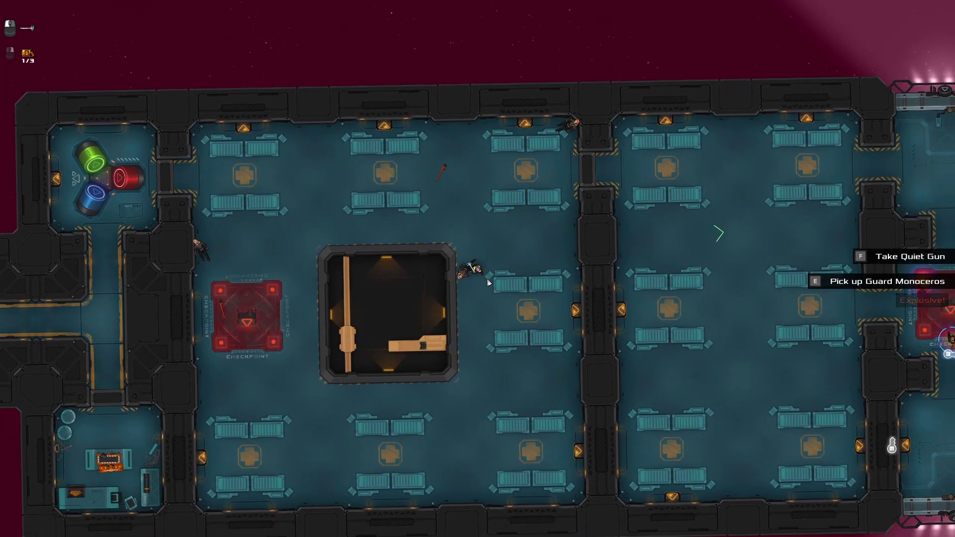
key(space)
key(a)
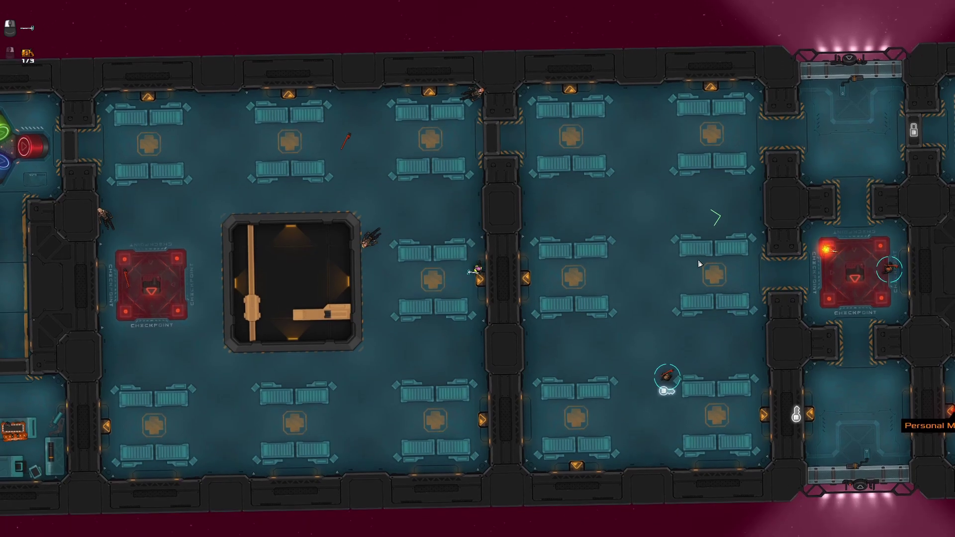
scroll(700, 263, down, 2)
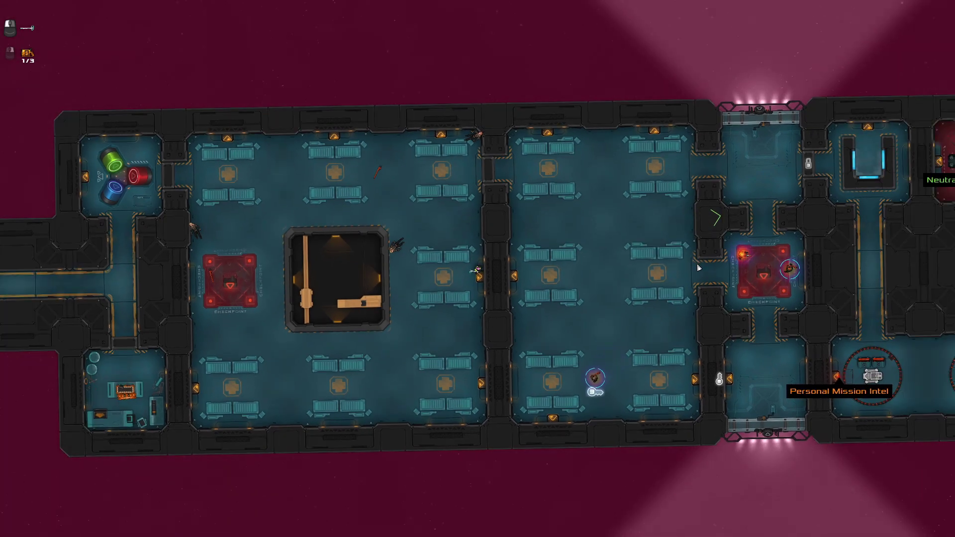
Wait in the doorway between the seating halls, pausing as shielded Guard Castle approaches.
key(space)
scroll(698, 269, down, 3)
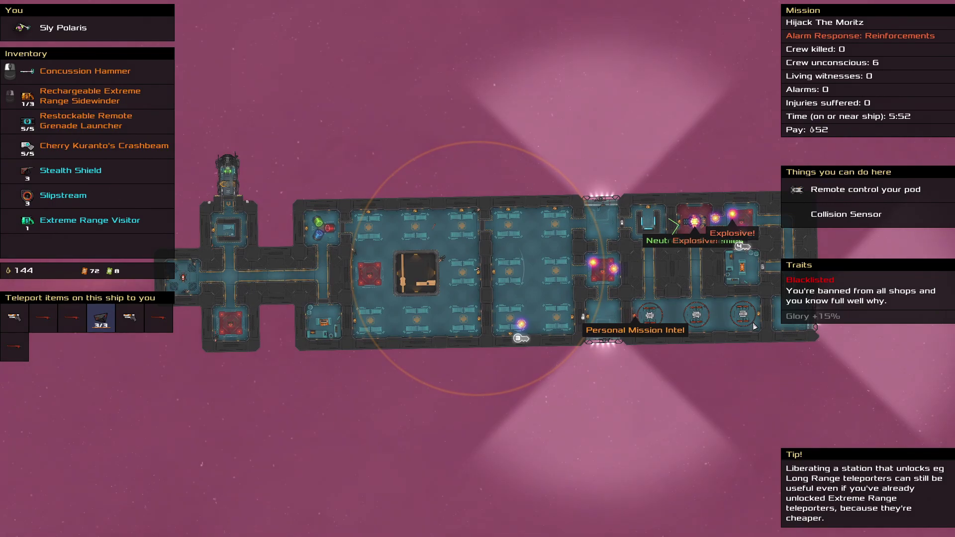
scroll(735, 320, up, 3)
key(space)
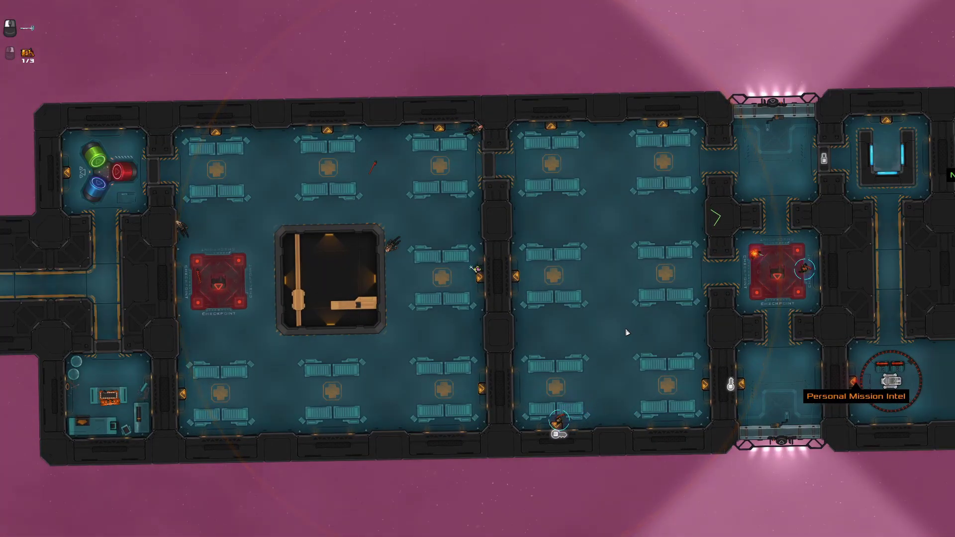
key(space)
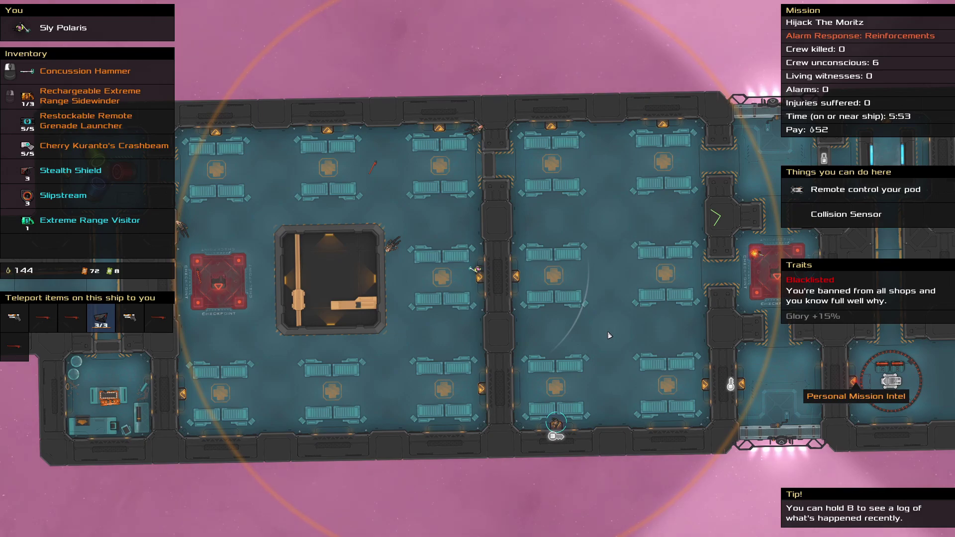
key(space)
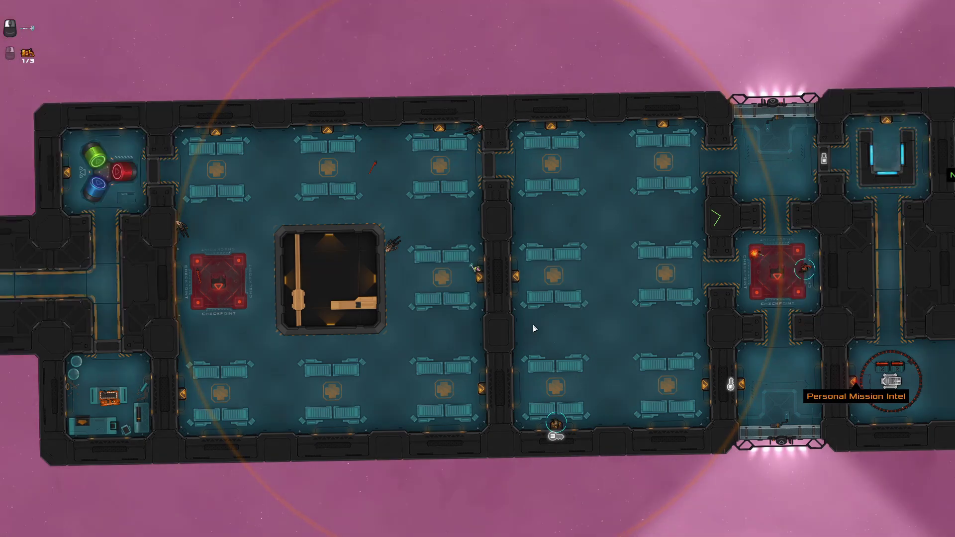
scroll(715, 216, up, 3)
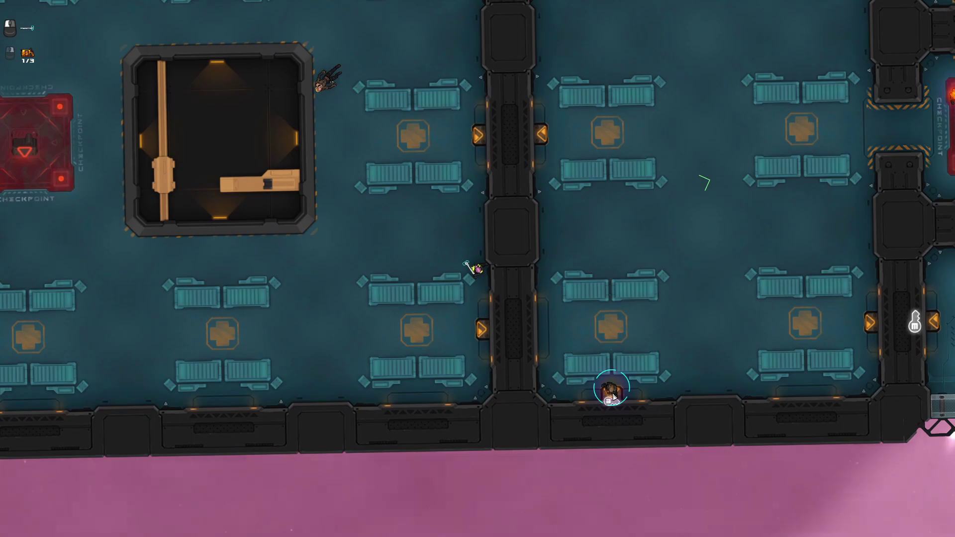
scroll(615, 351, down, 2)
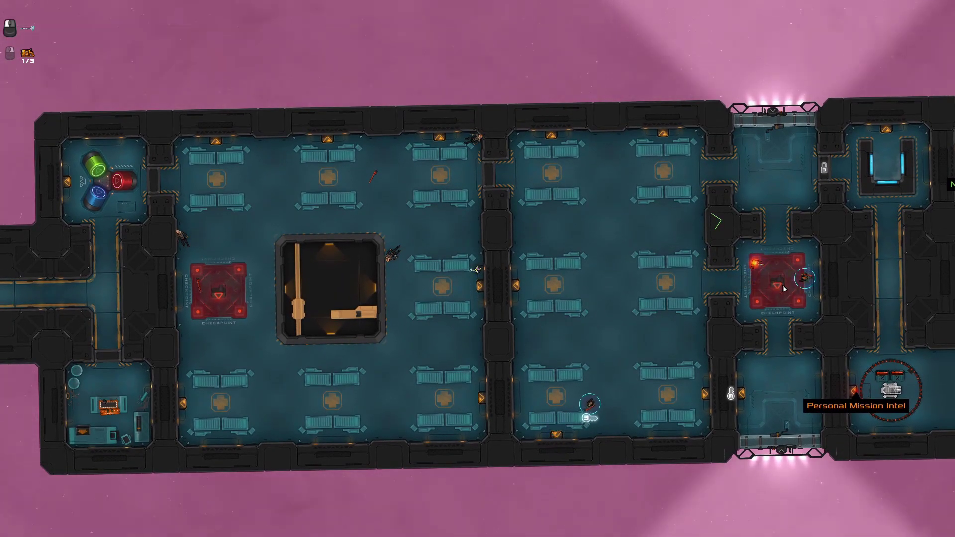
scroll(830, 302, up, 2)
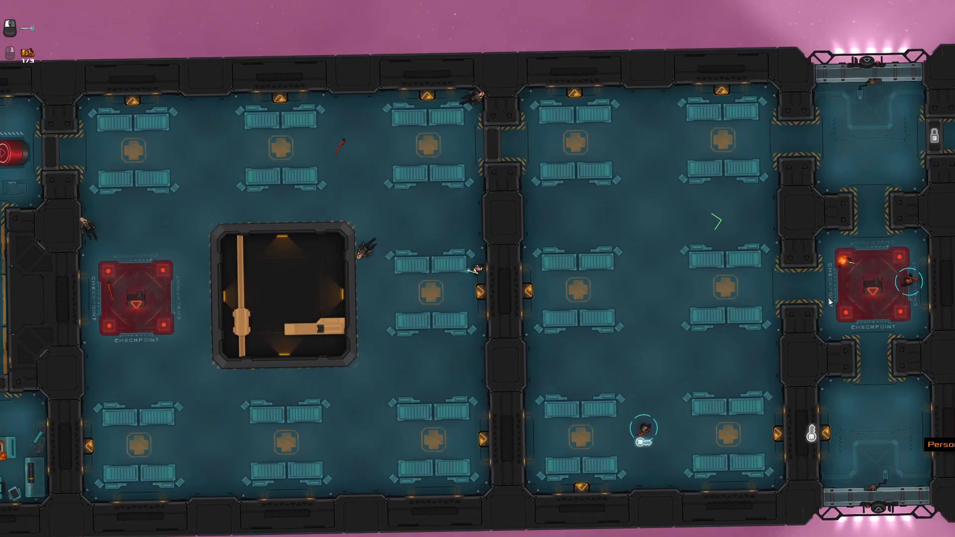
scroll(880, 297, down, 2)
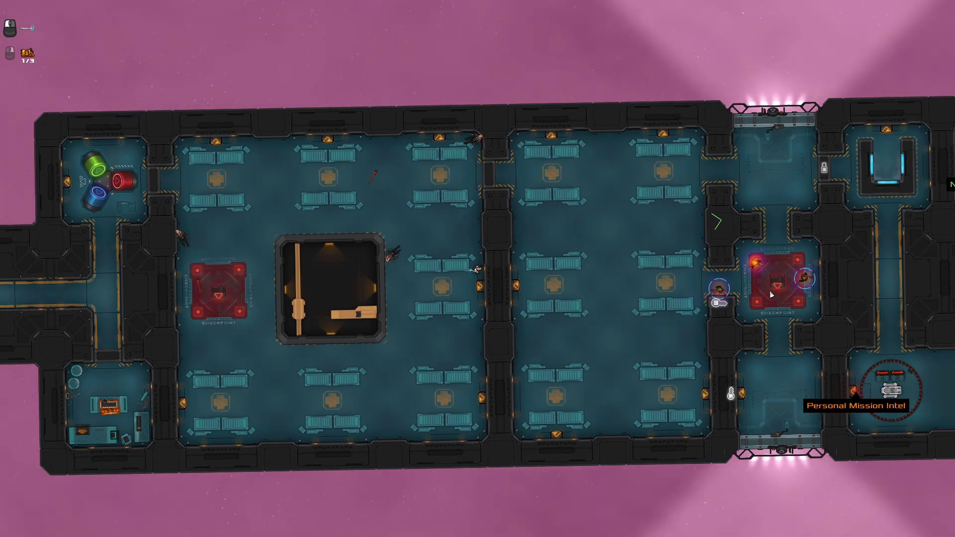
scroll(771, 294, up, 1)
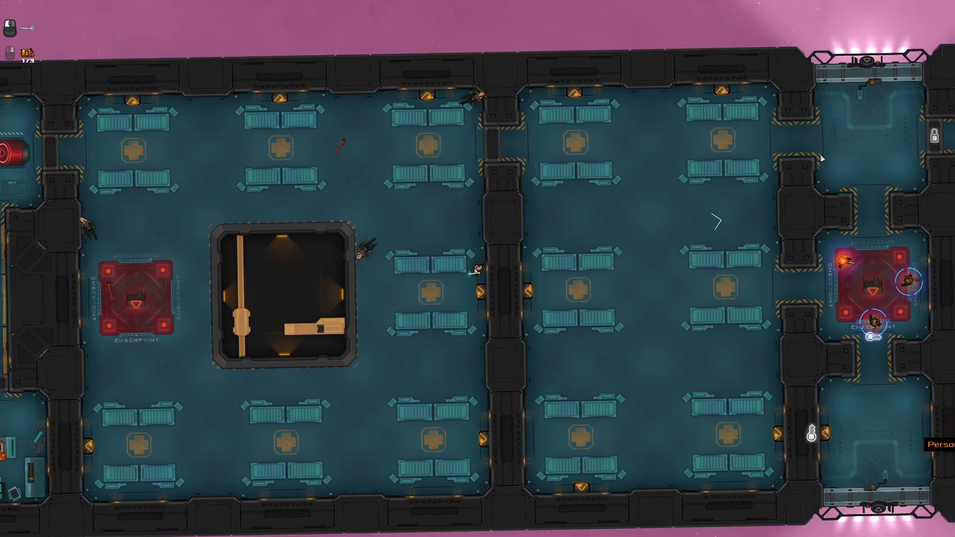
scroll(821, 158, down, 1)
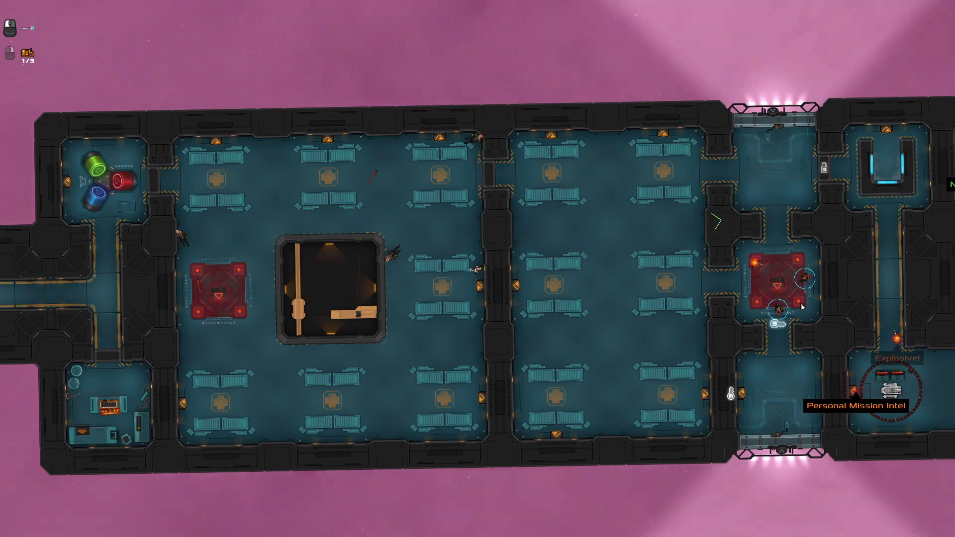
scroll(852, 400, down, 1)
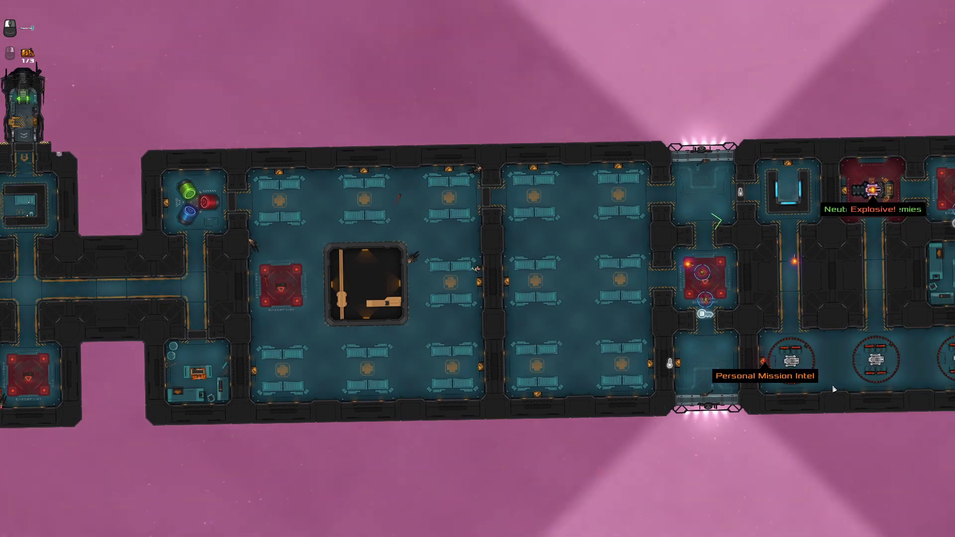
scroll(850, 399, up, 1)
scroll(781, 349, up, 1)
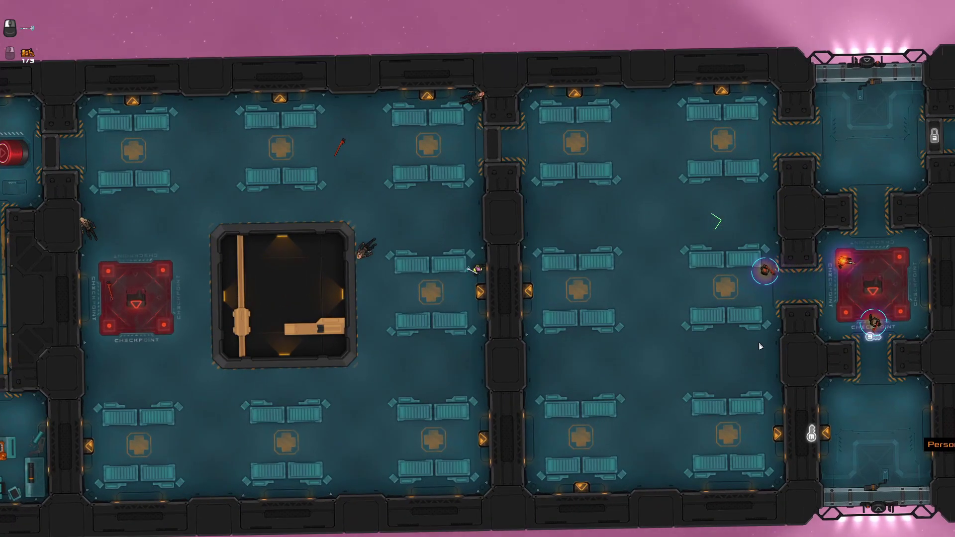
key(w)
key(w)
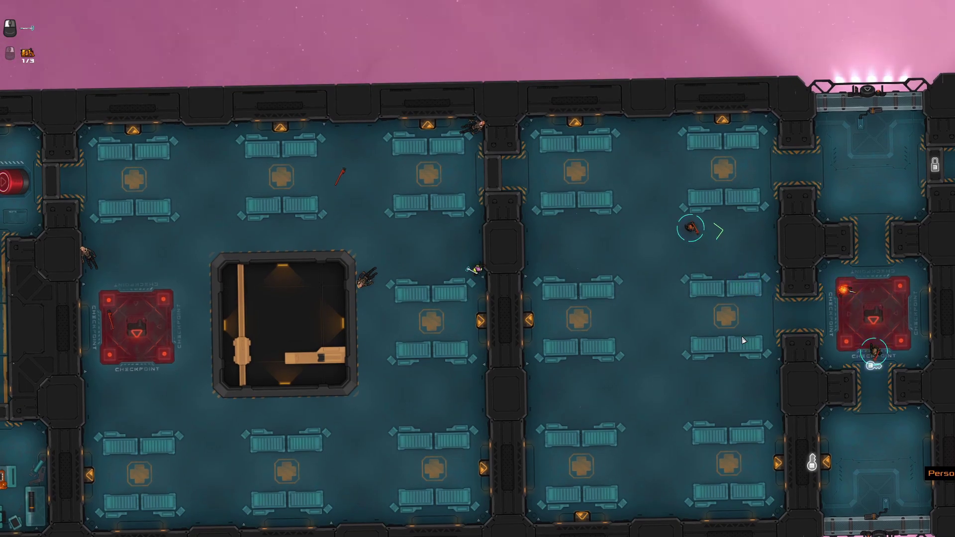
key(space)
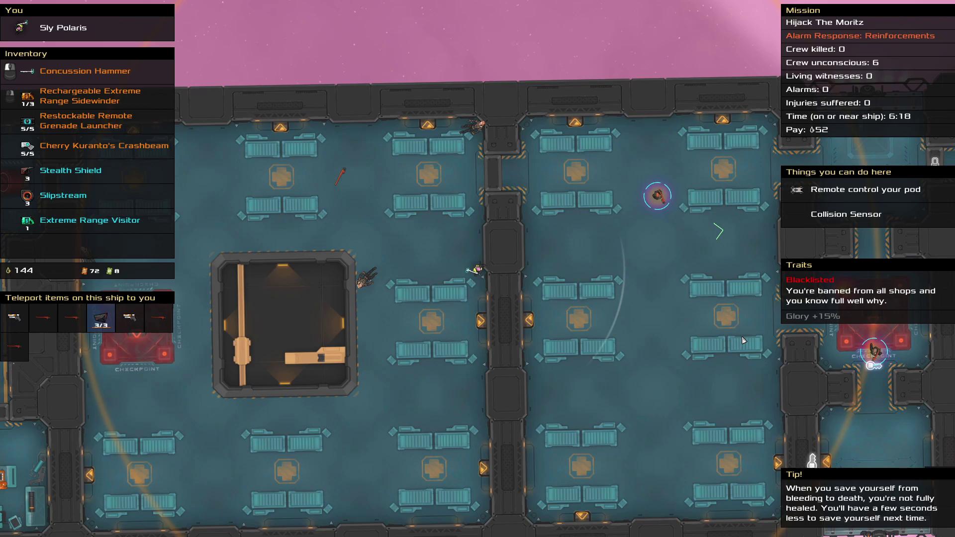
key(space)
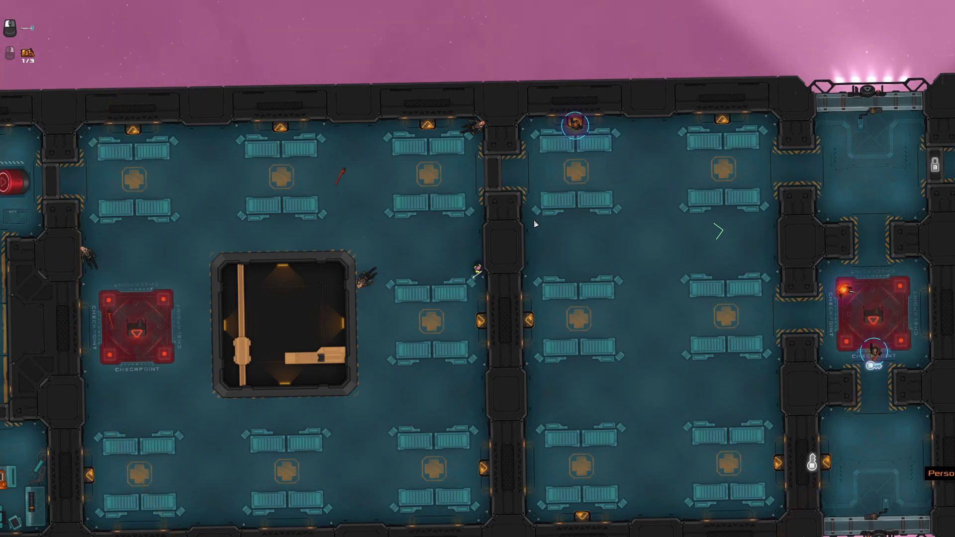
scroll(534, 223, up, 3)
Knock out the nearby guard with the Concussion Hammer, bringing unconscious crew to 7.
key(space)
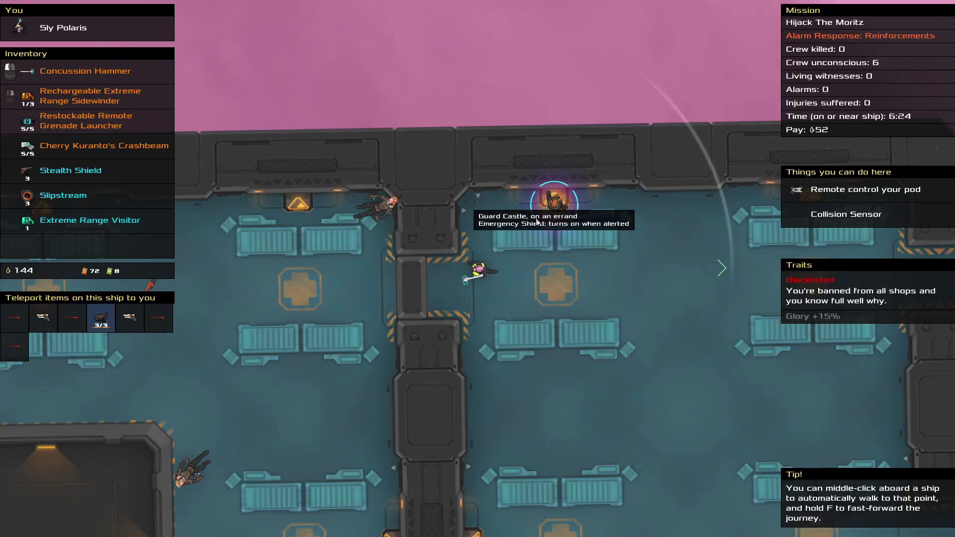
click(608, 218)
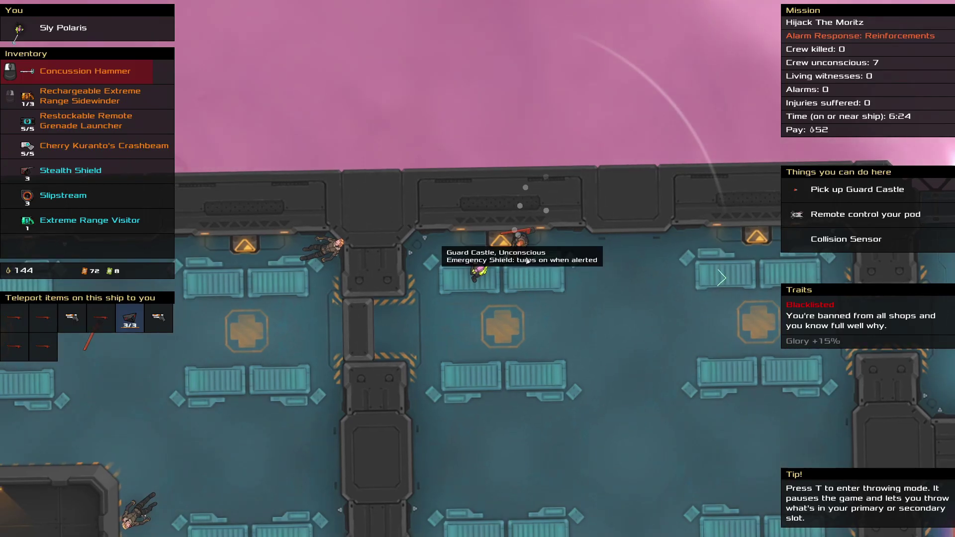
key(space)
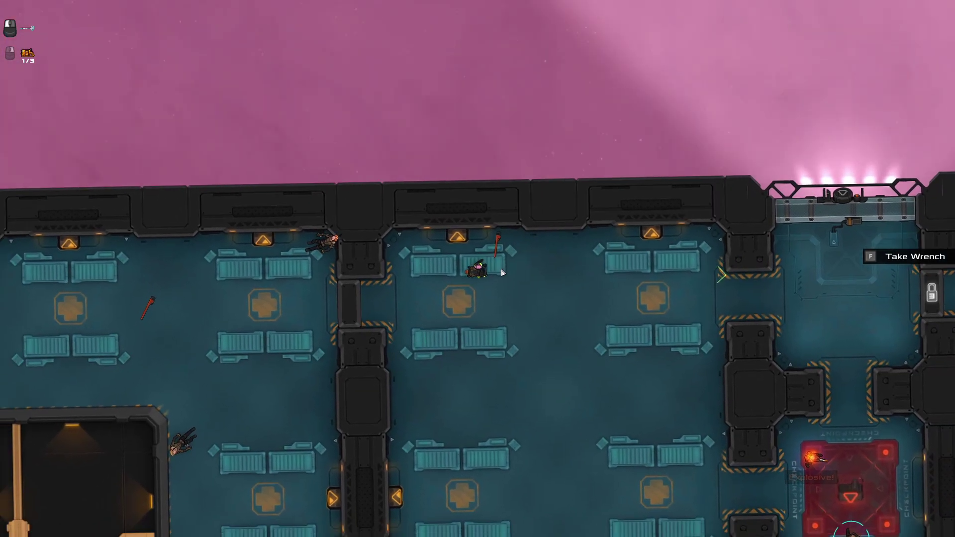
scroll(501, 272, down, 5)
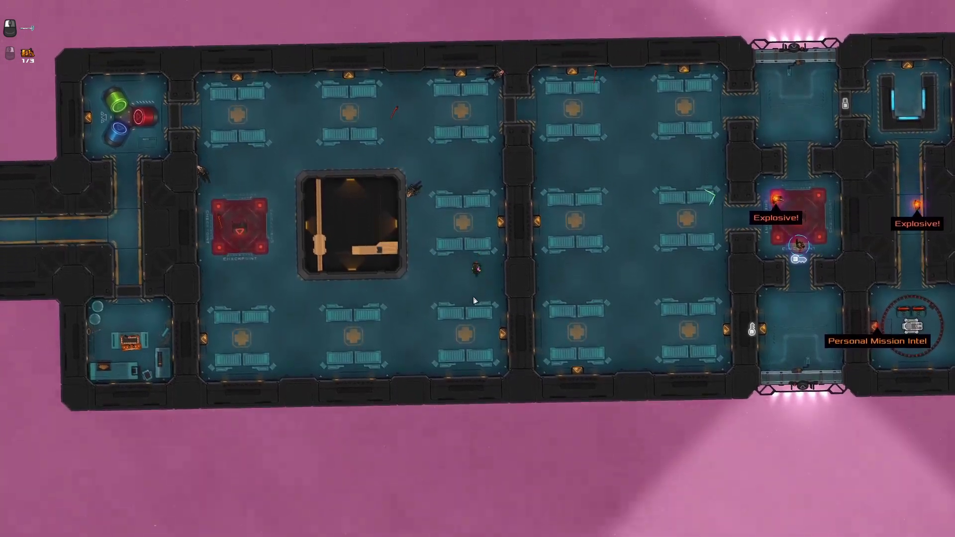
scroll(475, 300, up, 5)
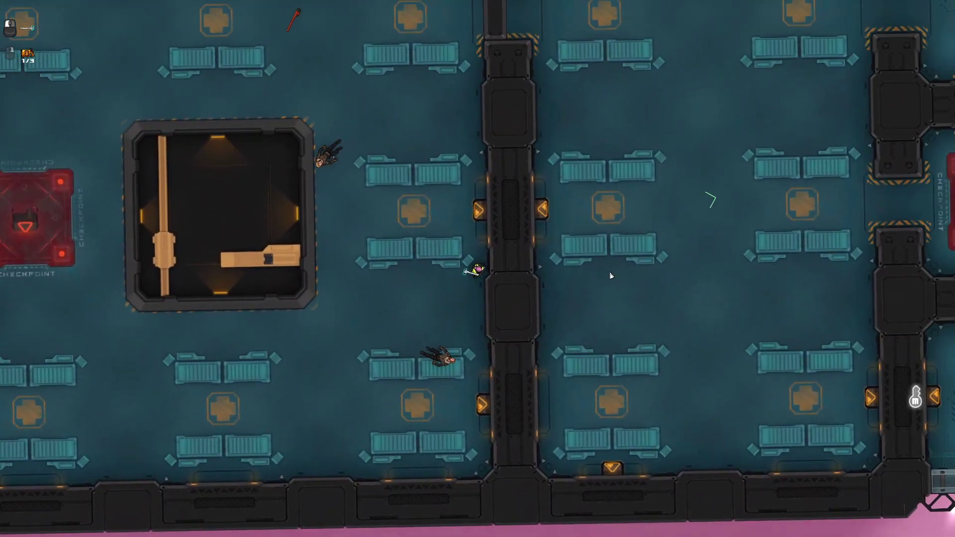
scroll(610, 276, down, 3)
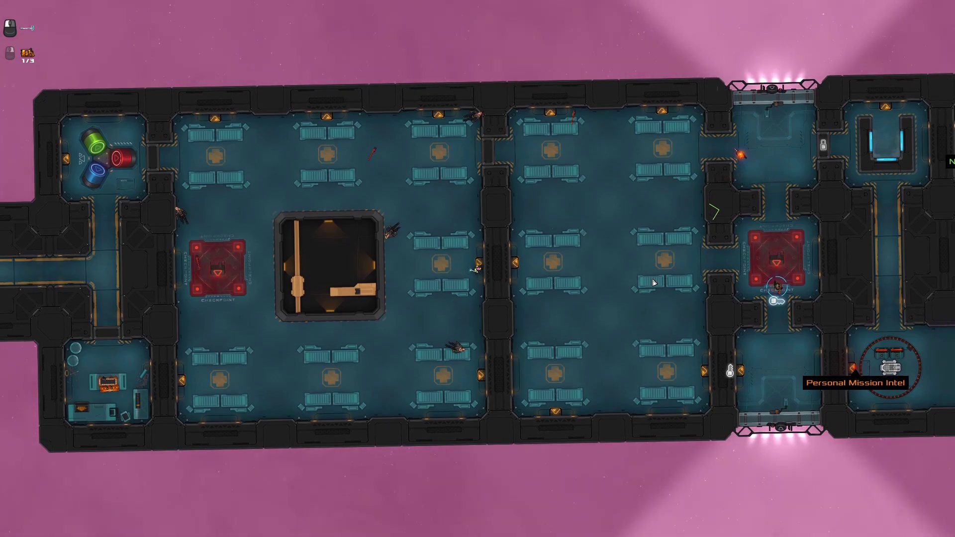
scroll(654, 282, up, 2)
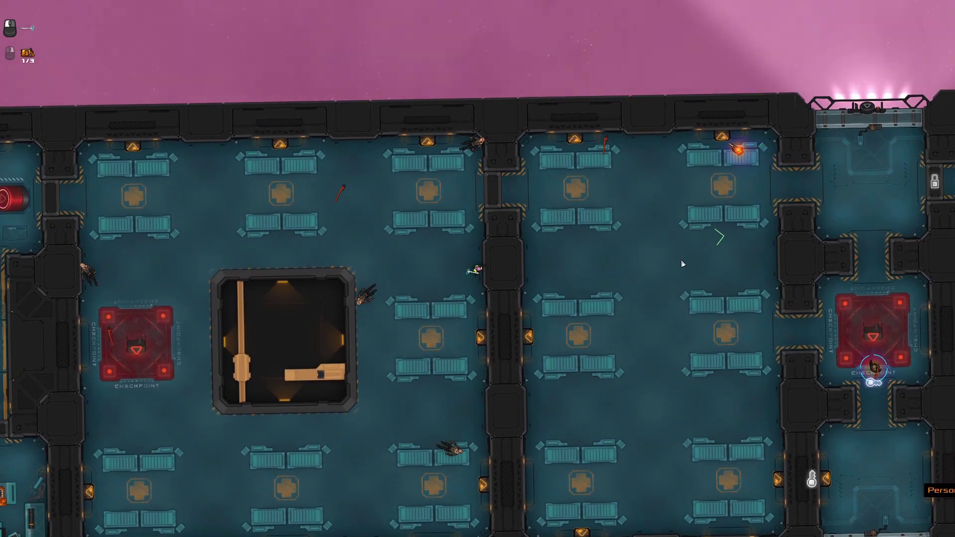
Walk right past the wall toward the checkpoint, pausing beside the next guard.
key(d)
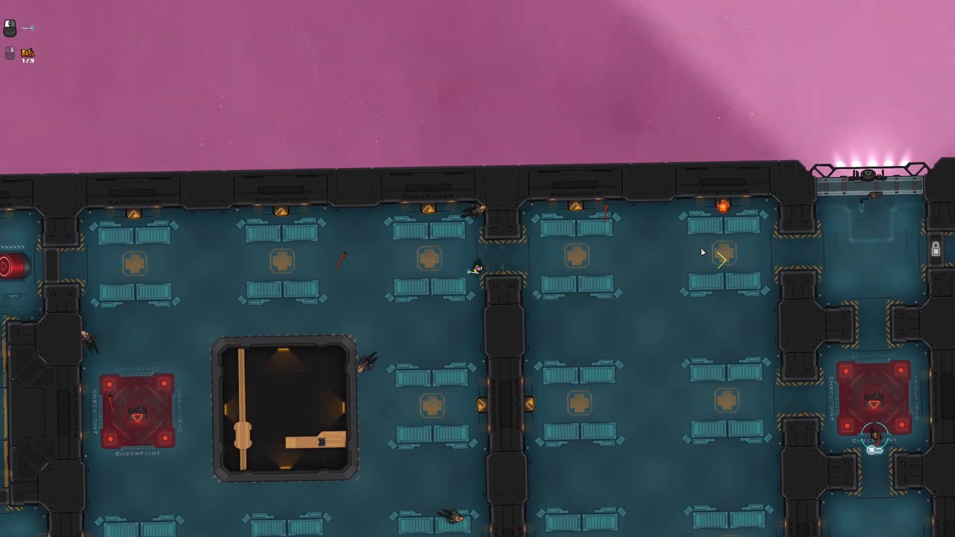
key(space)
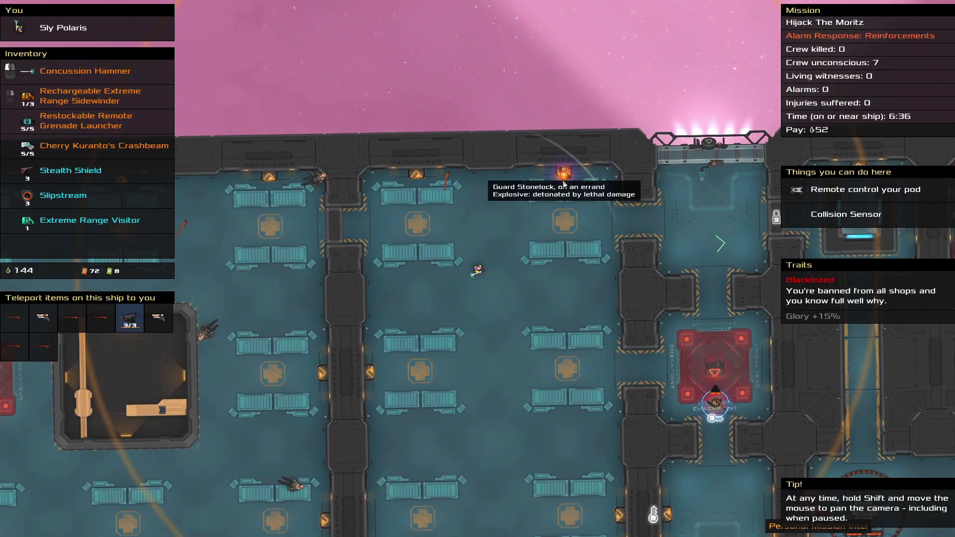
key(space)
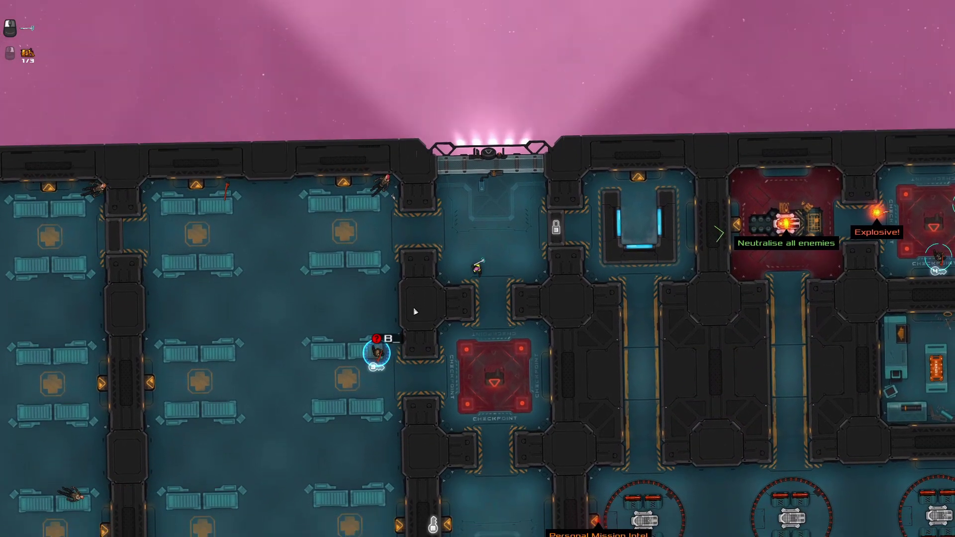
key(space)
key(space)
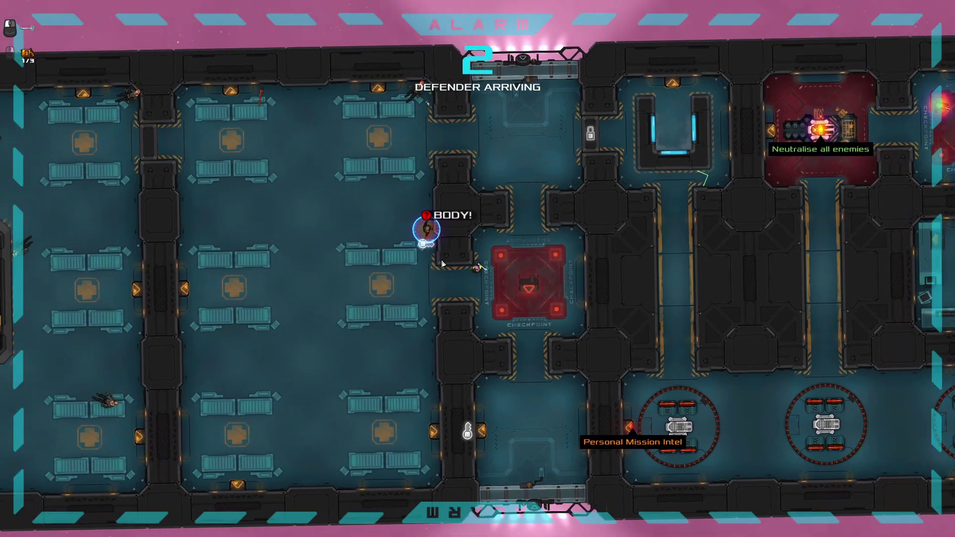
Edge past the checkpoint toward the left rooms in paused bursts as the alarm counts down.
key(space)
key(space)
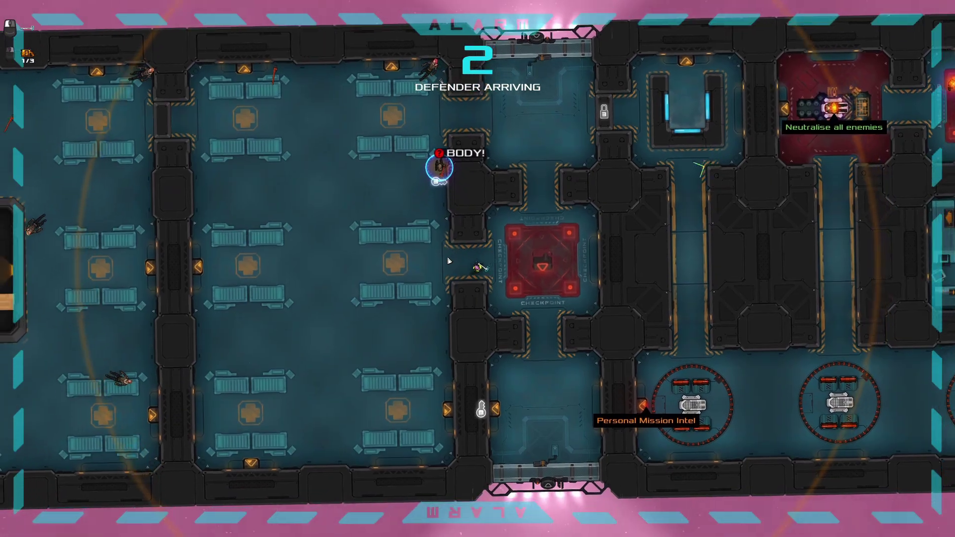
key(space)
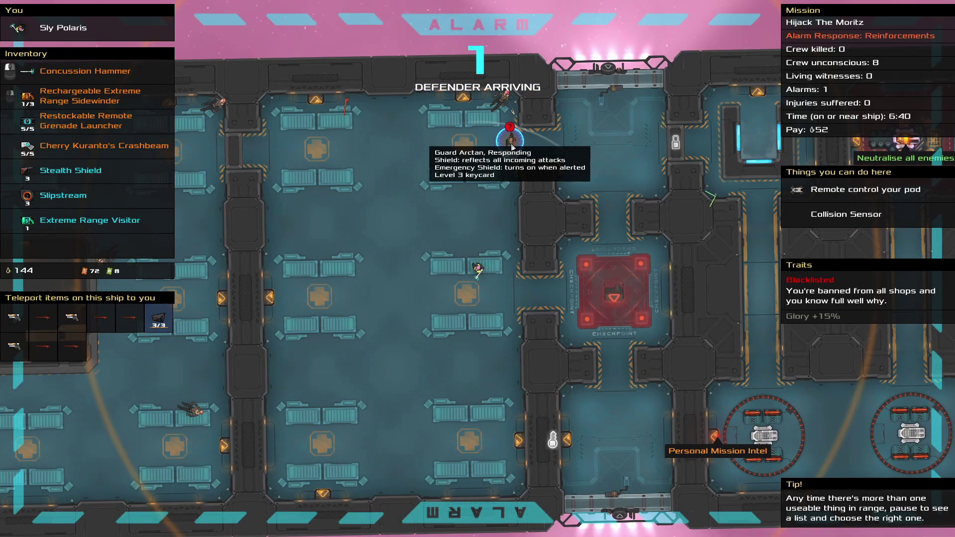
key(space)
key(space)
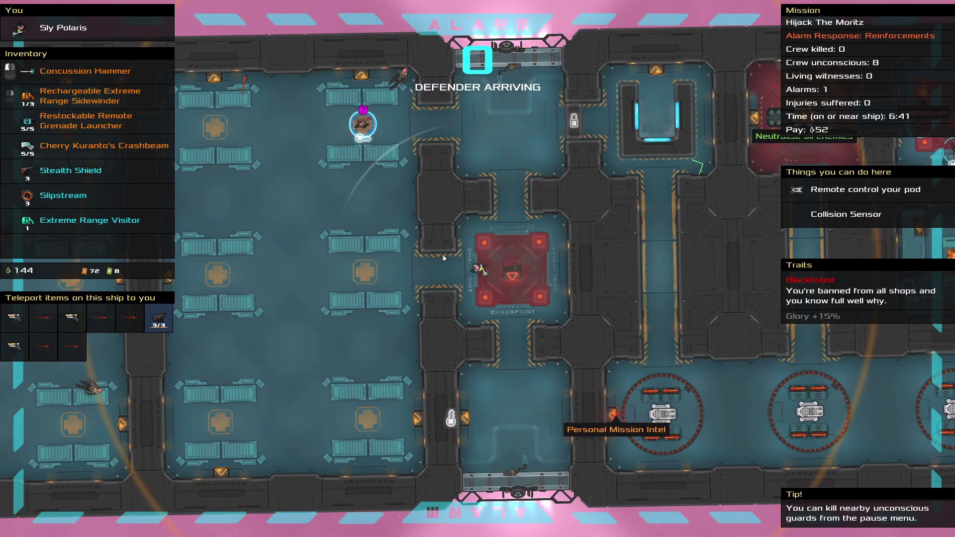
key(space)
key(space)
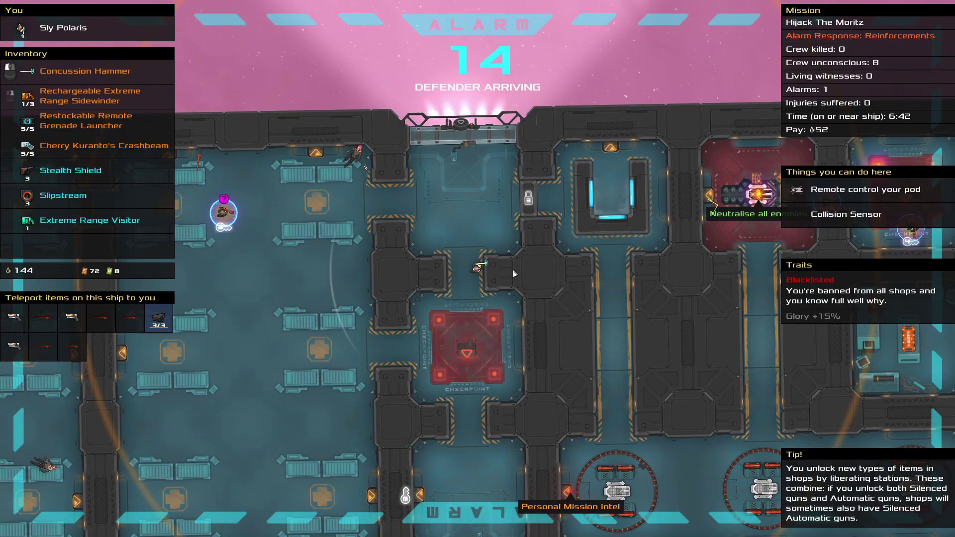
key(space)
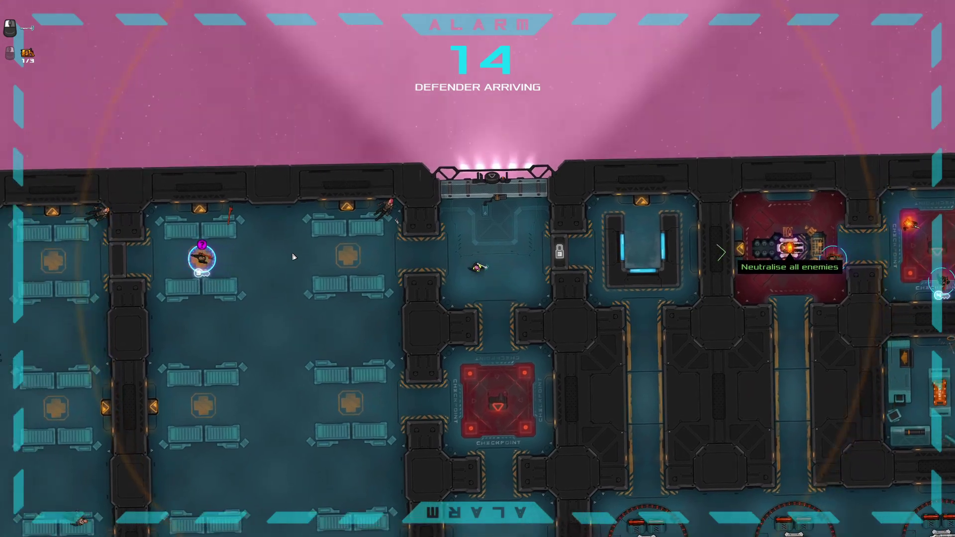
key(space)
key(space)
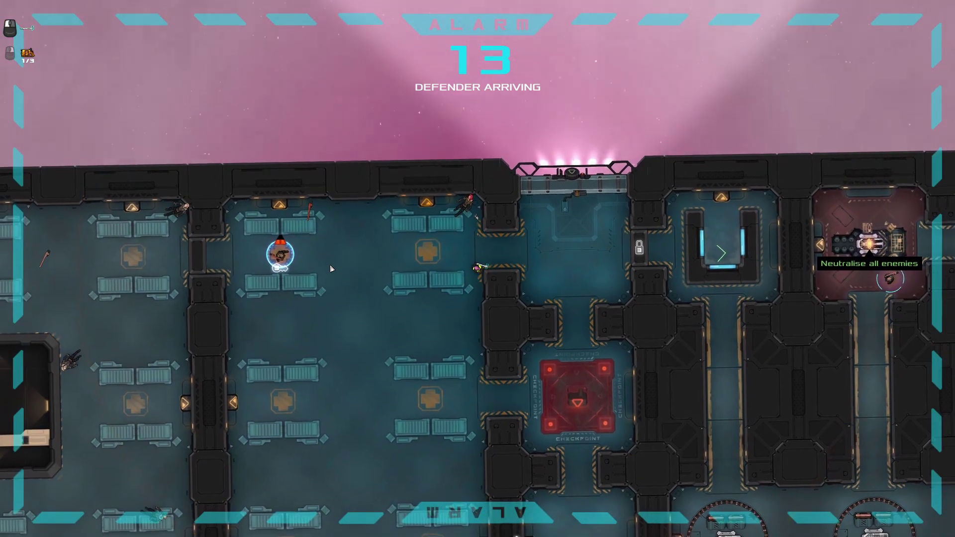
key(space)
key(space)
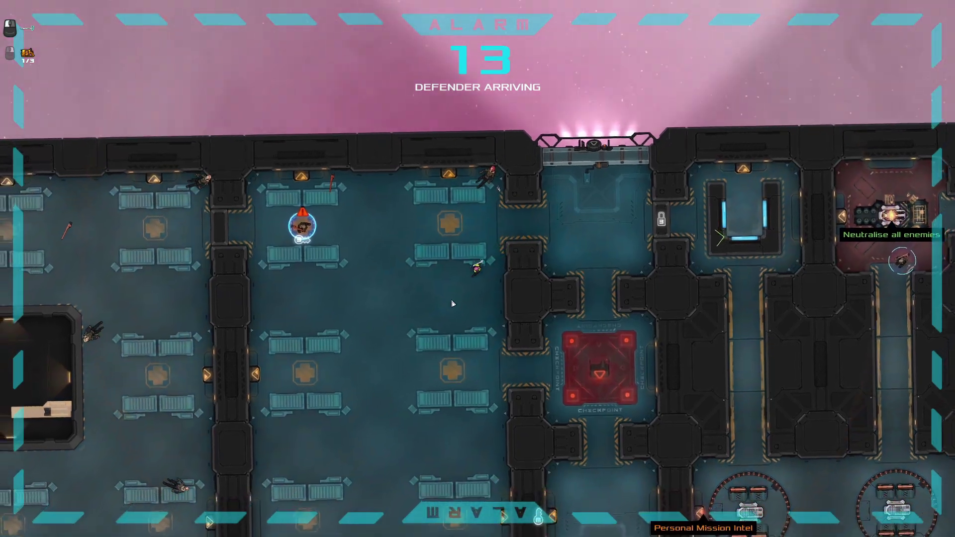
key(space)
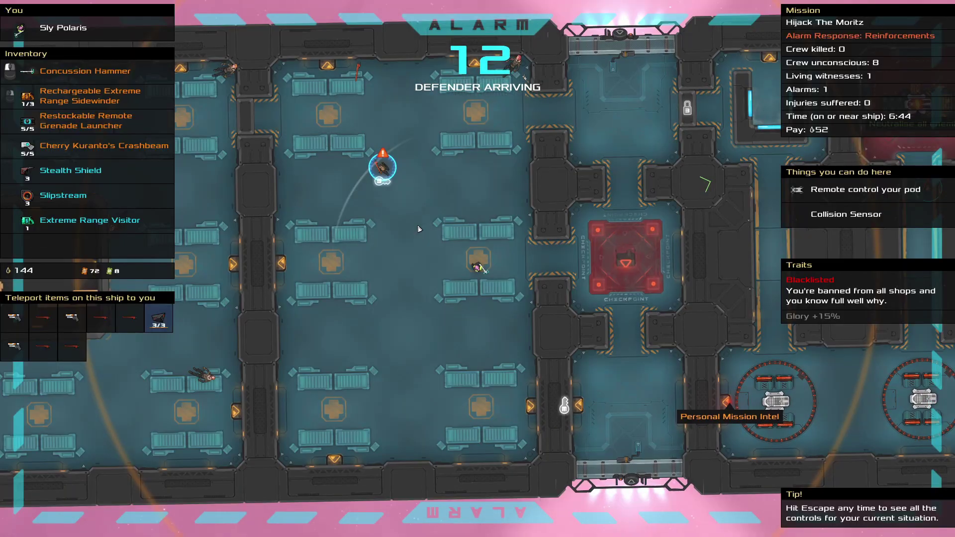
key(space)
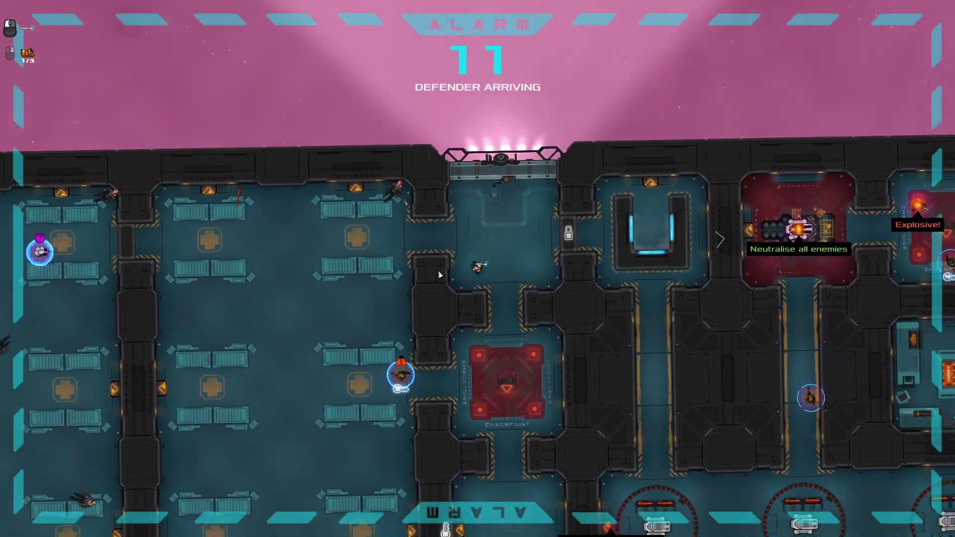
key(space)
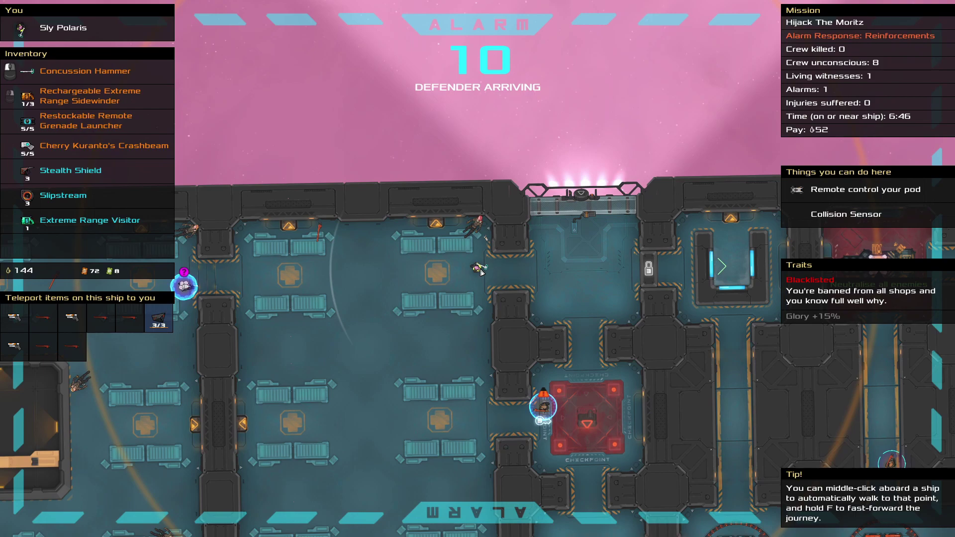
key(space)
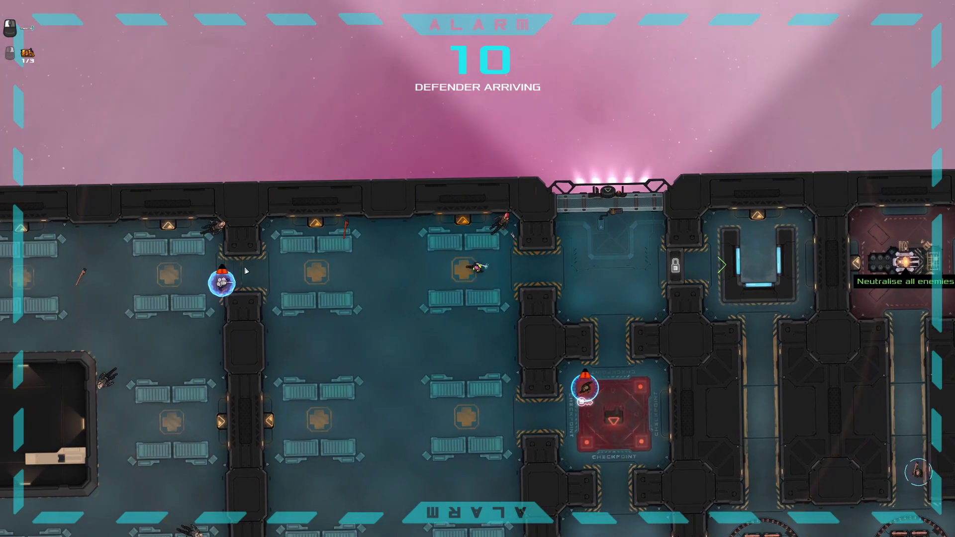
key(space)
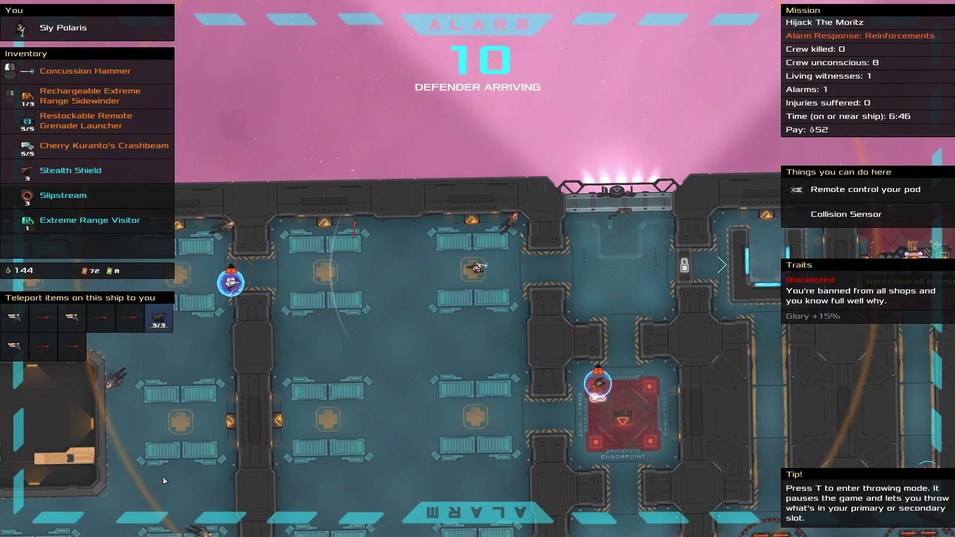
key(space)
Walk left and up the corridor to the pod airlock, pausing to check 'Return to pod'.
key(a)
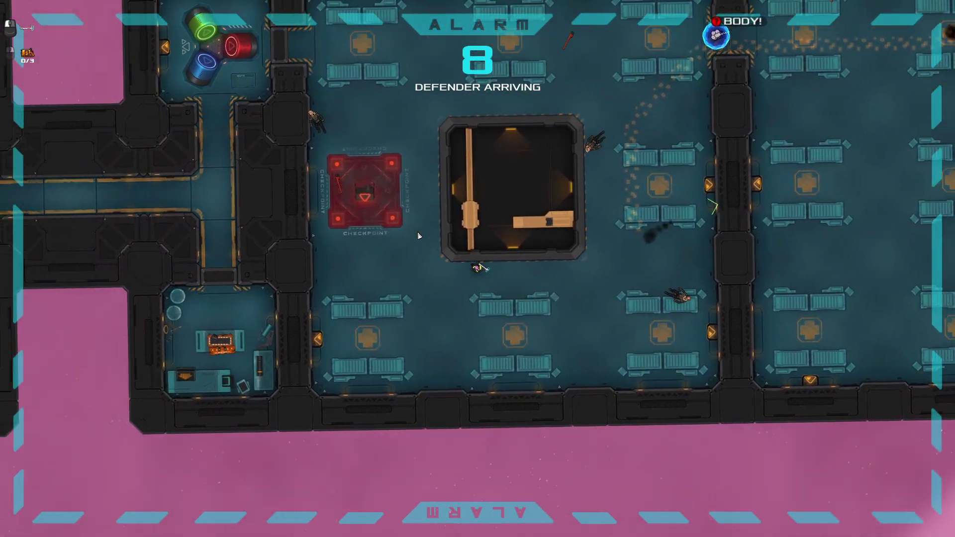
key(w)
key(a)
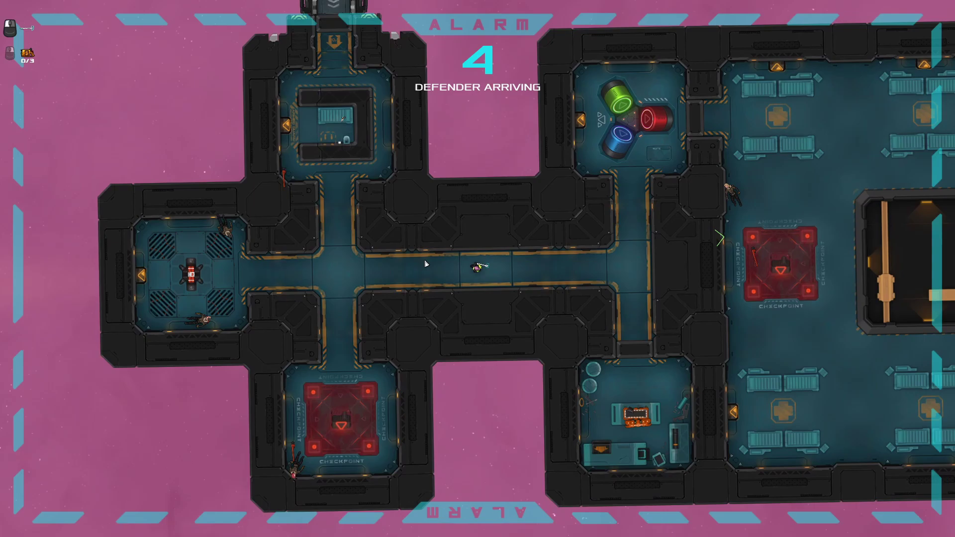
key(w)
key(w)
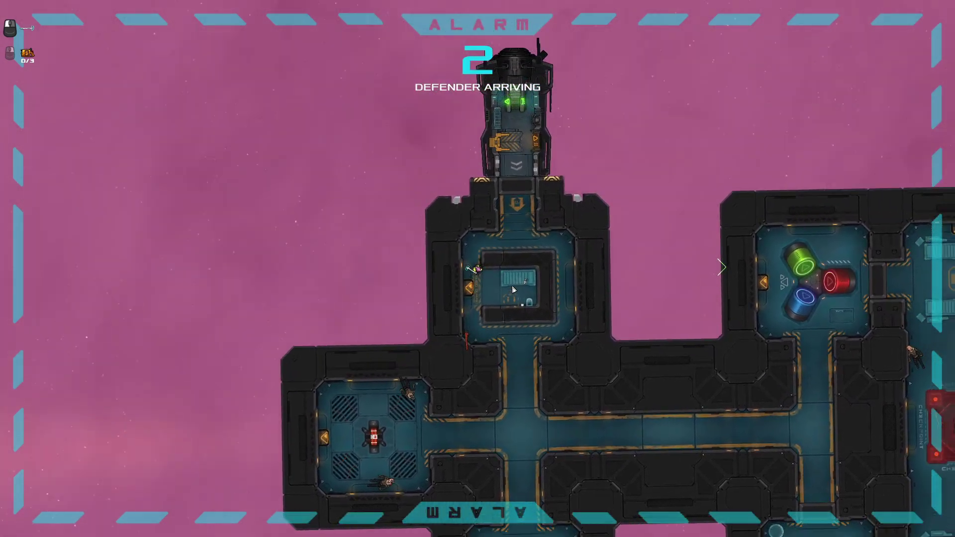
key(space)
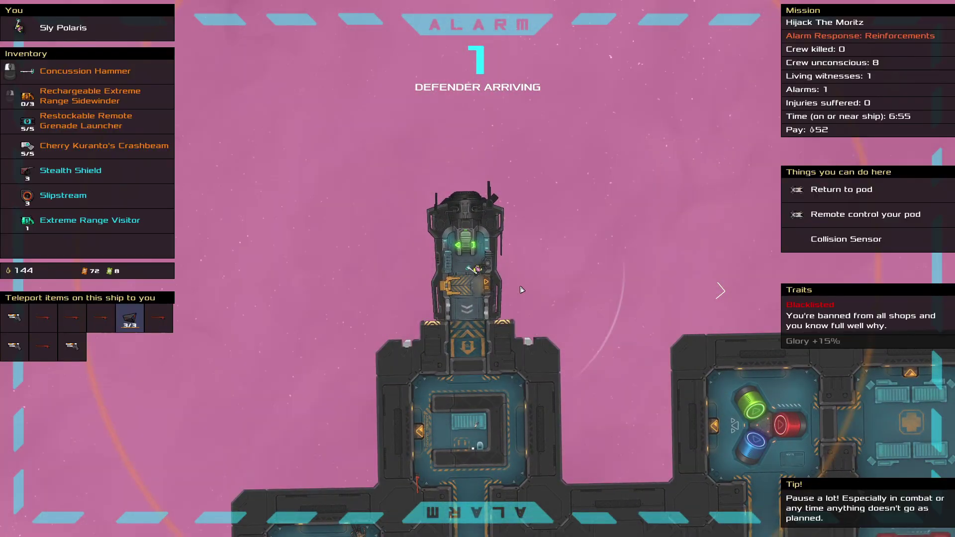
scroll(522, 292, down, 3)
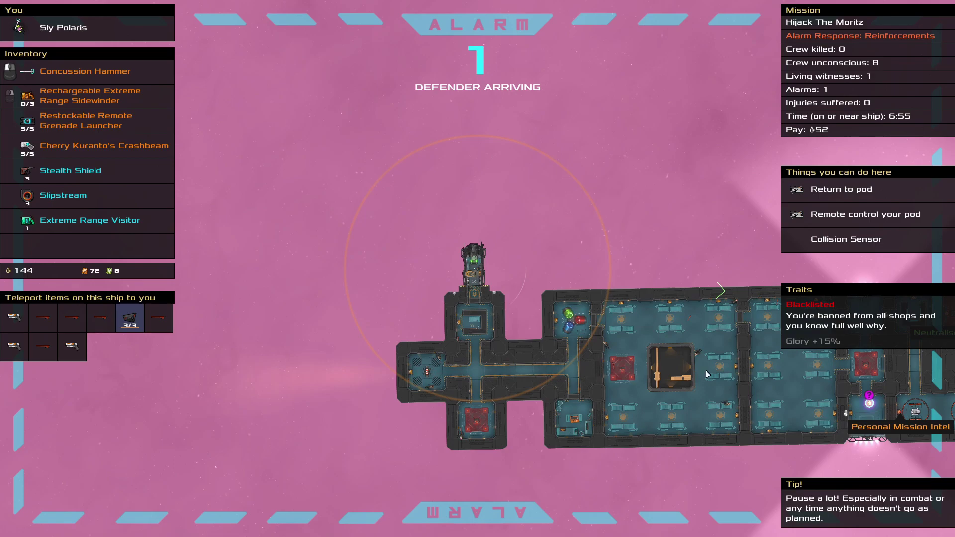
key(space)
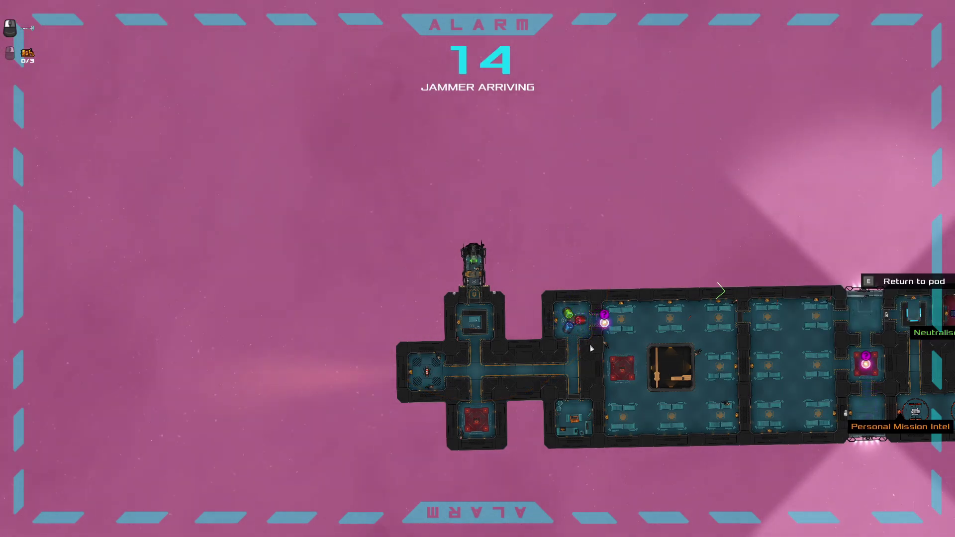
scroll(594, 349, up, 1)
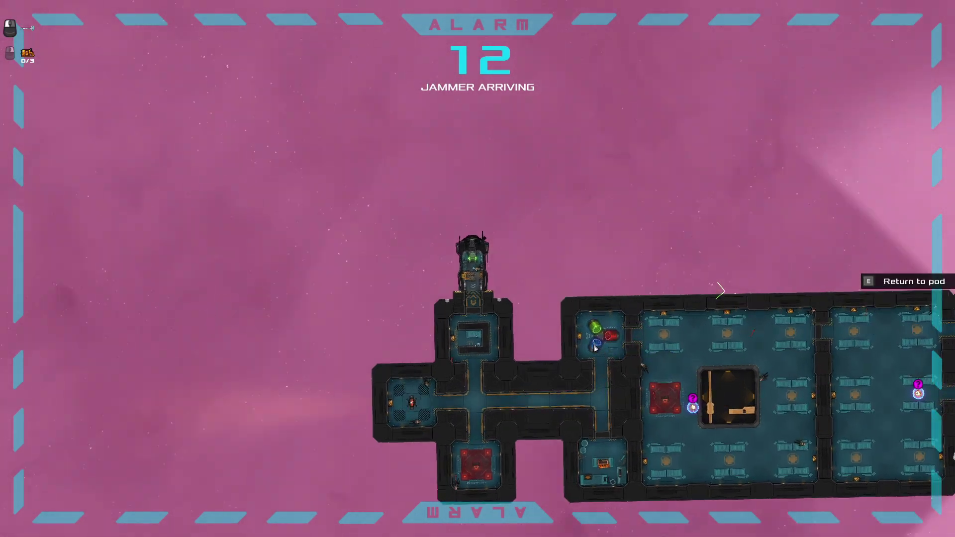
scroll(672, 354, down, 2)
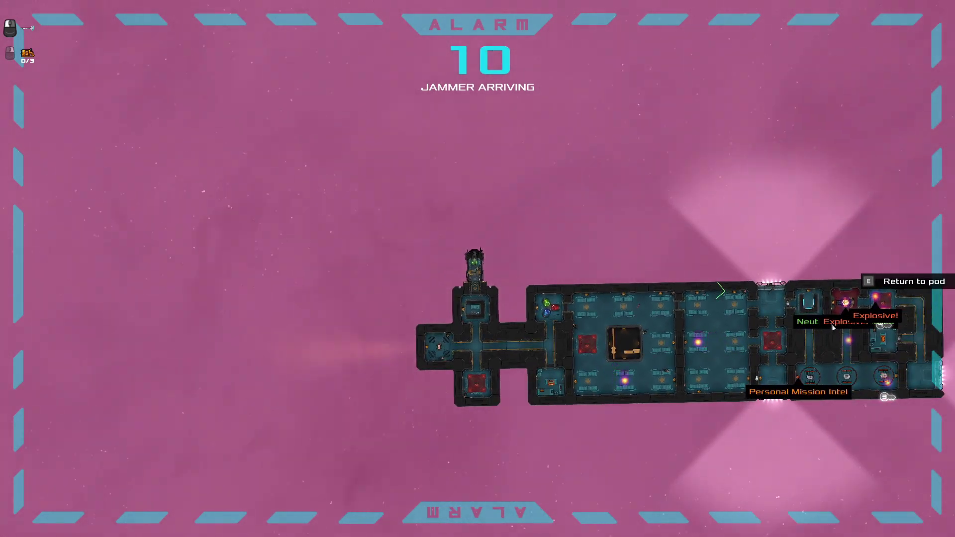
scroll(477, 309, up, 2)
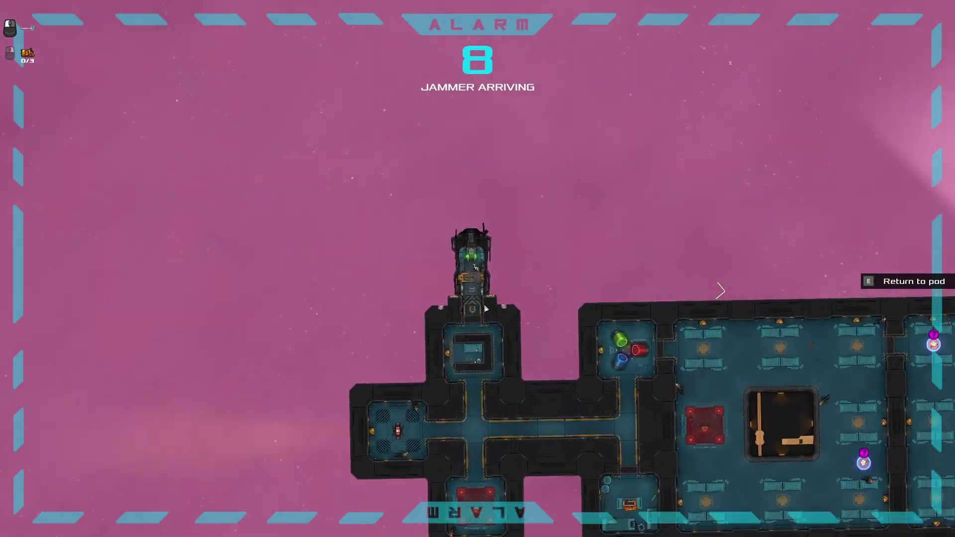
scroll(486, 309, up, 1)
scroll(523, 313, down, 1)
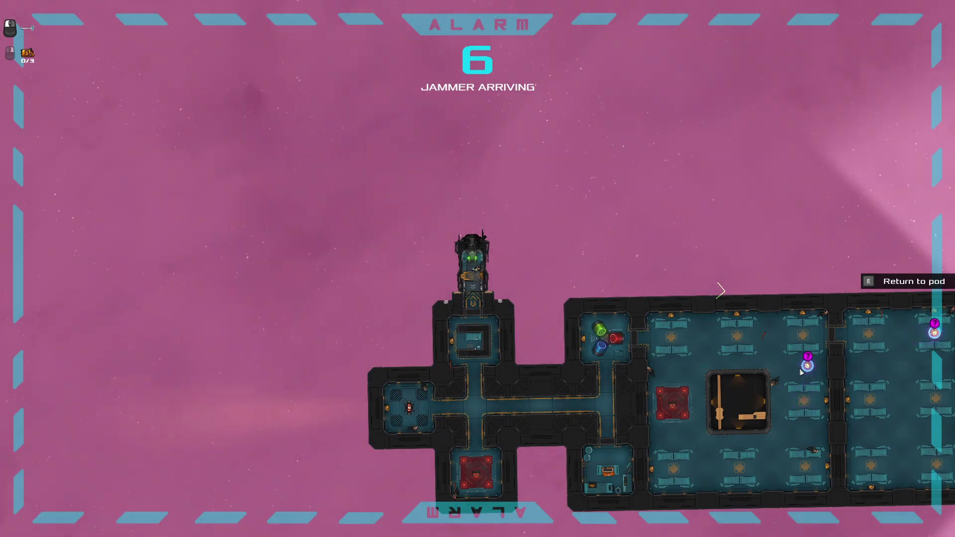
scroll(720, 292, down, 2)
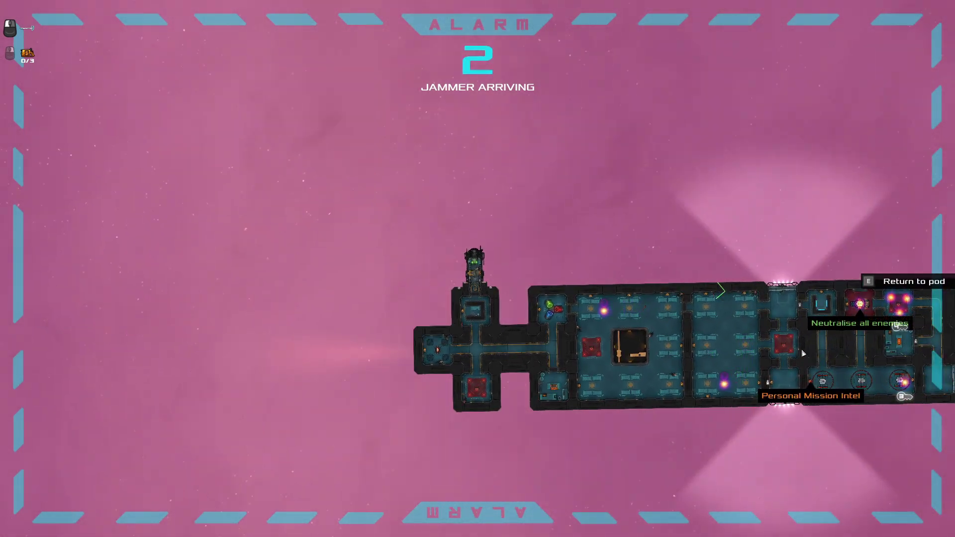
scroll(720, 291, up, 2)
scroll(721, 291, up, 1)
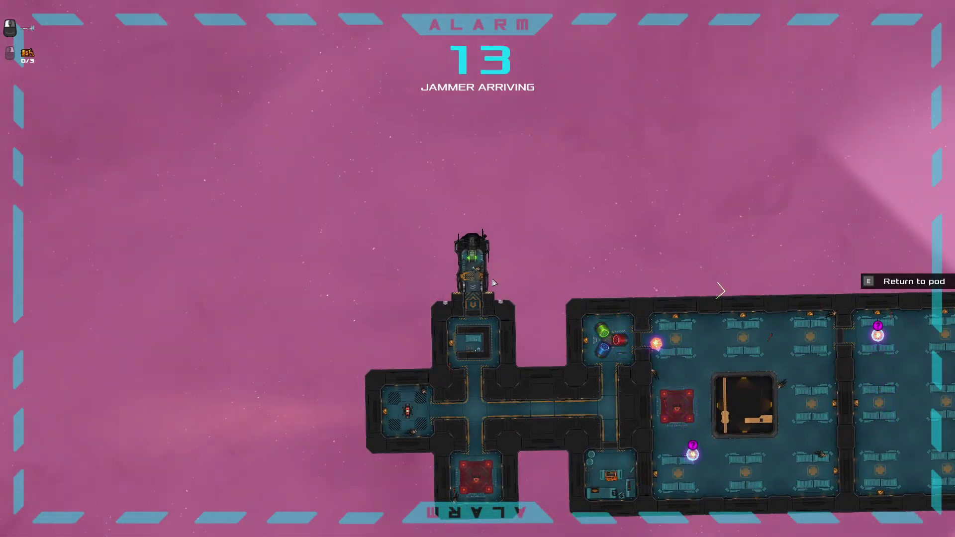
Board the pod and detach from the Moritz, still marked as the Hijack target.
key(e)
scroll(713, 334, down, 3)
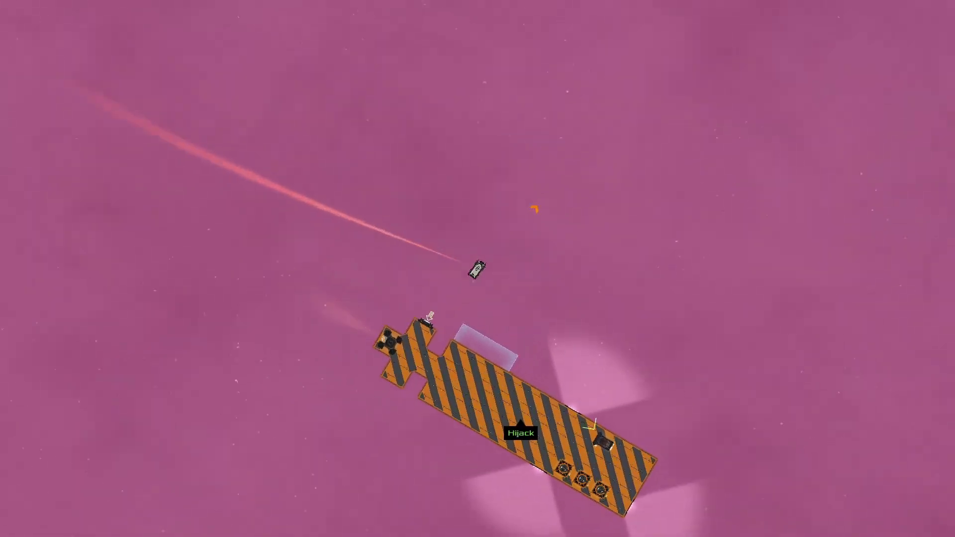
scroll(478, 269, down, 5)
scroll(479, 268, down, 5)
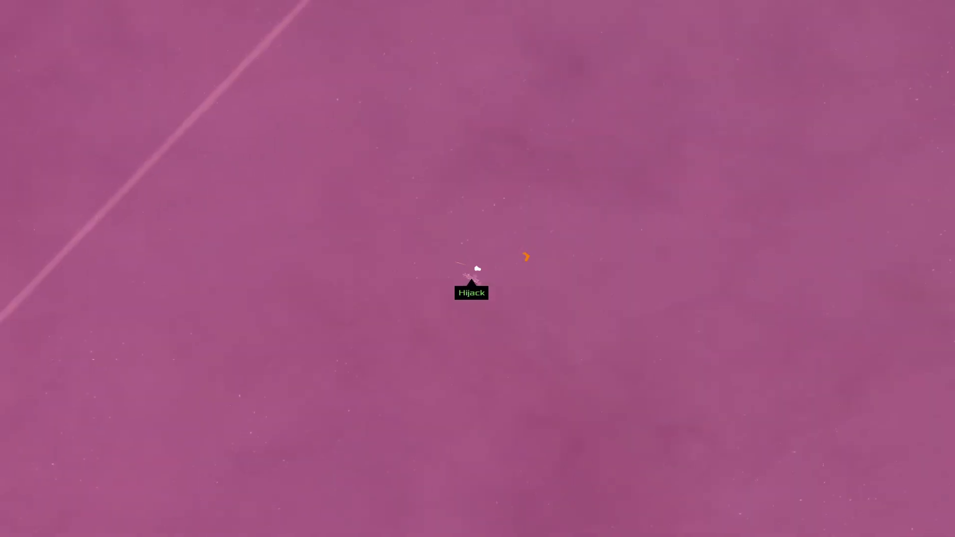
scroll(532, 221, up, 5)
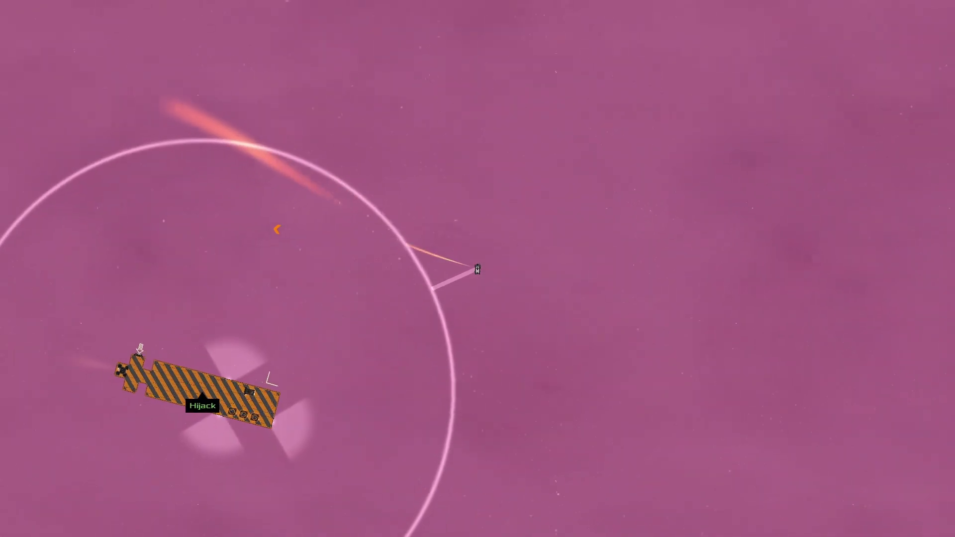
scroll(370, 301, up, 2)
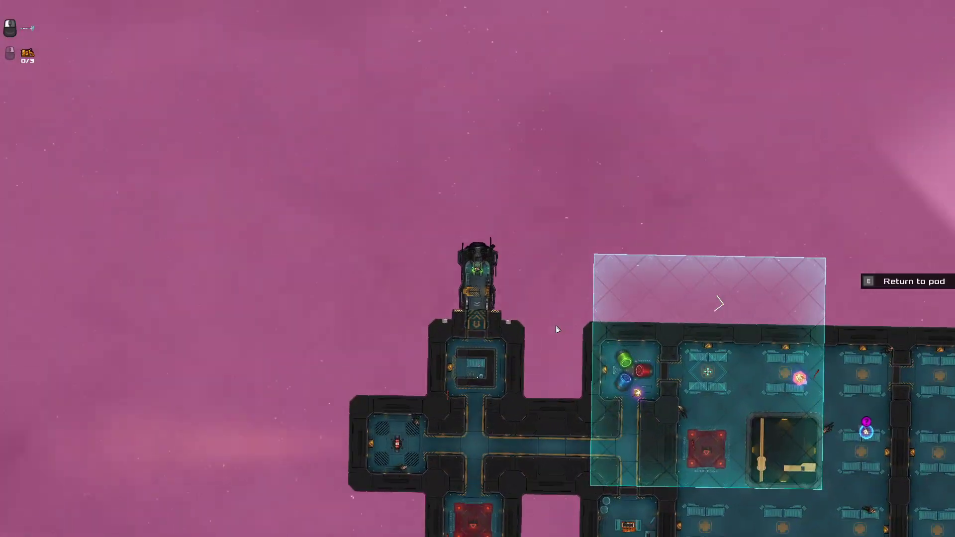
scroll(535, 307, down, 2)
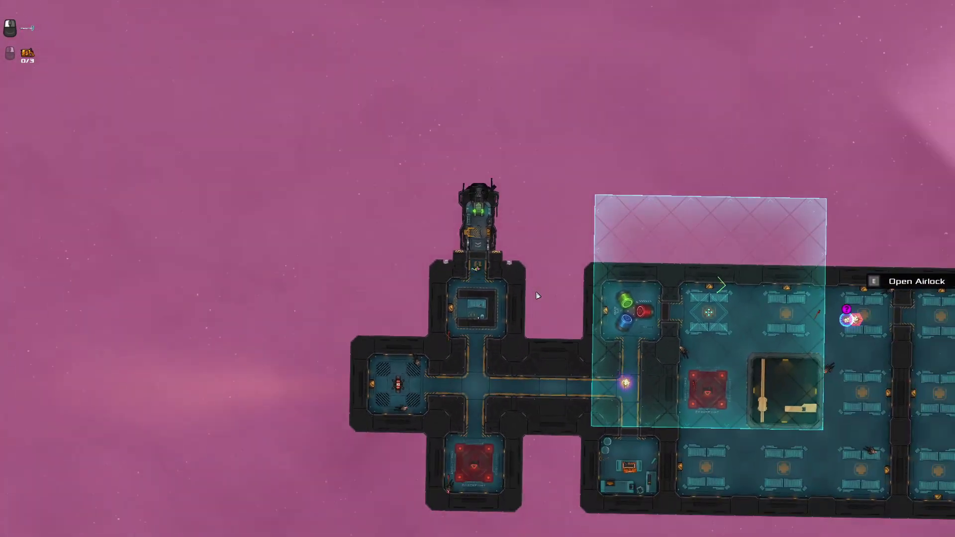
scroll(603, 331, up, 1)
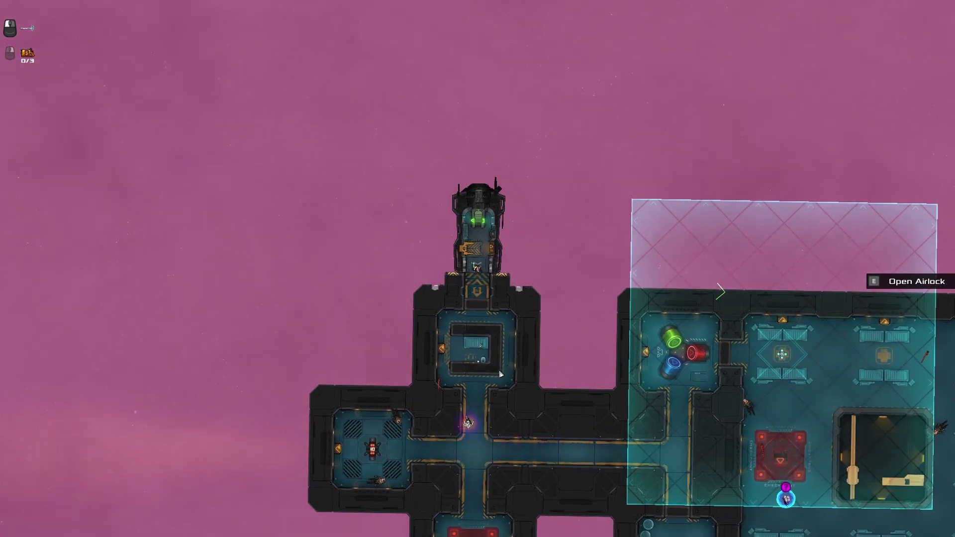
scroll(484, 343, up, 1)
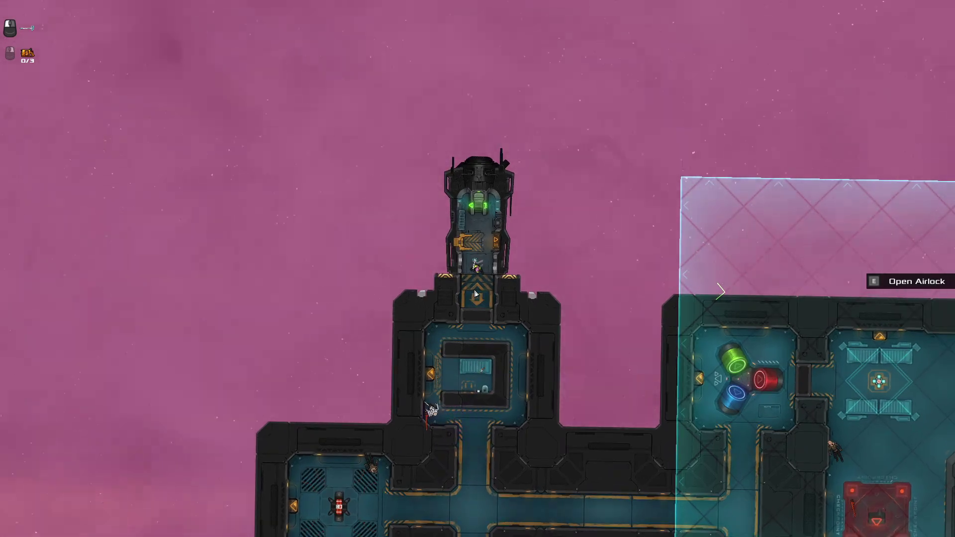
Reenter the Moritz through the airlock, check the inventory, and walk down the corridor.
key(e)
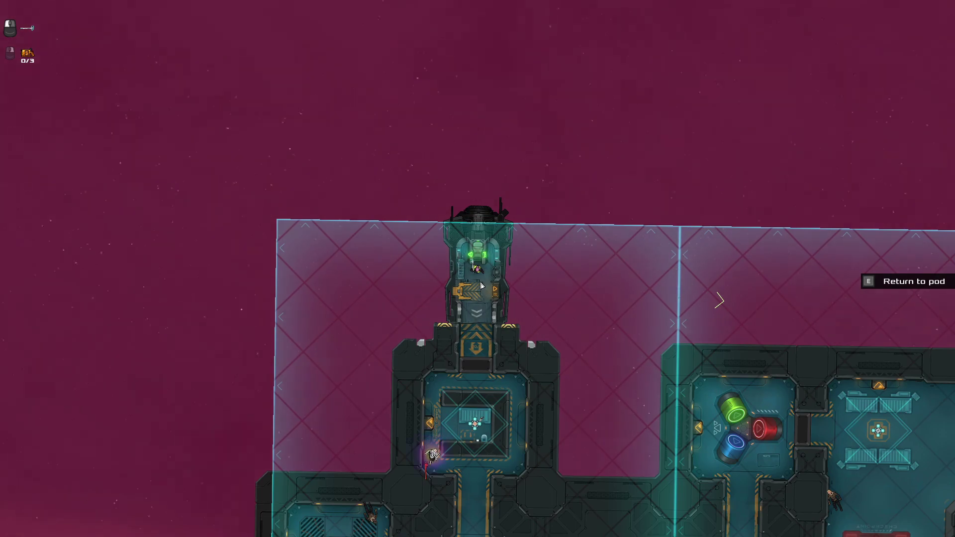
key(space)
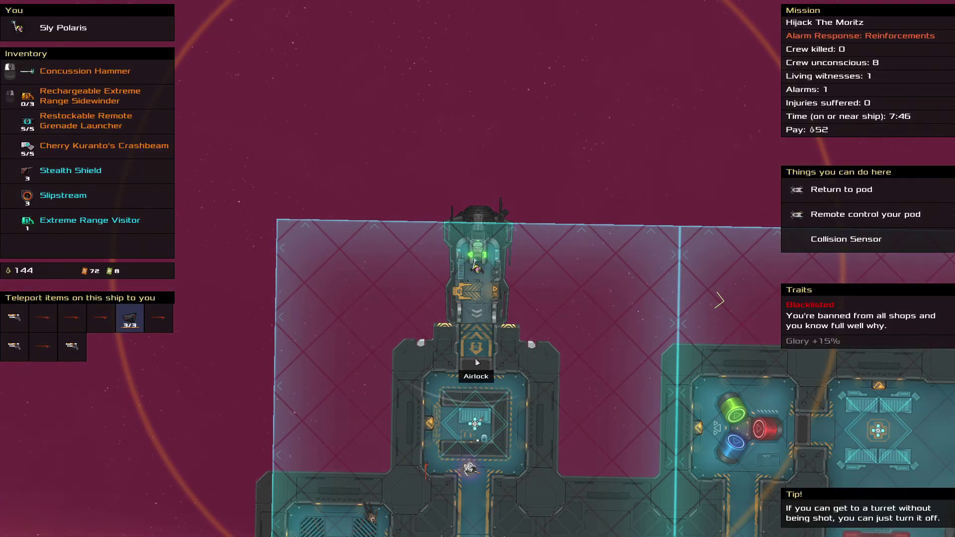
key(space)
key(s)
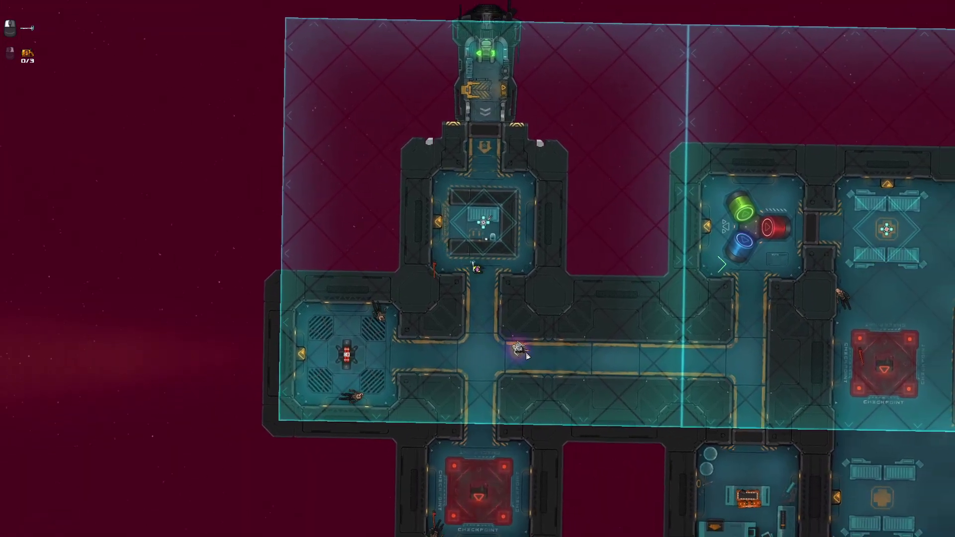
Pause to inspect the nearby guard and the Jammer Gardener while walking the corridor.
key(space)
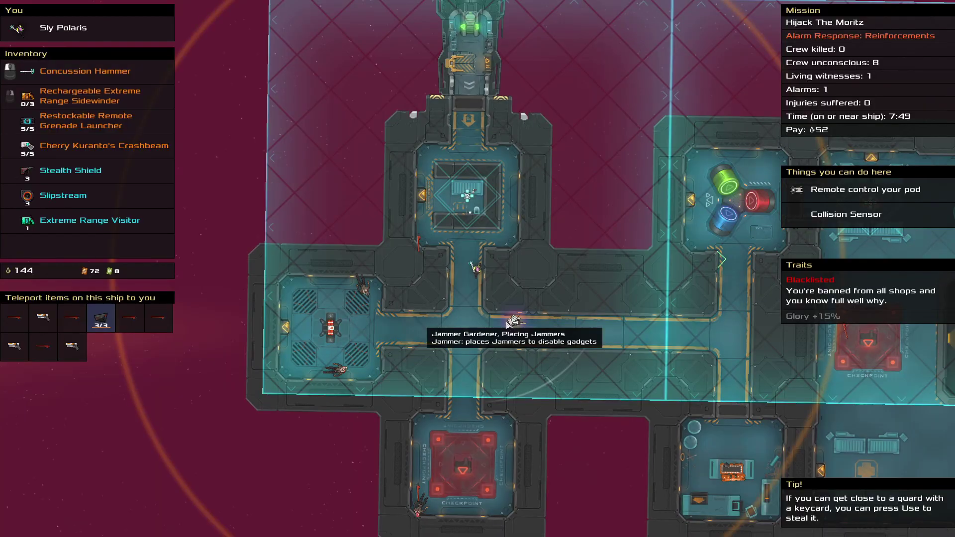
key(space)
key(space)
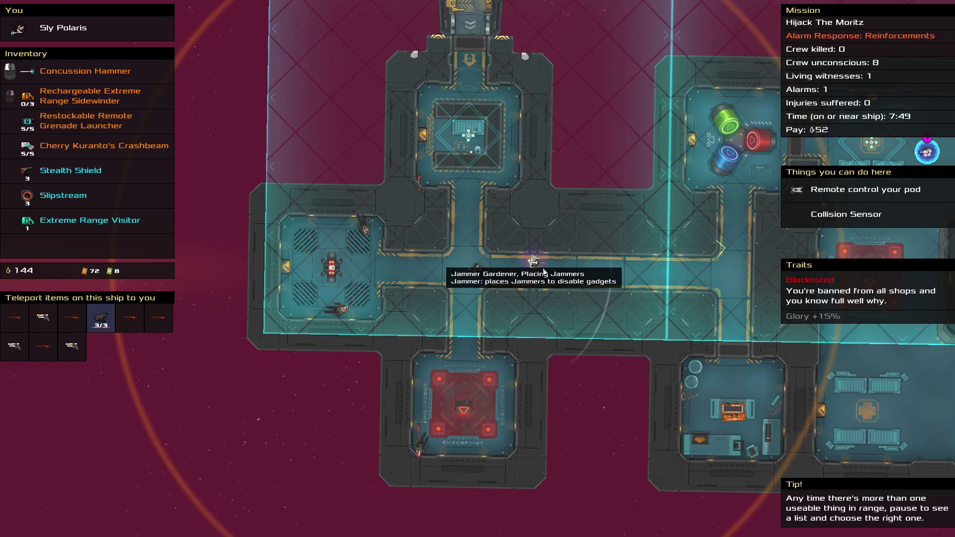
key(space)
key(space)
key(space)
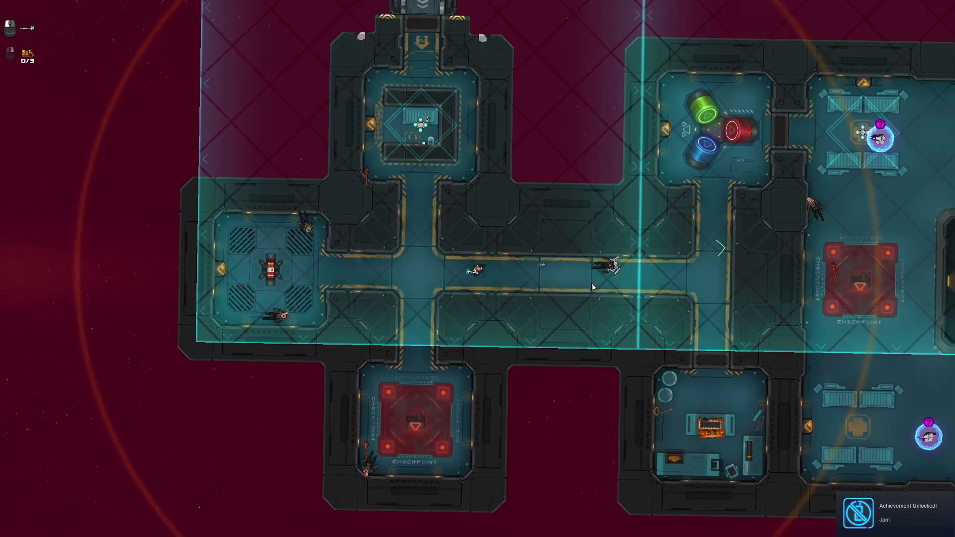
key(space)
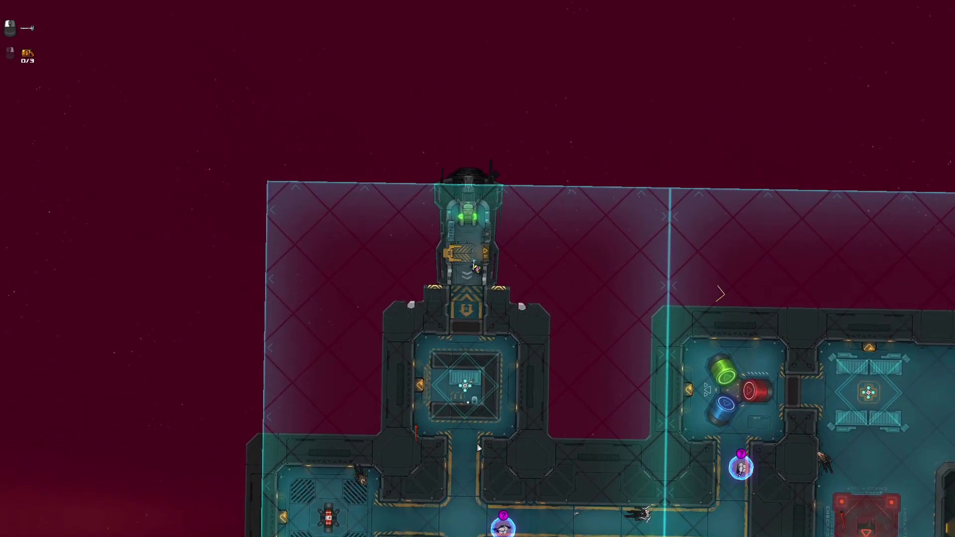
scroll(720, 294, down, 1)
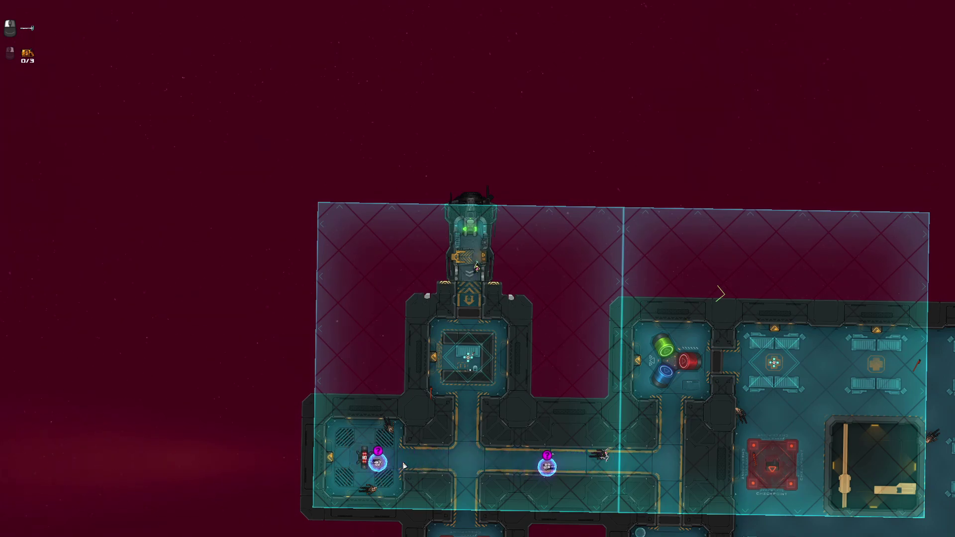
Pause to review inventory and mission status while heading into the first seating hall.
key(space)
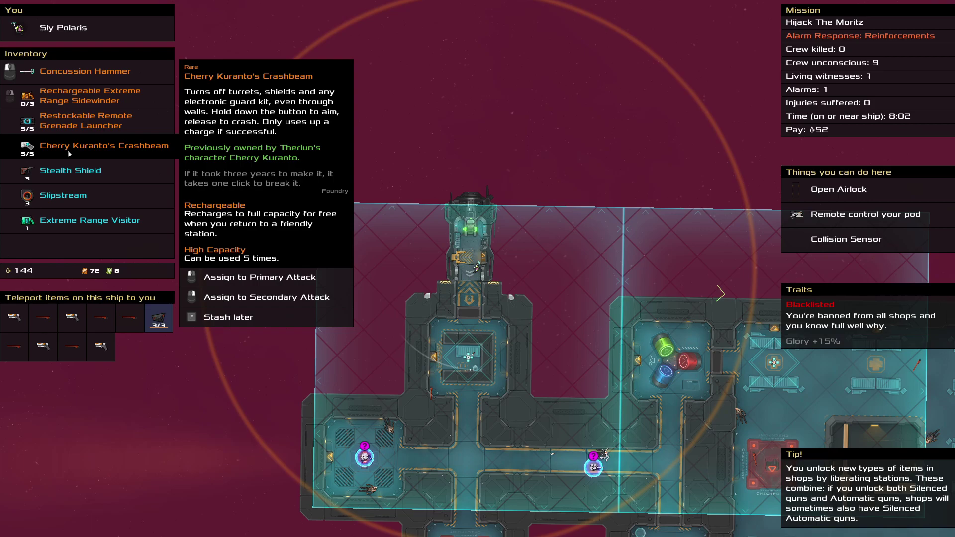
key(space)
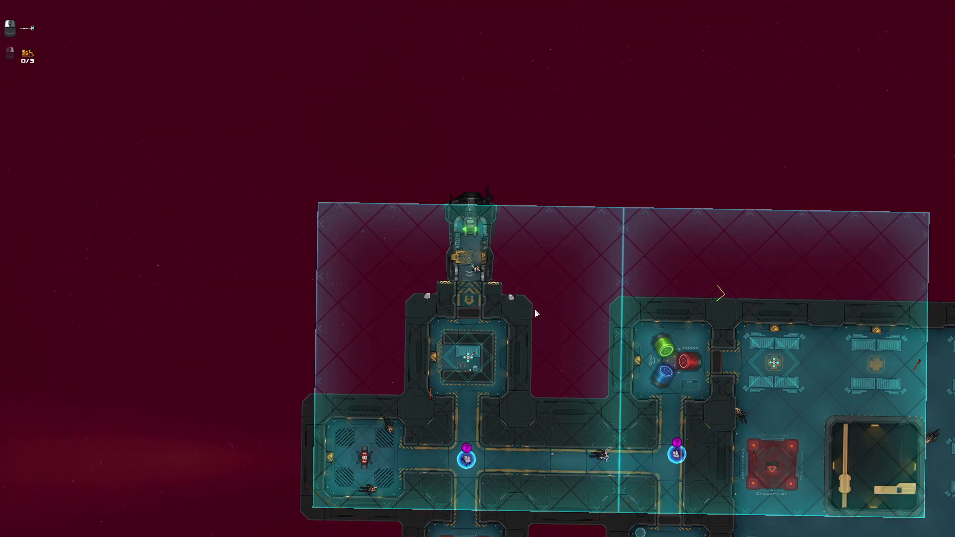
scroll(536, 314, down, 1)
scroll(536, 314, down, 1)
scroll(453, 338, up, 2)
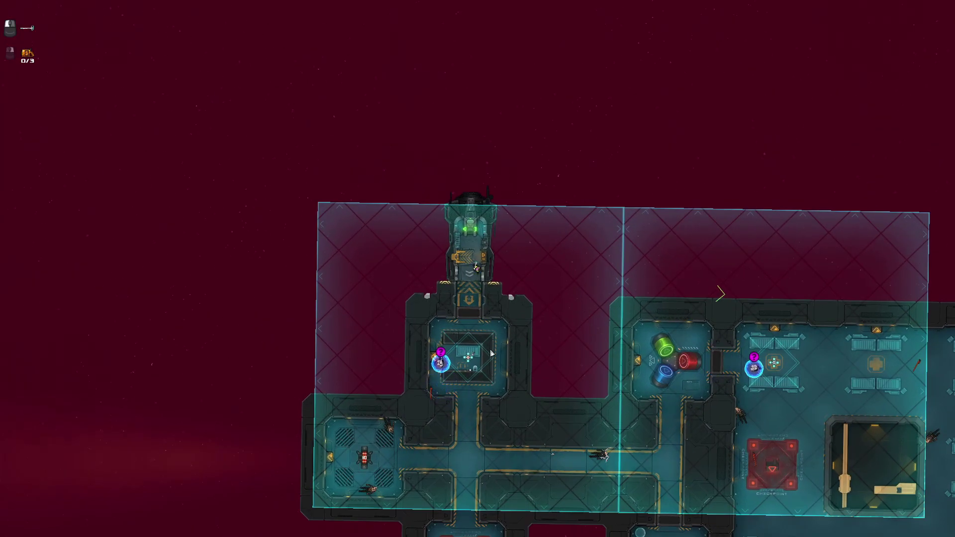
scroll(493, 354, up, 1)
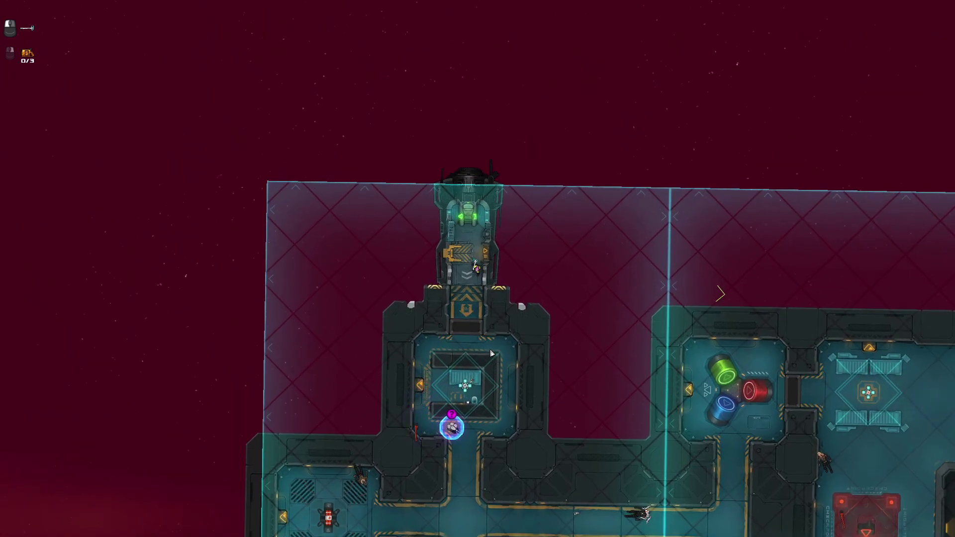
scroll(489, 355, down, 1)
key(space)
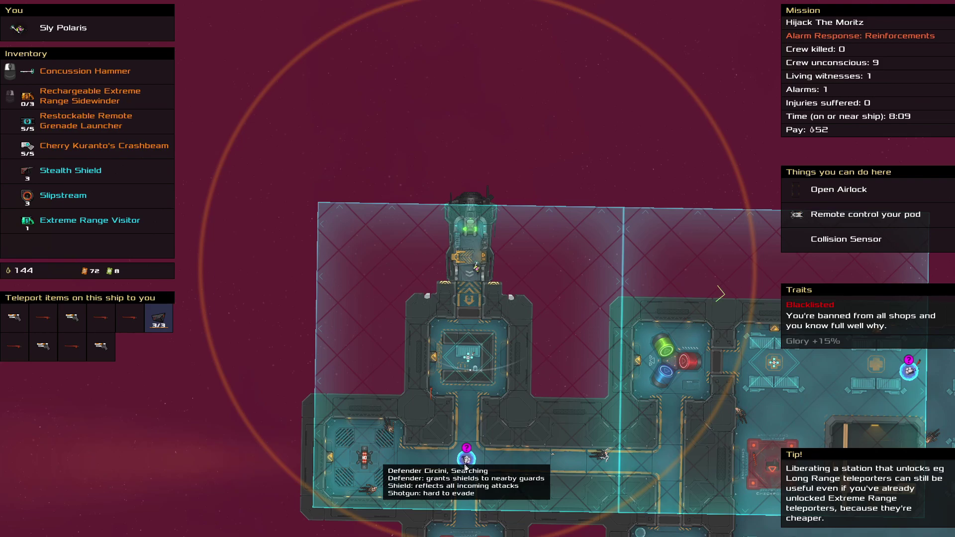
key(space)
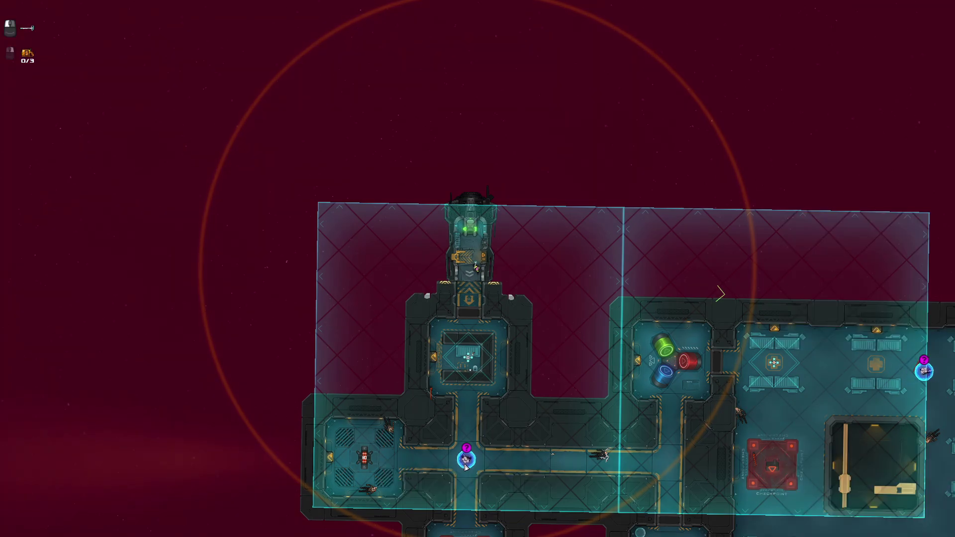
scroll(540, 407, down, 2)
scroll(540, 407, up, 1)
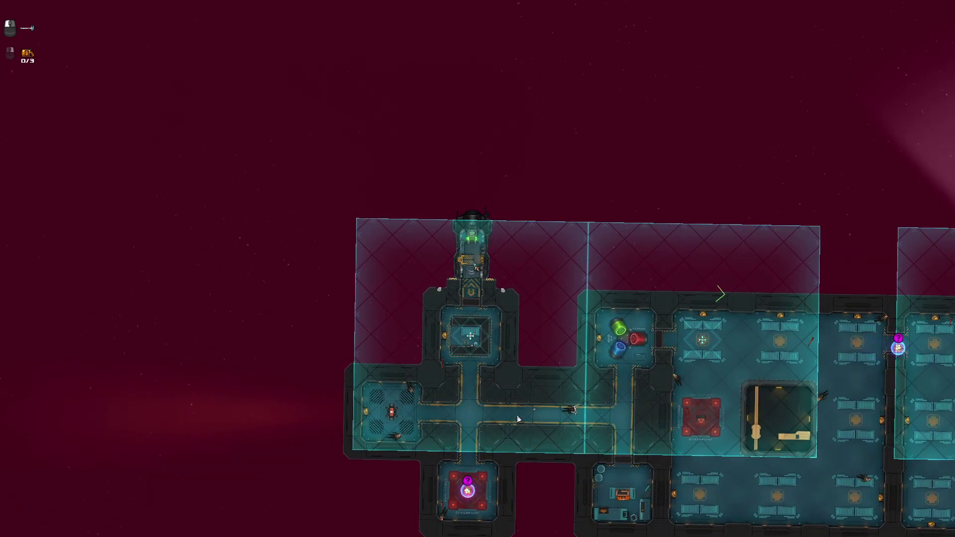
scroll(494, 436, up, 1)
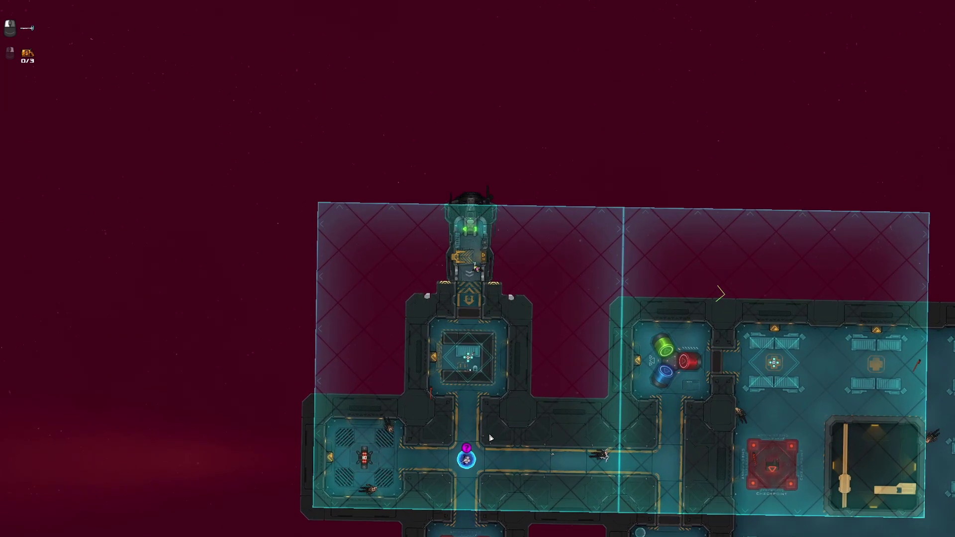
scroll(525, 453, down, 1)
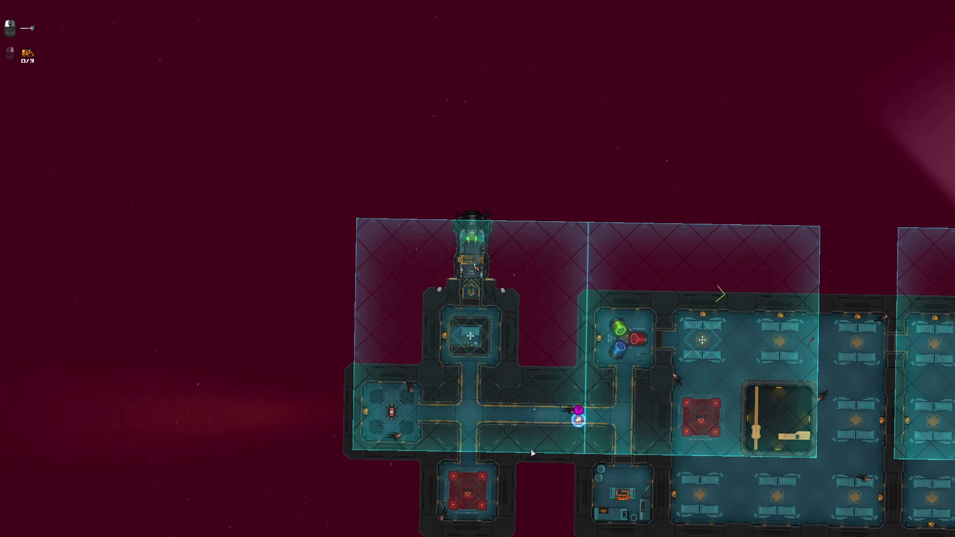
scroll(556, 430, down, 1)
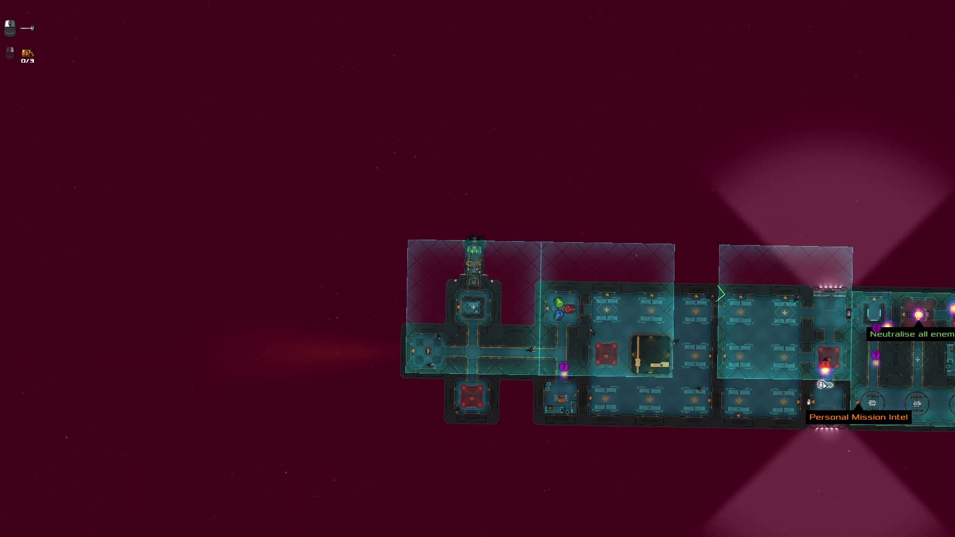
scroll(720, 294, up, 3)
scroll(720, 293, down, 2)
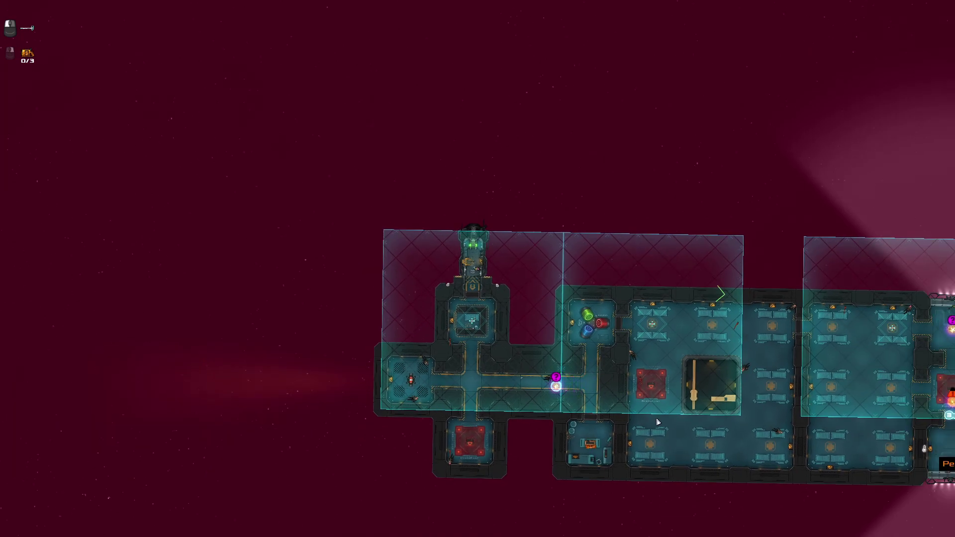
scroll(465, 374, up, 2)
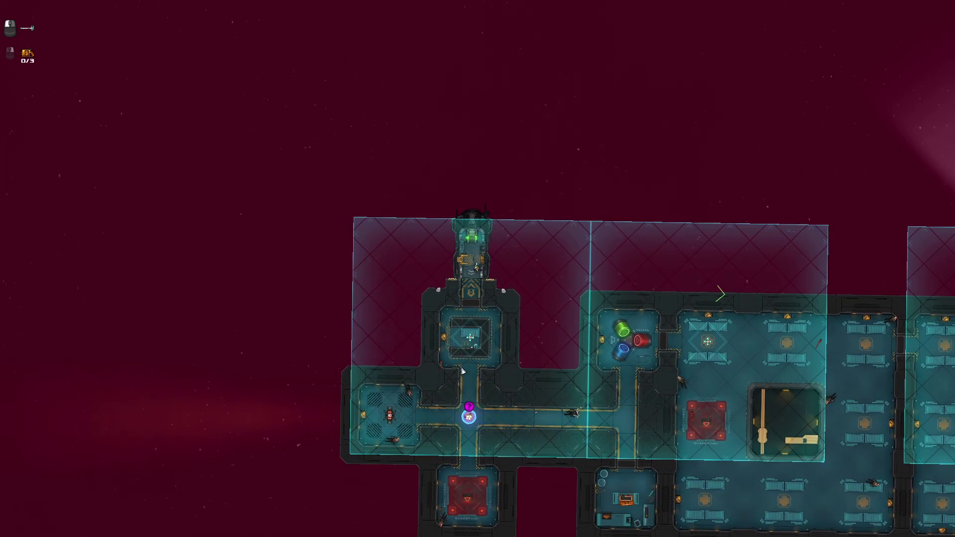
scroll(424, 364, up, 2)
scroll(446, 346, up, 3)
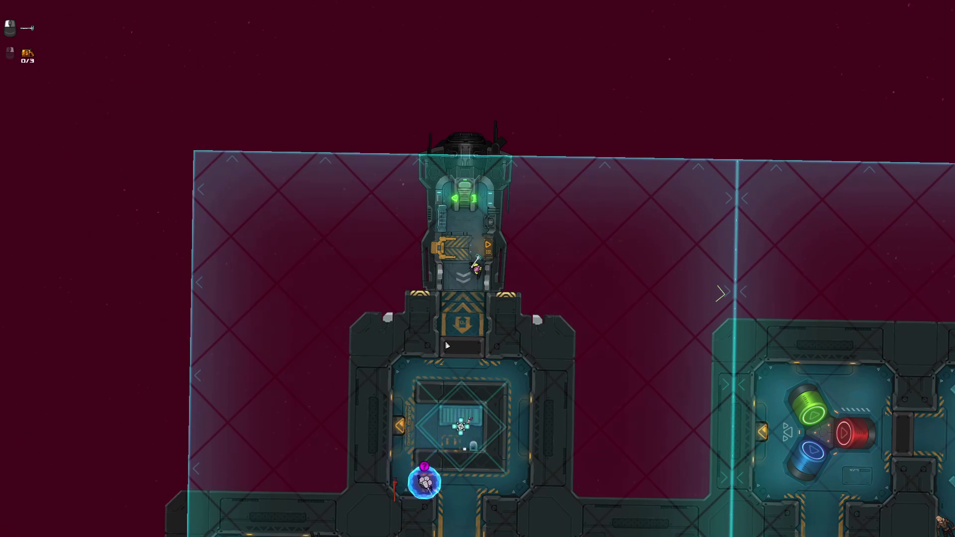
scroll(446, 346, down, 5)
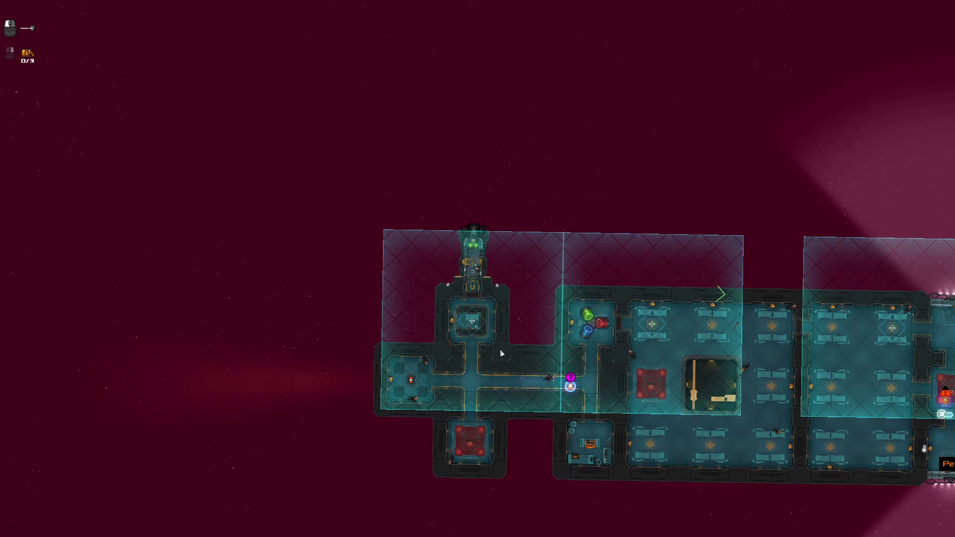
scroll(575, 377, up, 1)
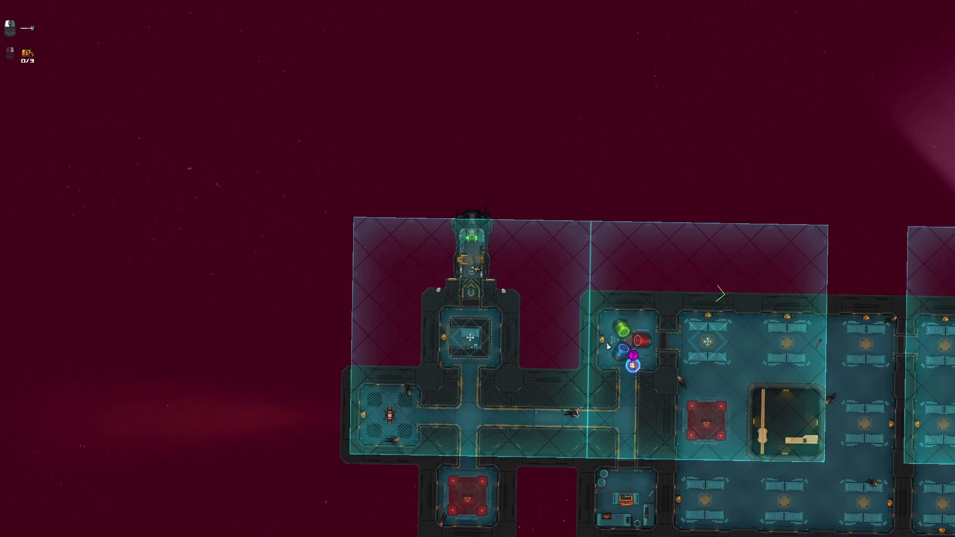
scroll(707, 359, down, 1)
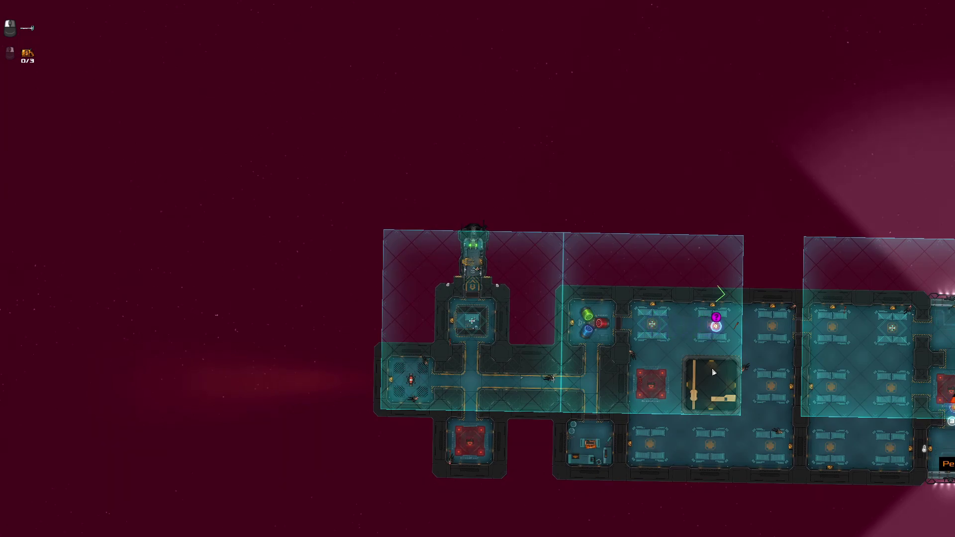
scroll(861, 455, down, 1)
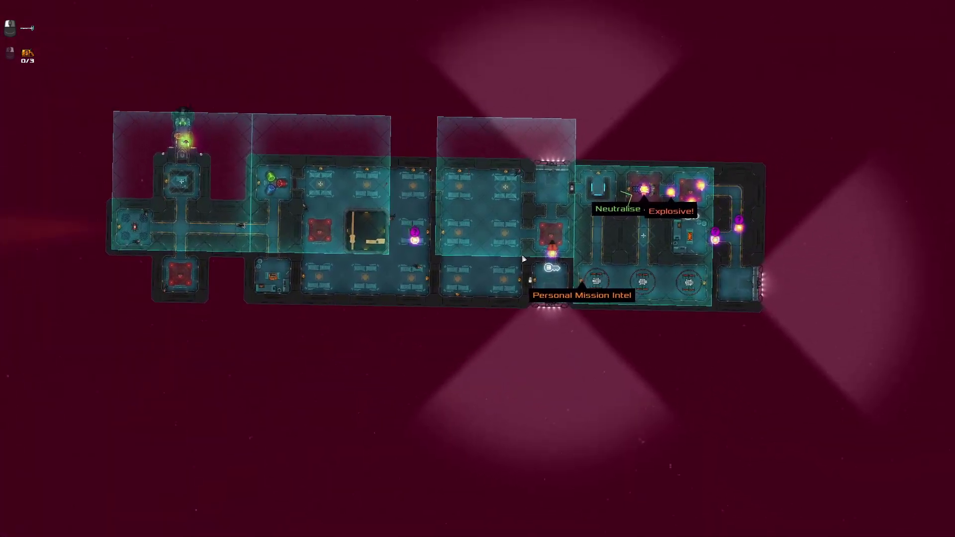
scroll(687, 311, up, 3)
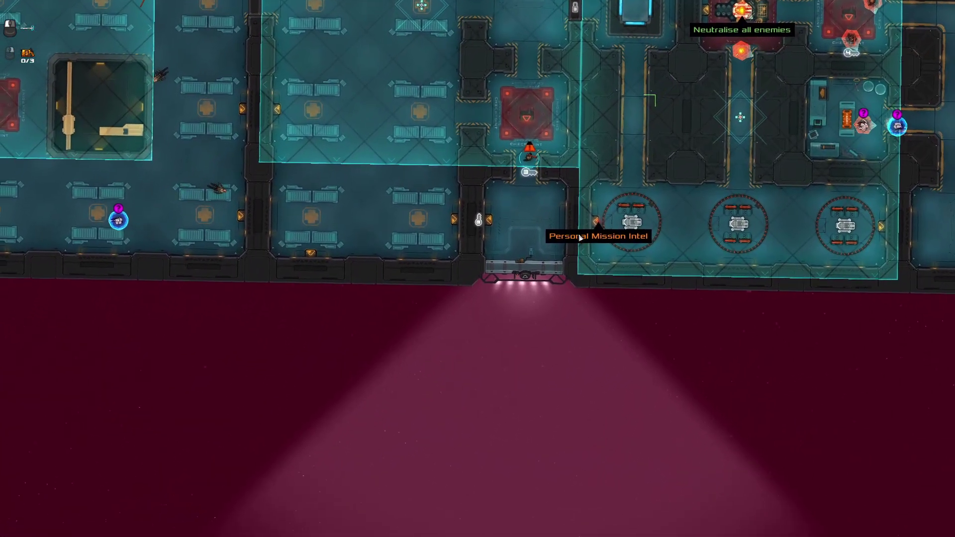
scroll(607, 202, down, 1)
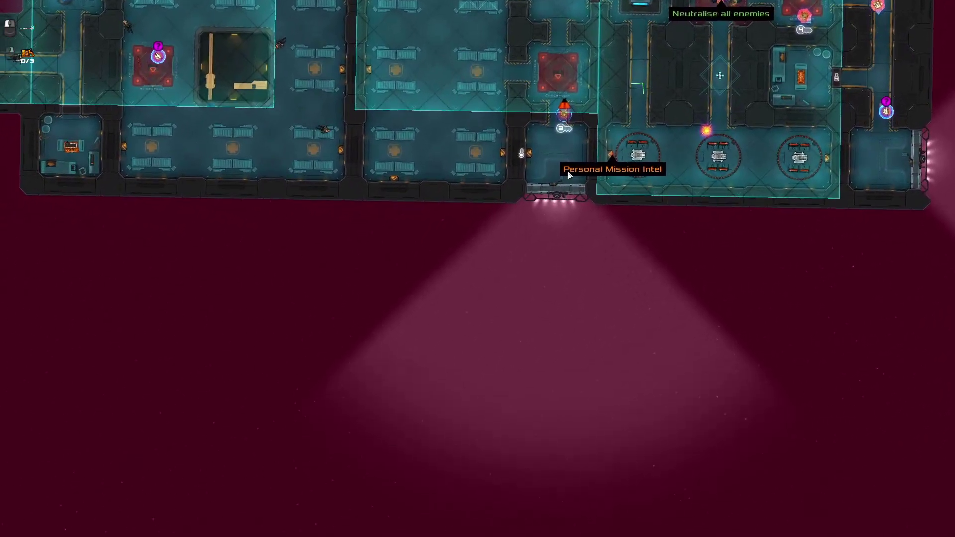
scroll(505, 146, down, 1)
scroll(278, 101, up, 3)
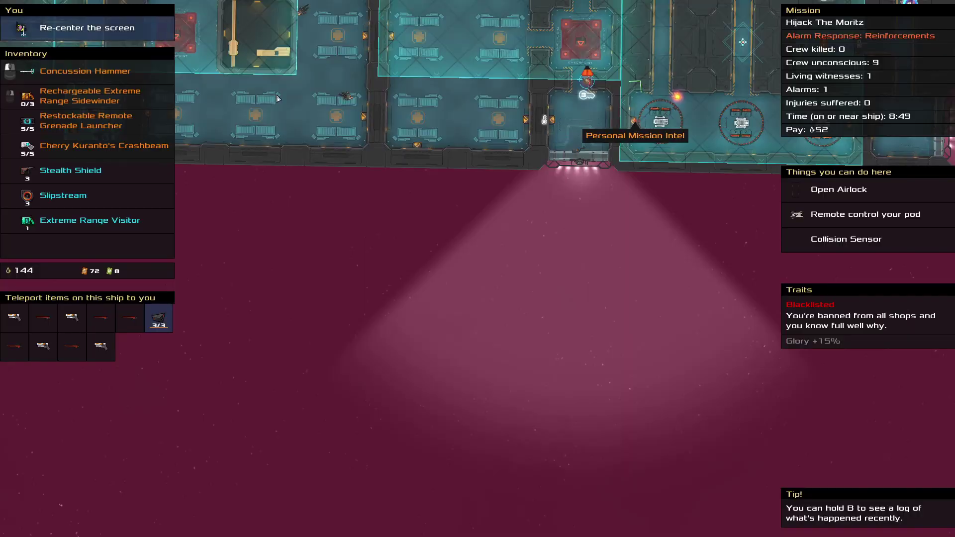
scroll(462, 228, up, 2)
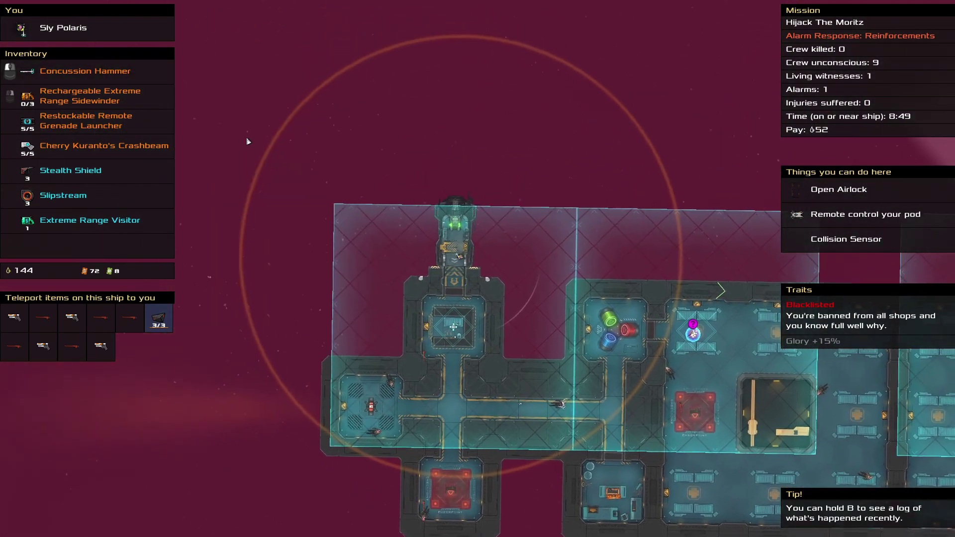
scroll(462, 227, up, 1)
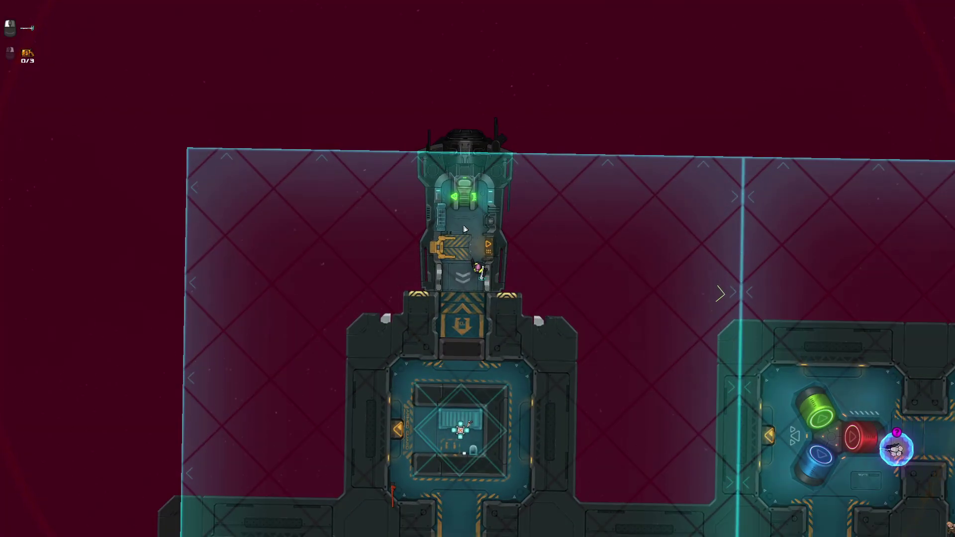
Walk the character back up into the pod.
key(w)
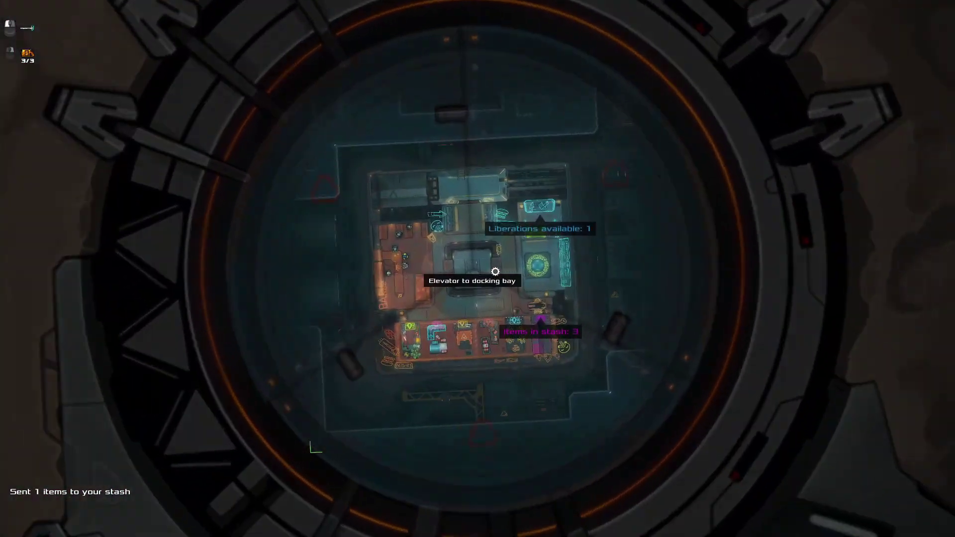
Walk across the Home station hub to the Strategy Map console and open the map.
key(w)
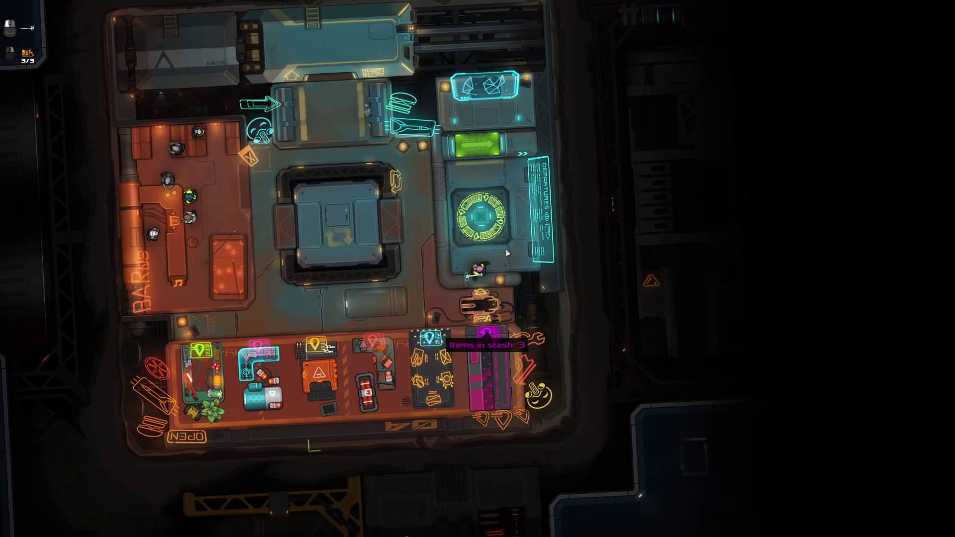
key(s)
key(w)
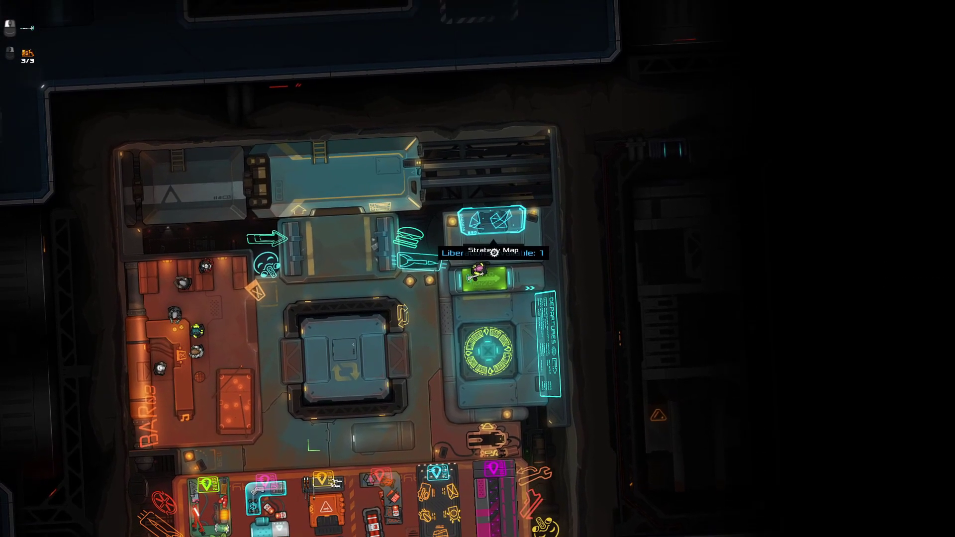
key(w)
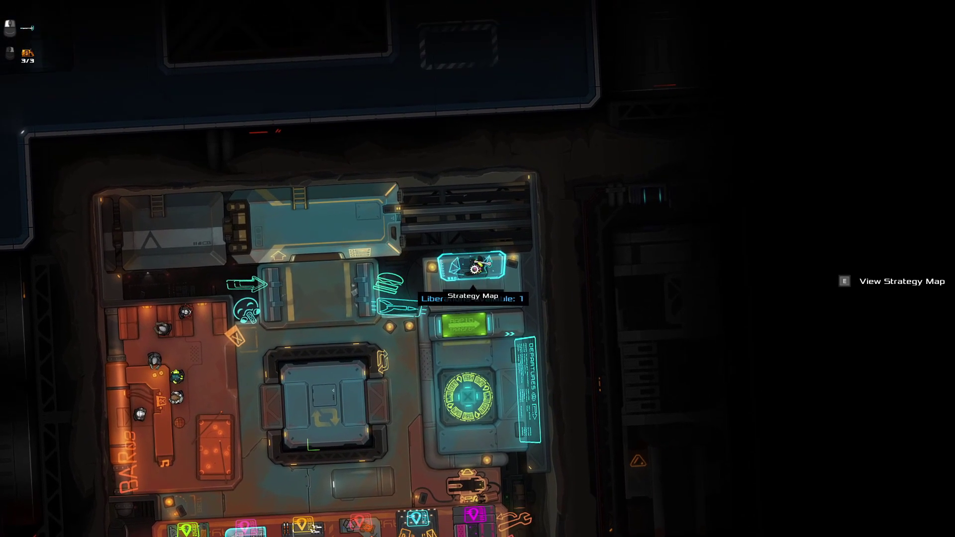
key(e)
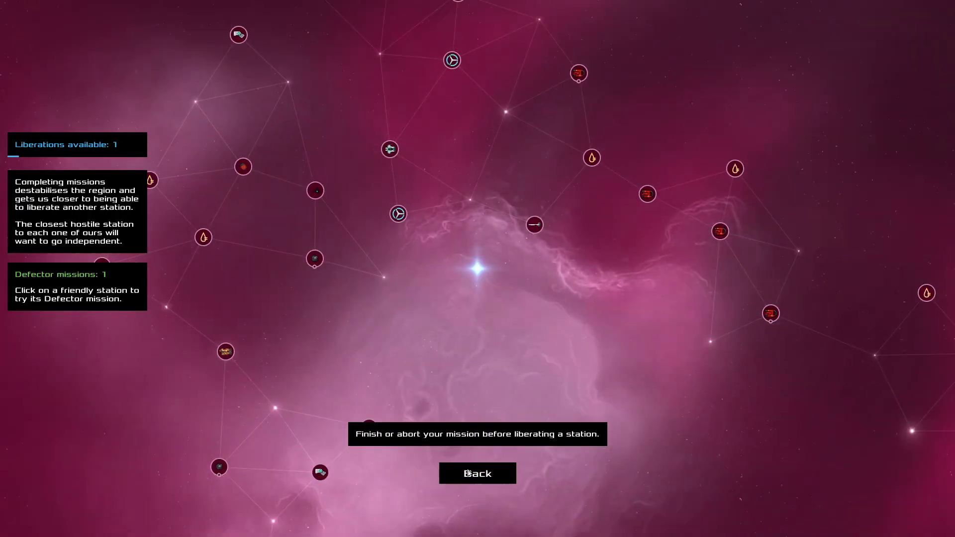
Abort the Hijack The Moritz job at Job Listings and reopen the Strategy Map.
click(467, 474)
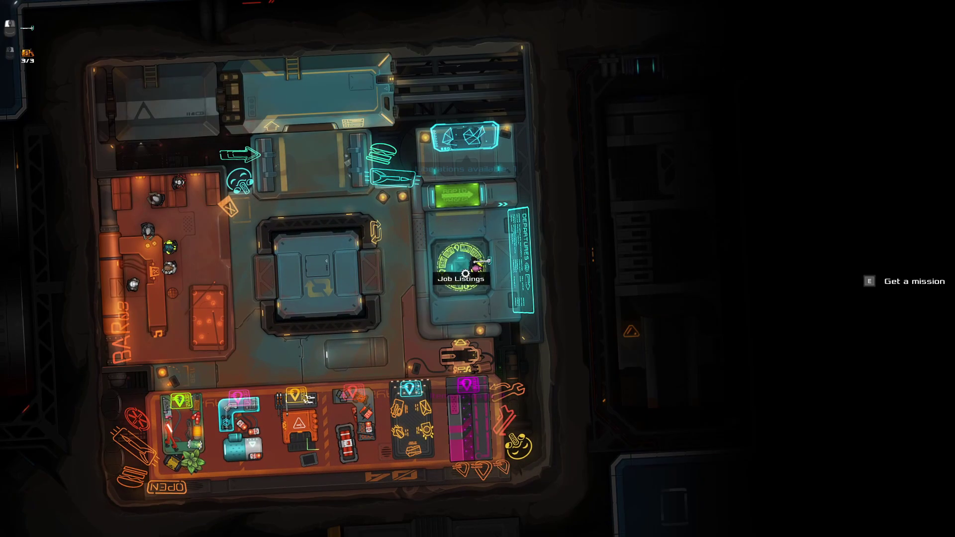
key(e)
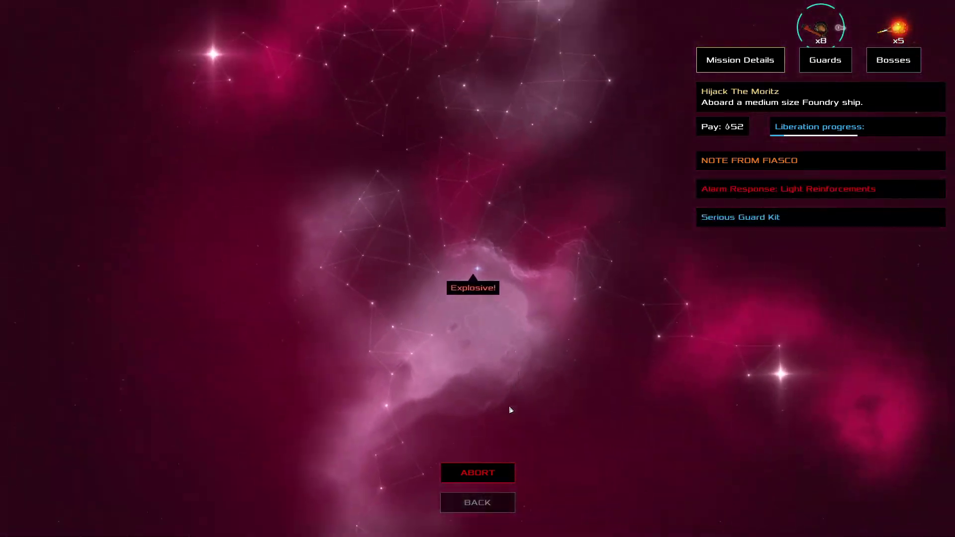
click(469, 473)
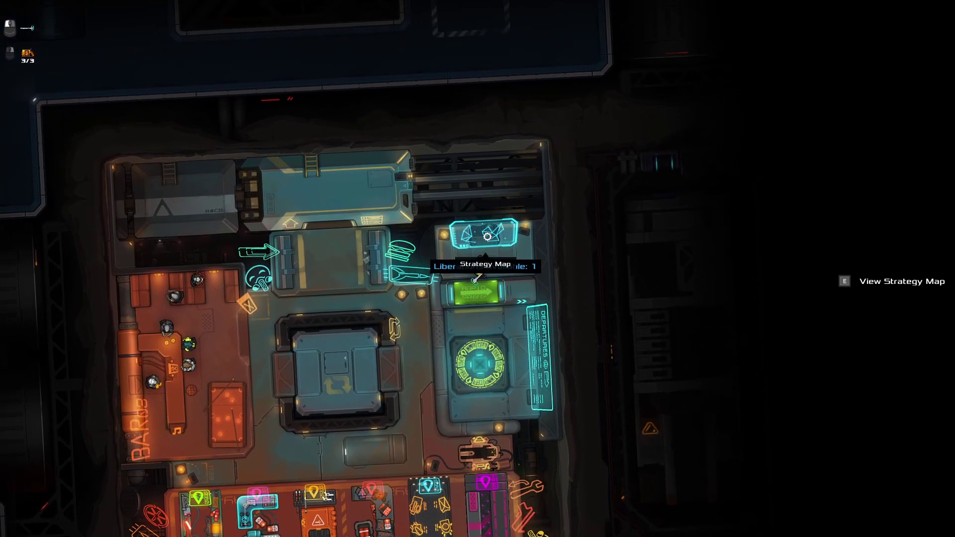
click(477, 277)
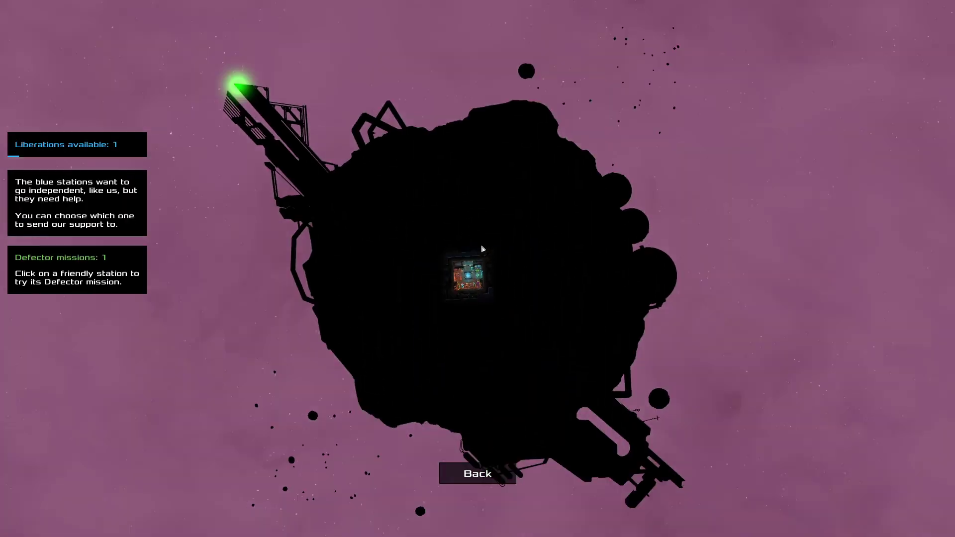
mouse_move(469, 200)
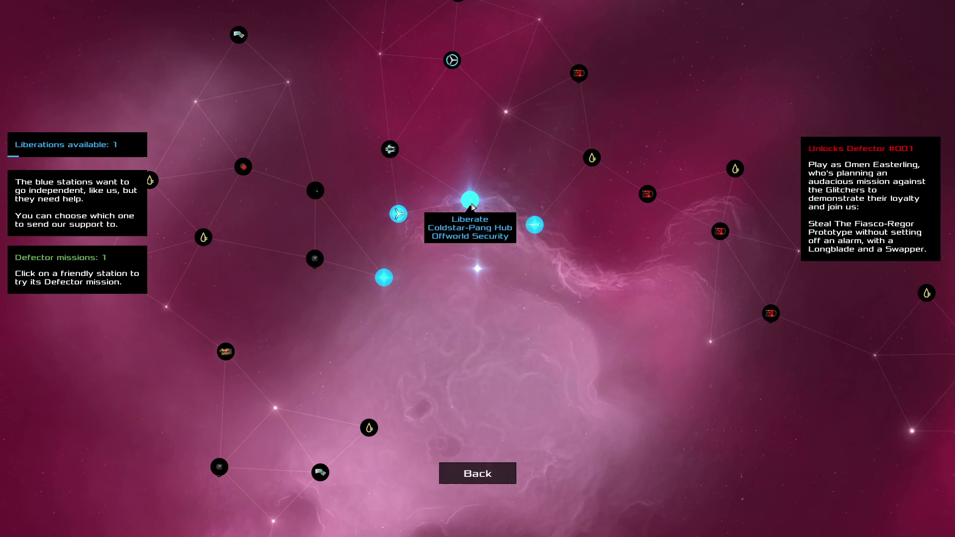
Liberate Coldstar-Pang Hub and dismiss the liberation and Bloodless Missions popups.
click(470, 202)
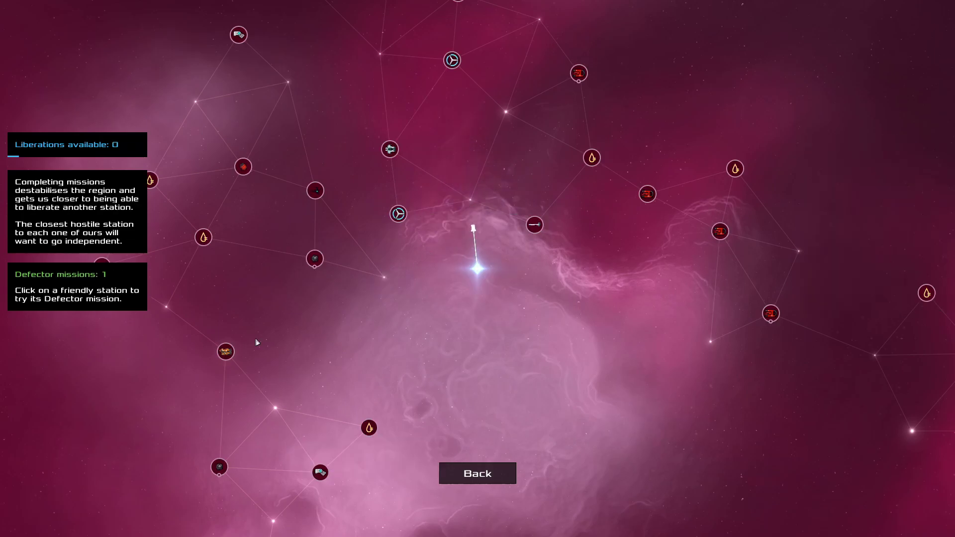
click(471, 207)
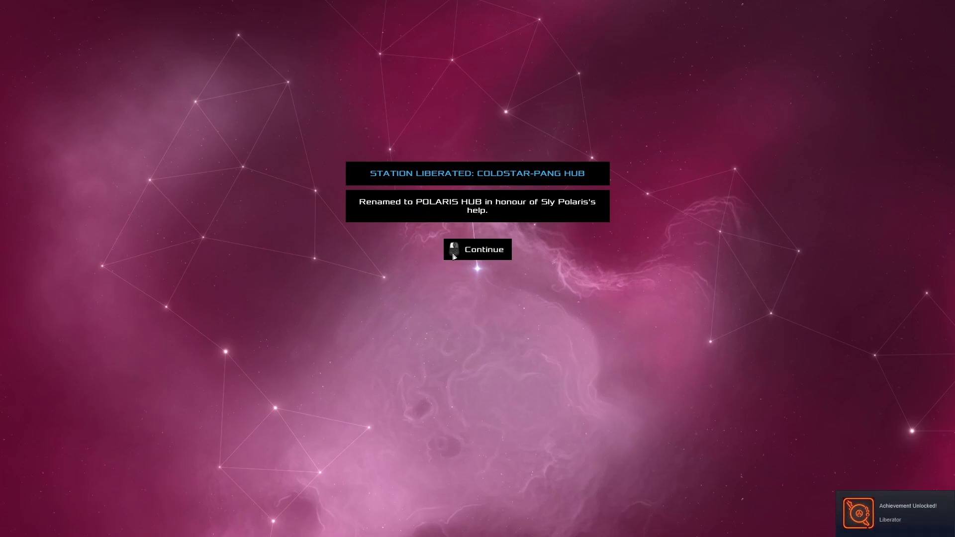
click(472, 223)
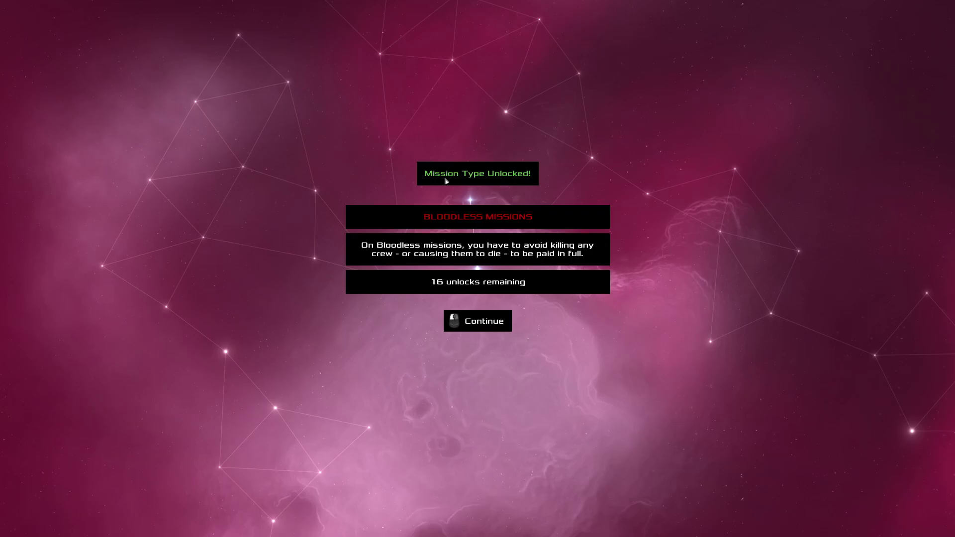
click(453, 151)
mouse_move(470, 200)
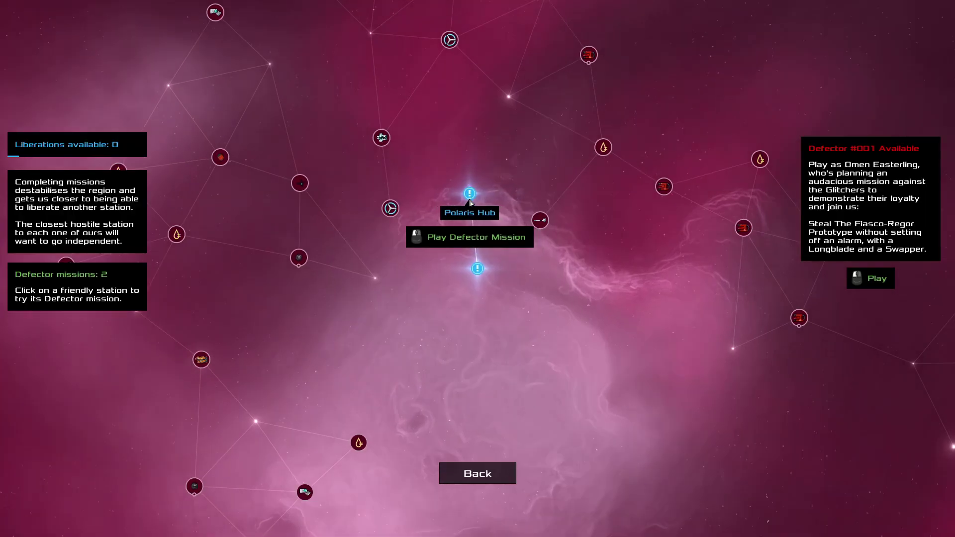
click(470, 201)
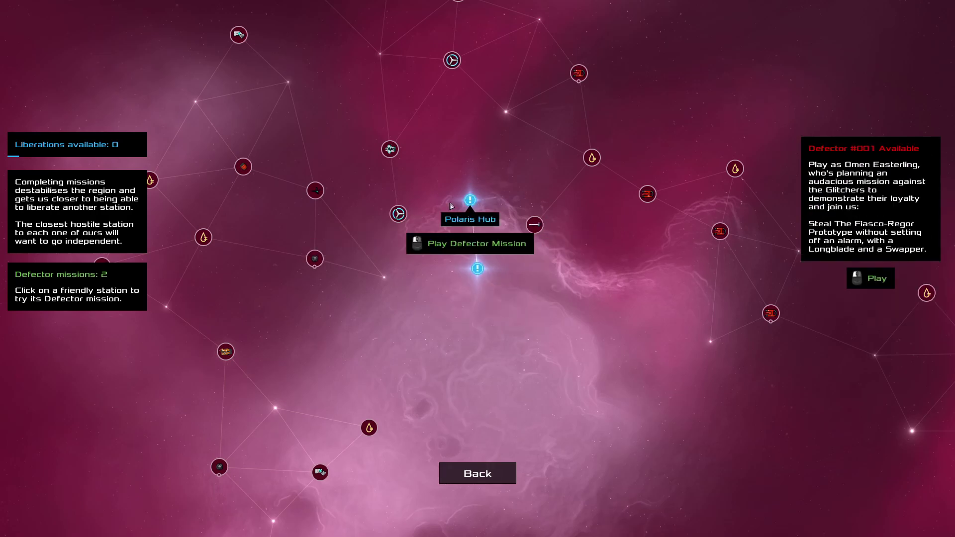
scroll(442, 208, down, 3)
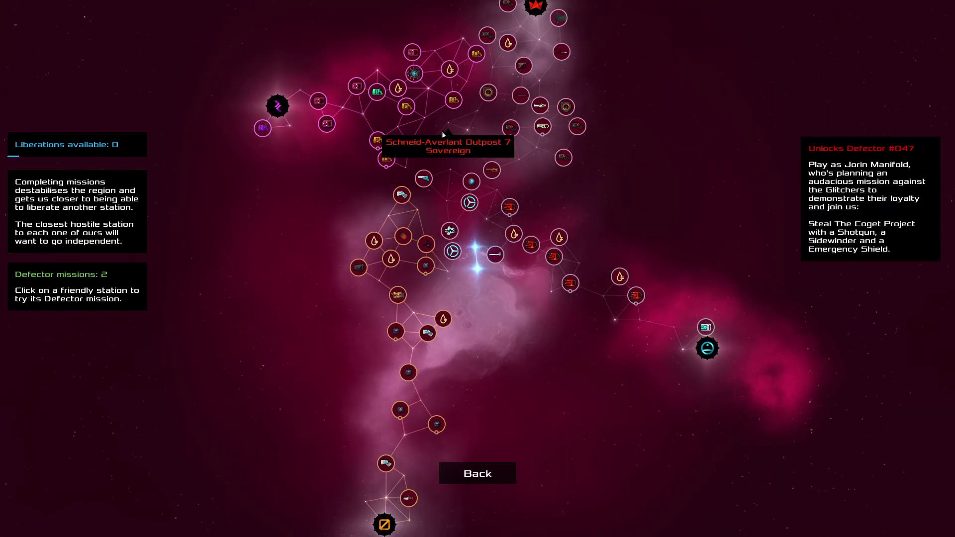
scroll(527, 52, down, 2)
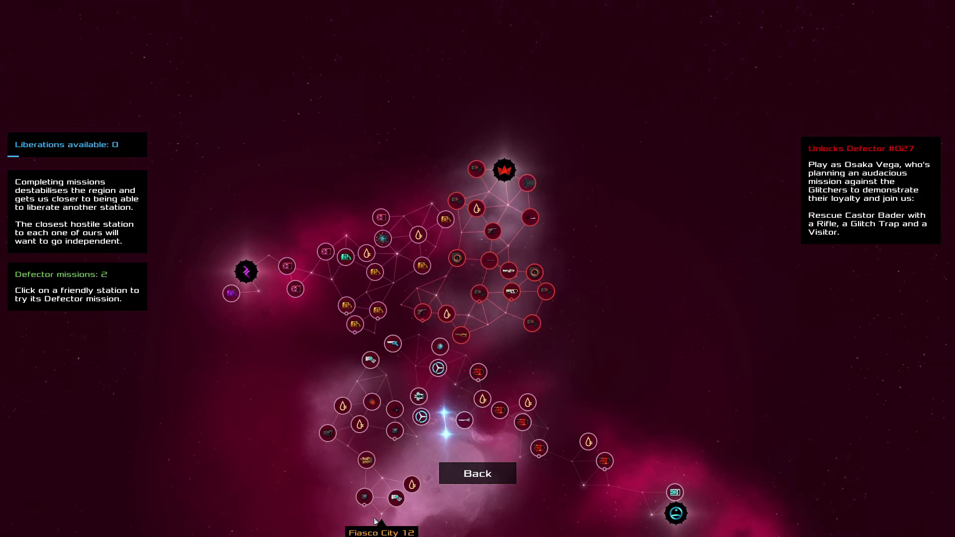
scroll(462, 306, up, 2)
scroll(459, 320, up, 1)
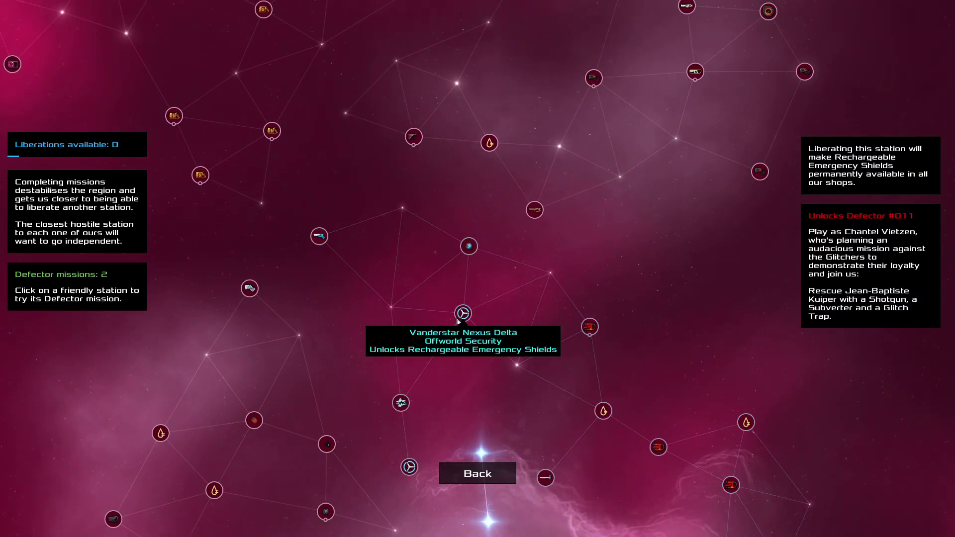
scroll(598, 74, up, 3)
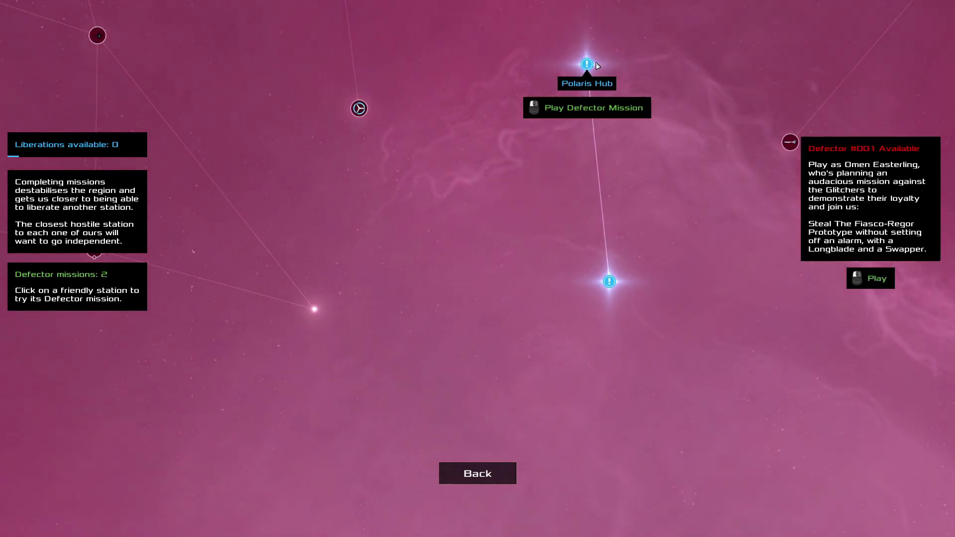
scroll(597, 67, up, 3)
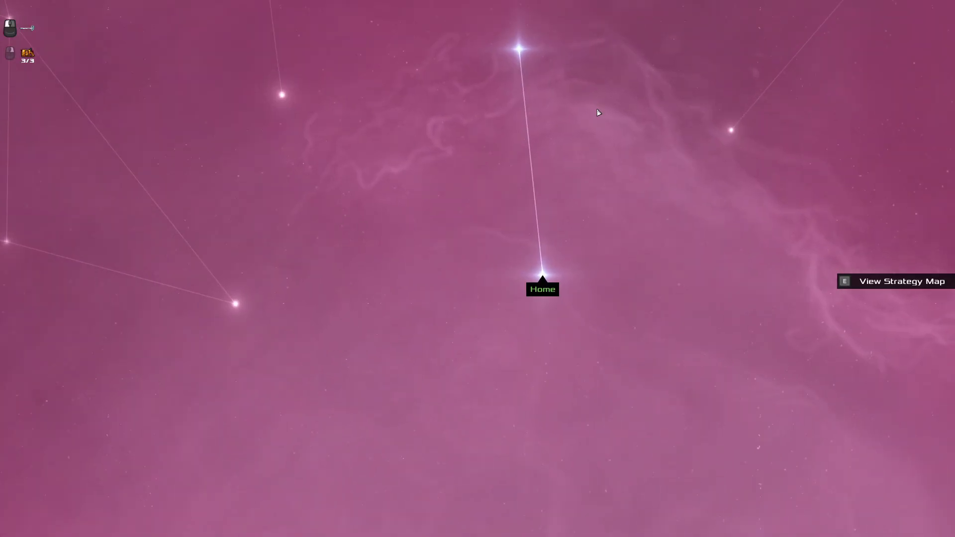
scroll(467, 177, up, 2)
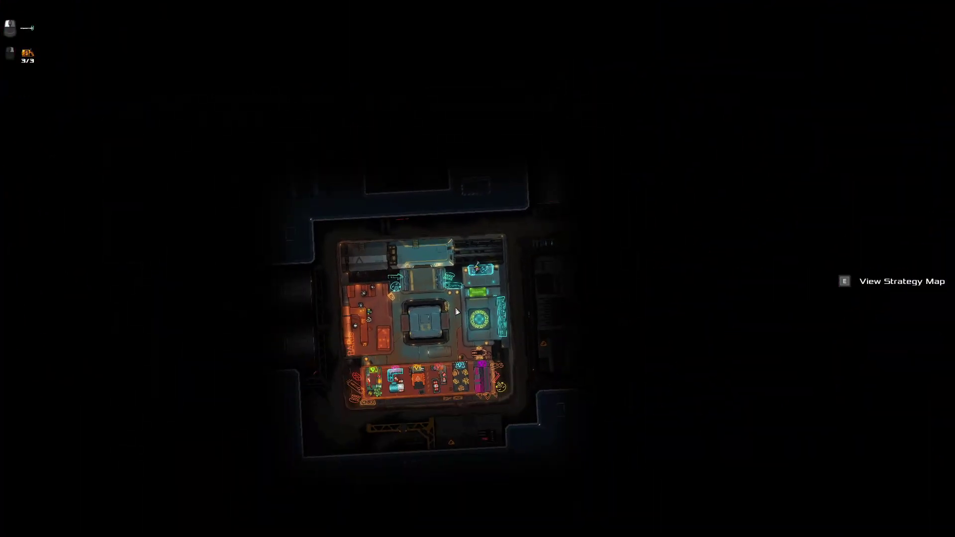
scroll(479, 246, down, 2)
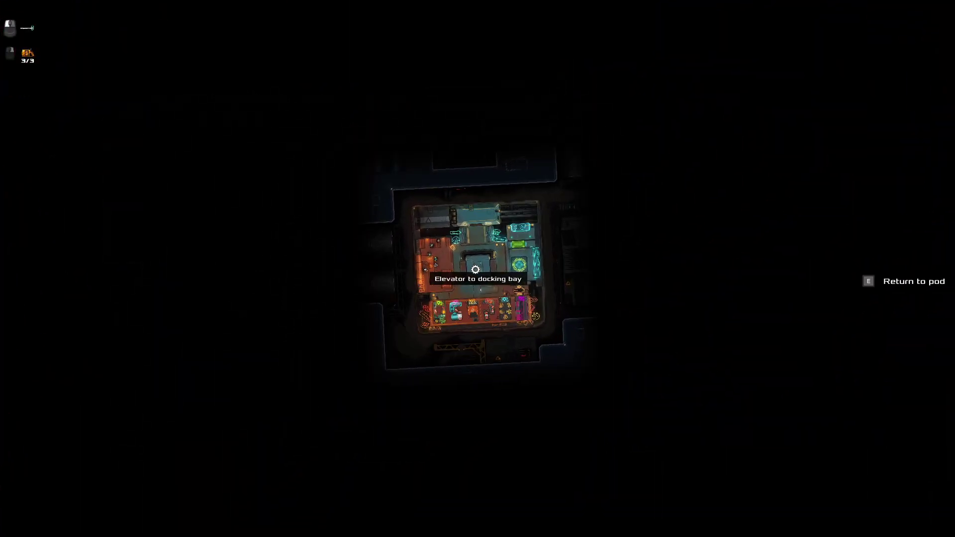
scroll(478, 189, down, 3)
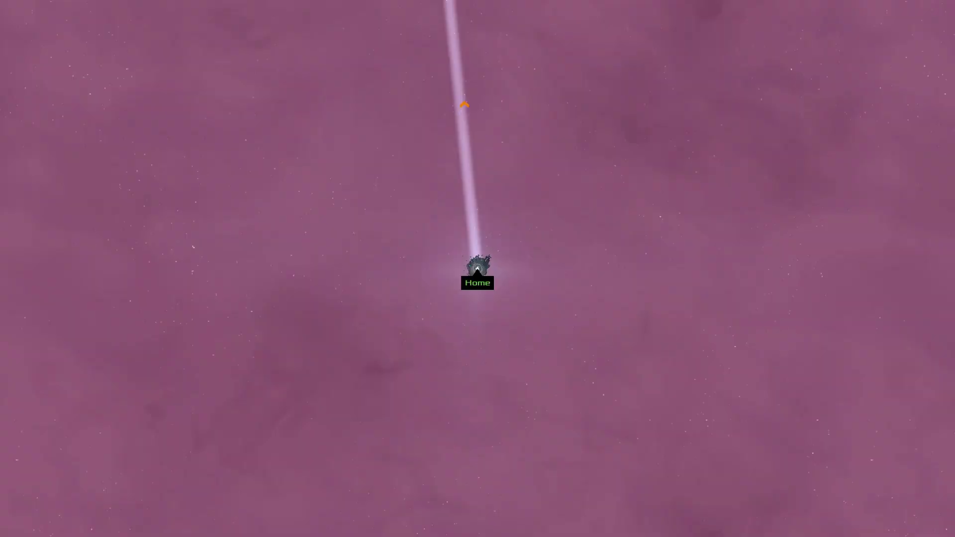
scroll(478, 269, down, 3)
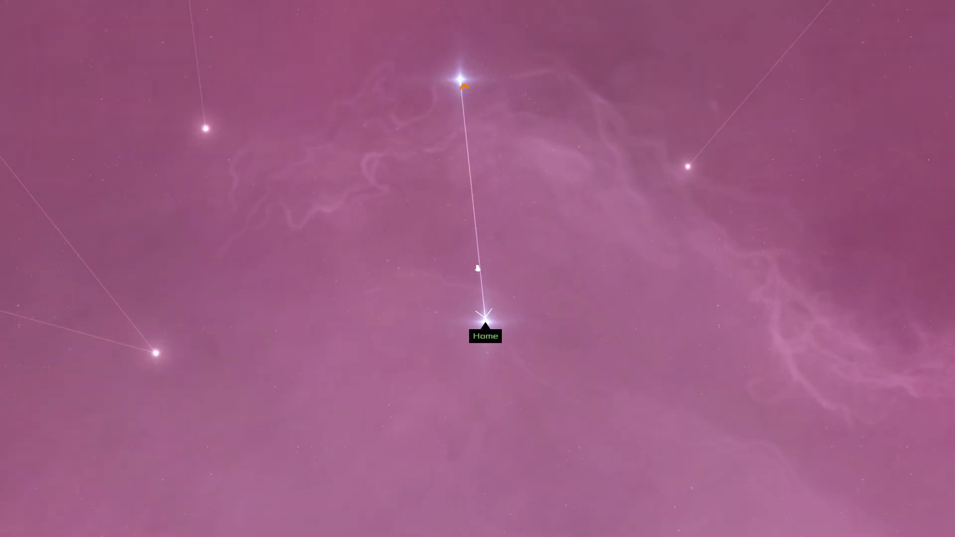
scroll(478, 269, up, 3)
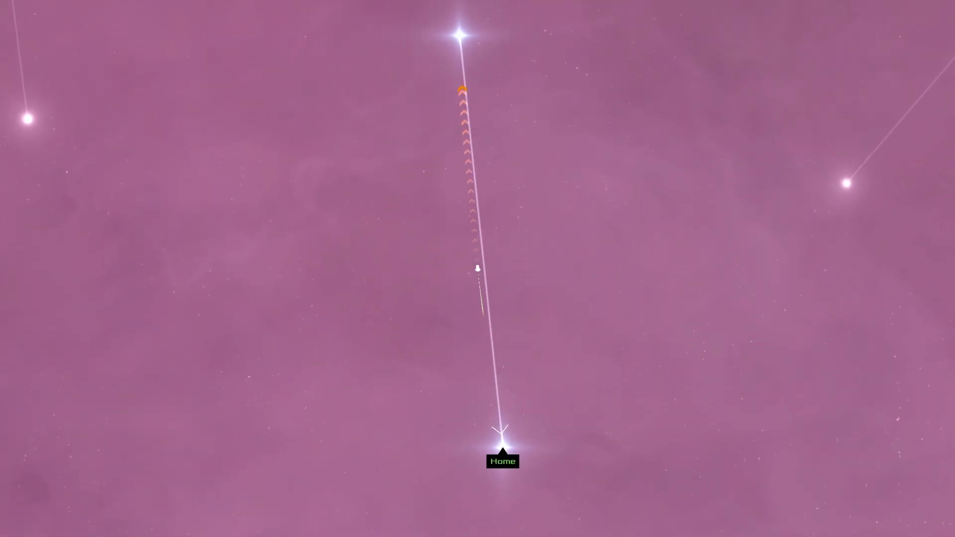
scroll(478, 269, up, 2)
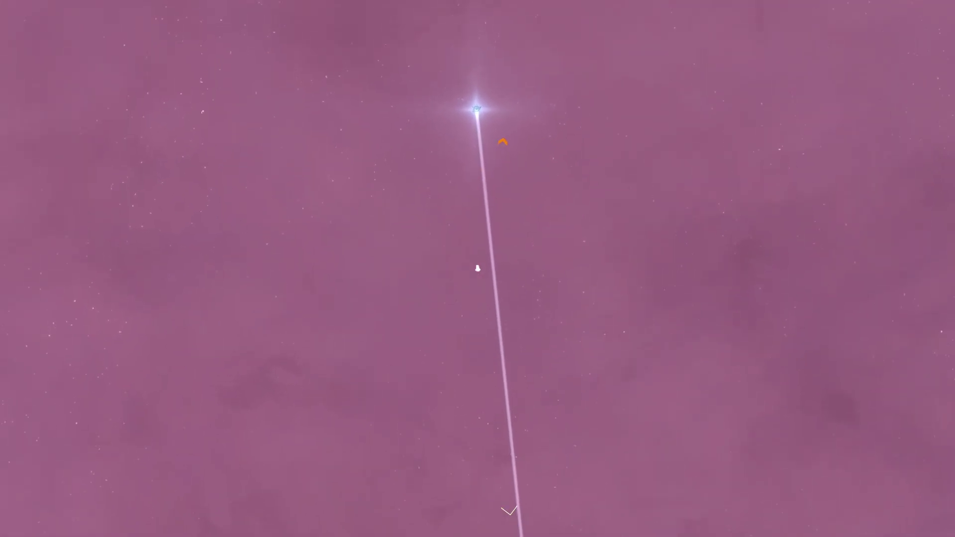
scroll(477, 269, up, 2)
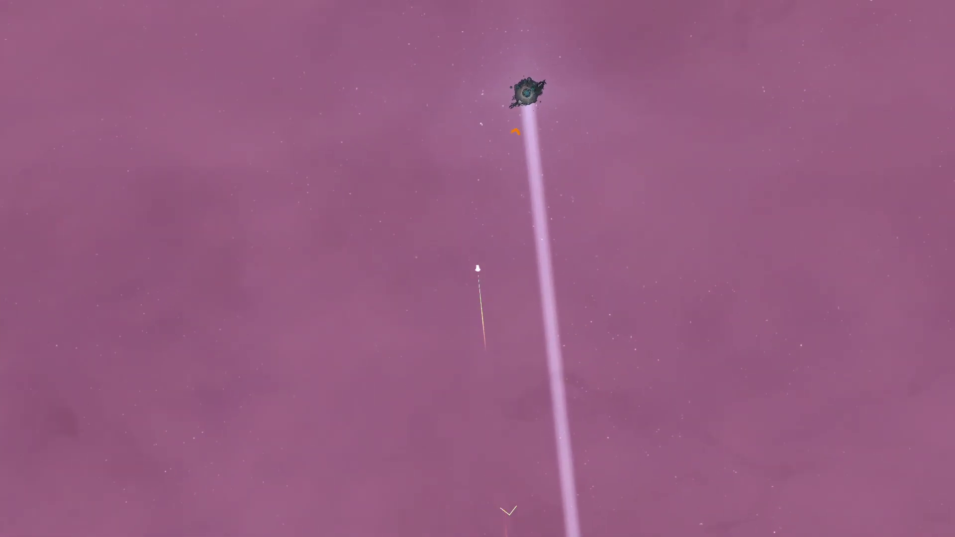
scroll(479, 269, up, 3)
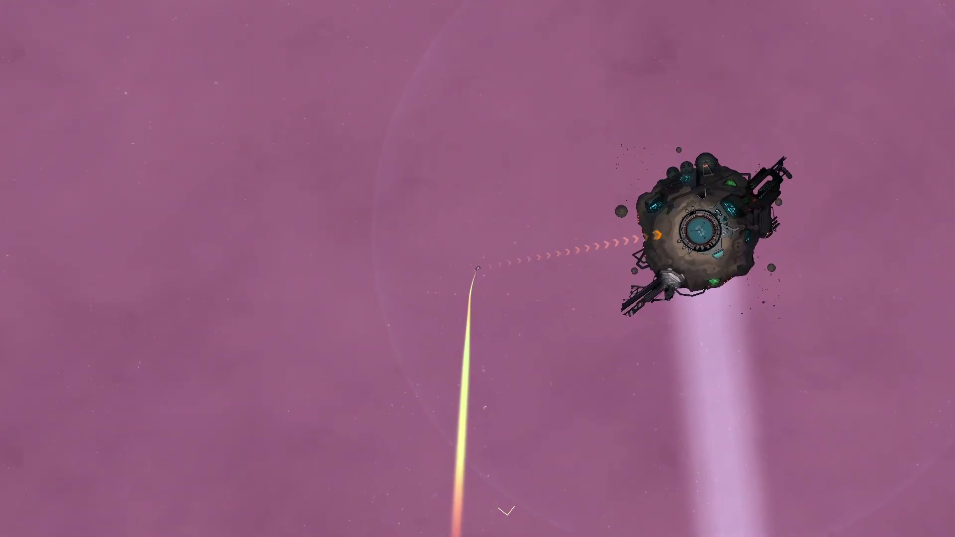
scroll(478, 269, up, 2)
scroll(478, 269, up, 1)
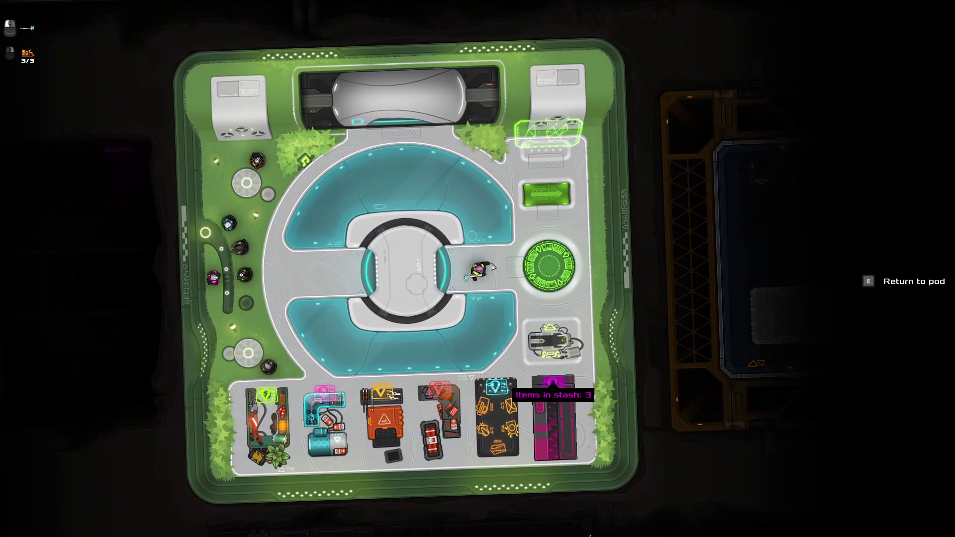
Walk over to the crew group and view the crew roster and character stats.
key(a)
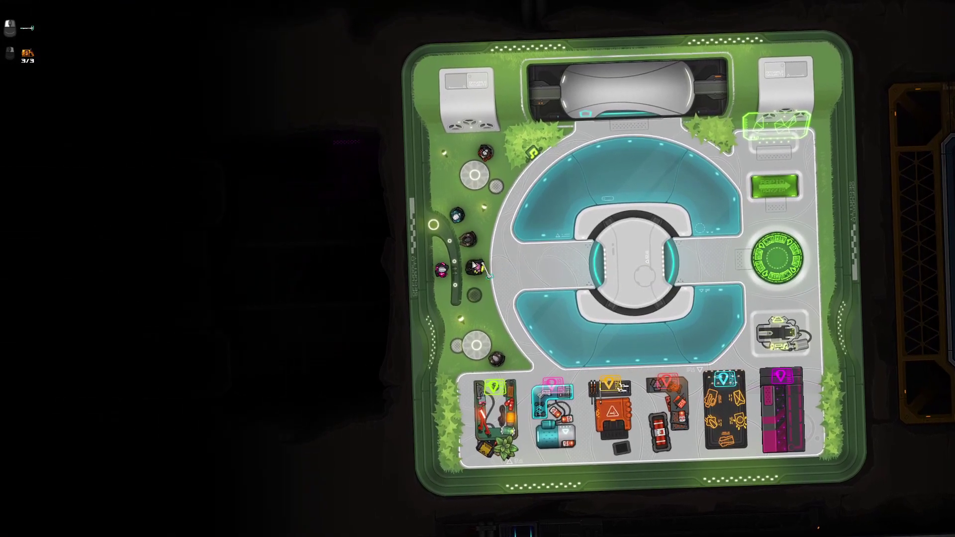
key(s)
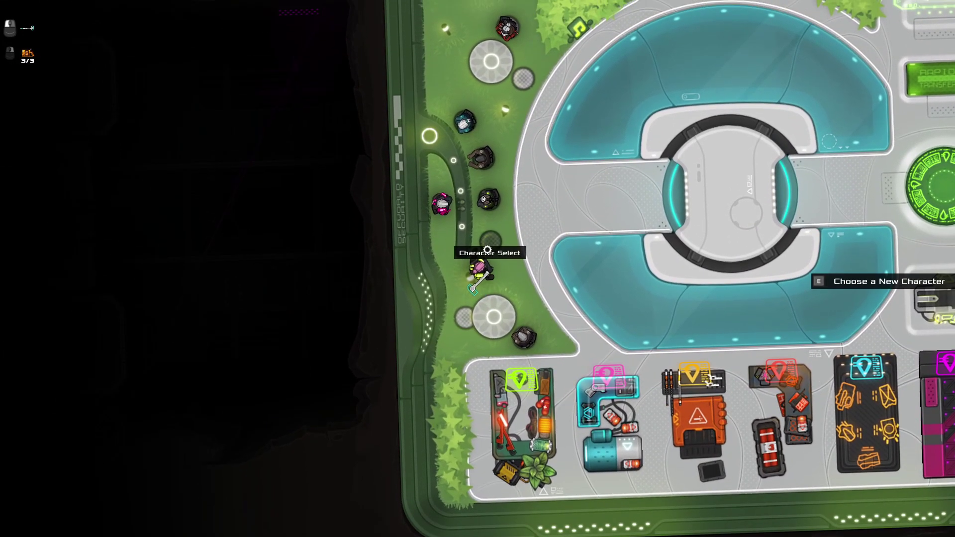
click(486, 248)
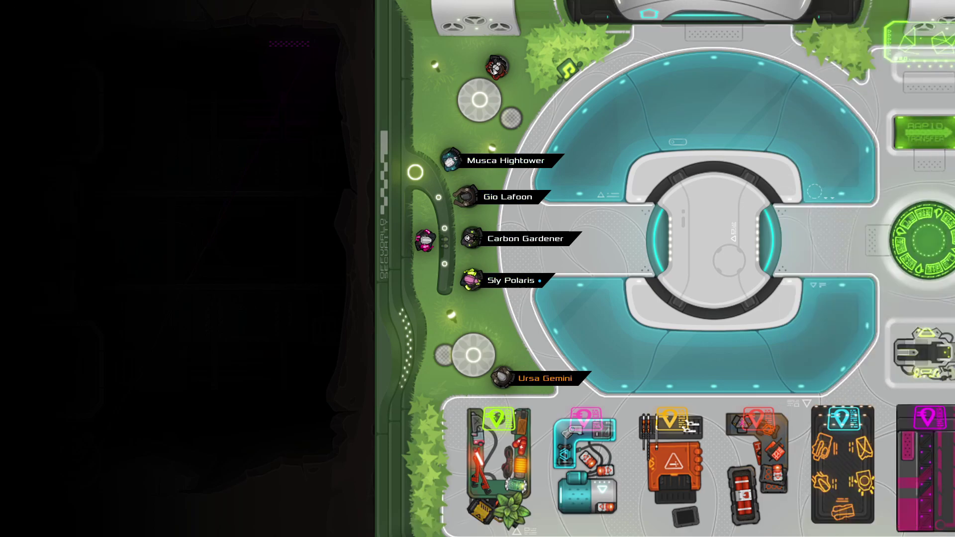
mouse_move(480, 268)
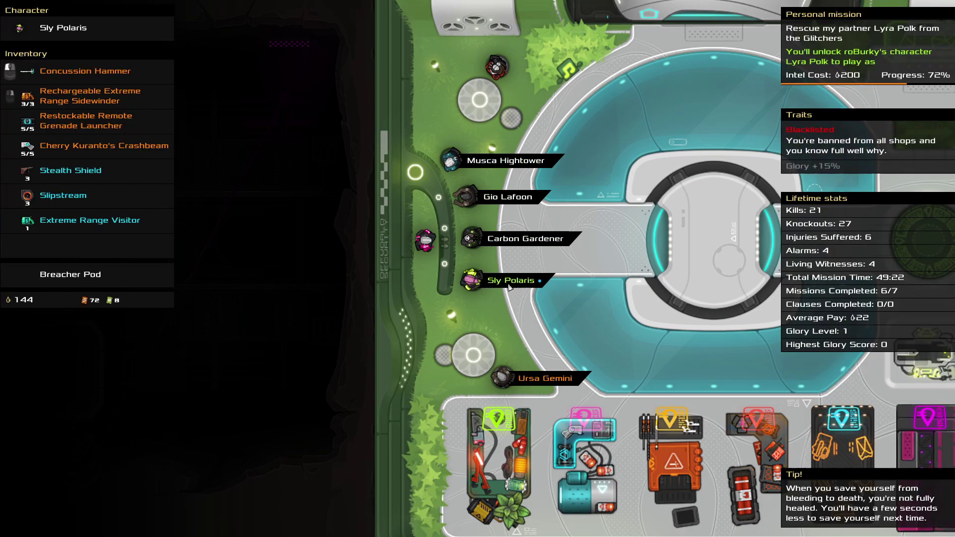
click(507, 280)
Walk along the bottom to the stash and open it to check inventory.
key(s)
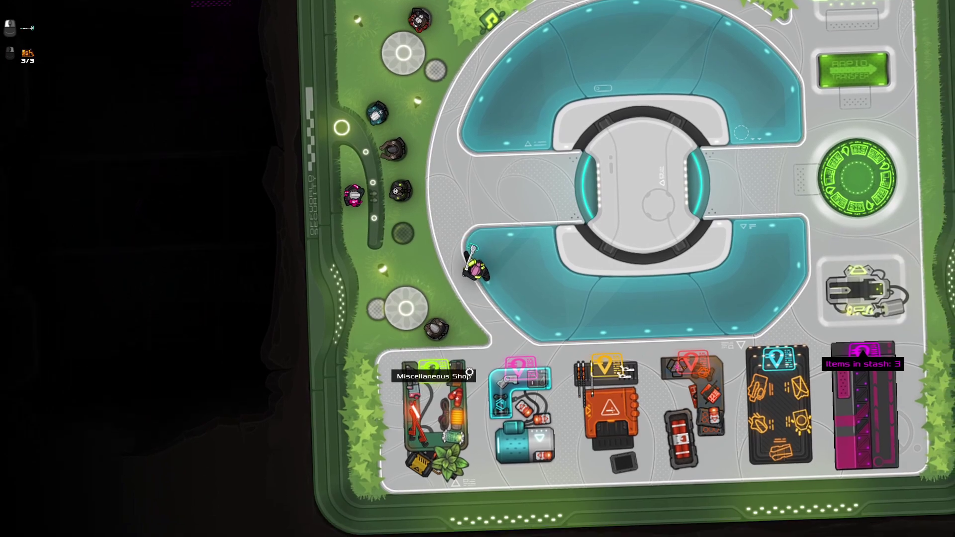
key(d)
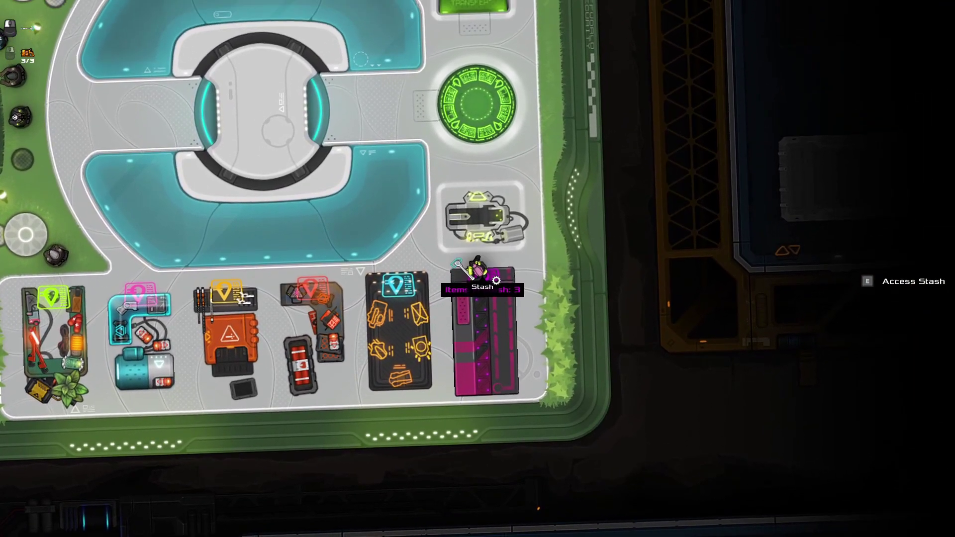
key(e)
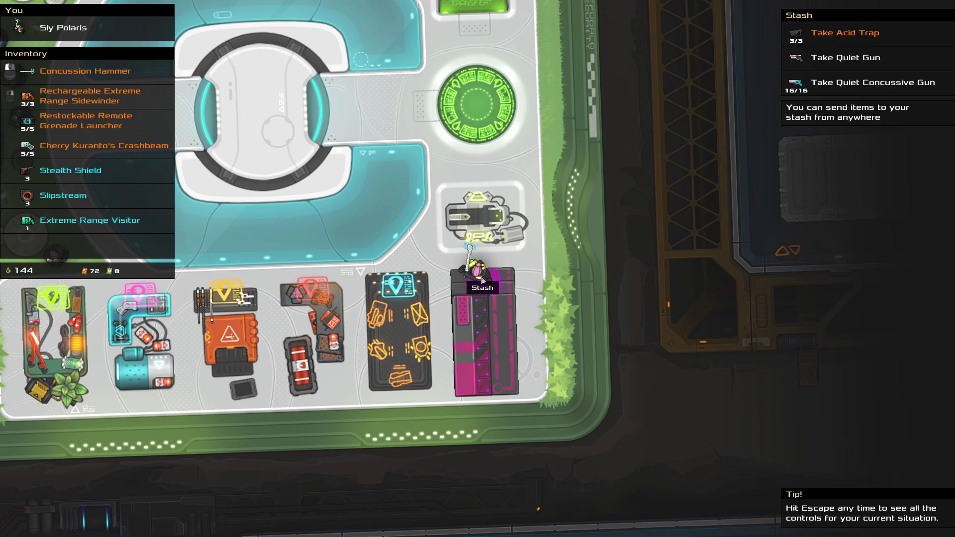
key(e)
key(e)
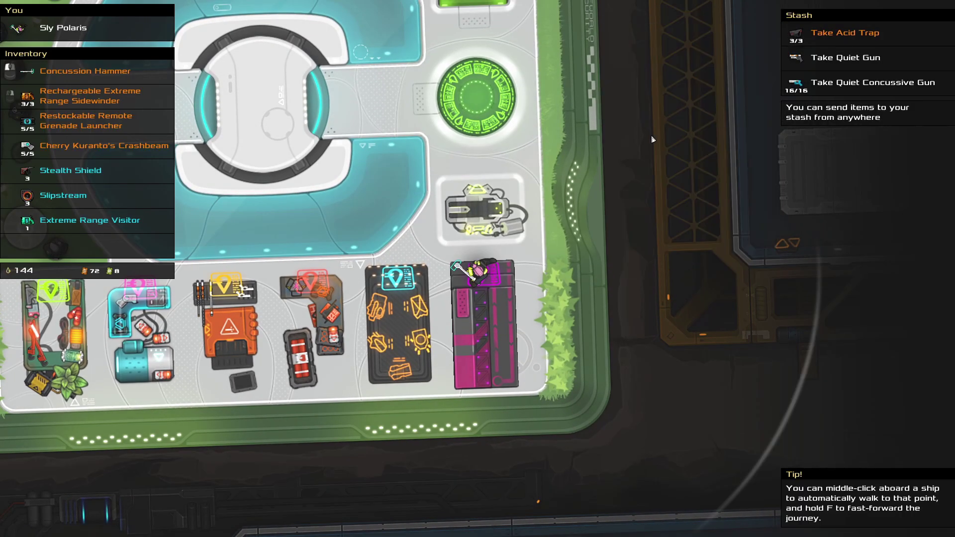
Walk past the leaderboards pod and music box down to the shop row.
key(w)
key(w)
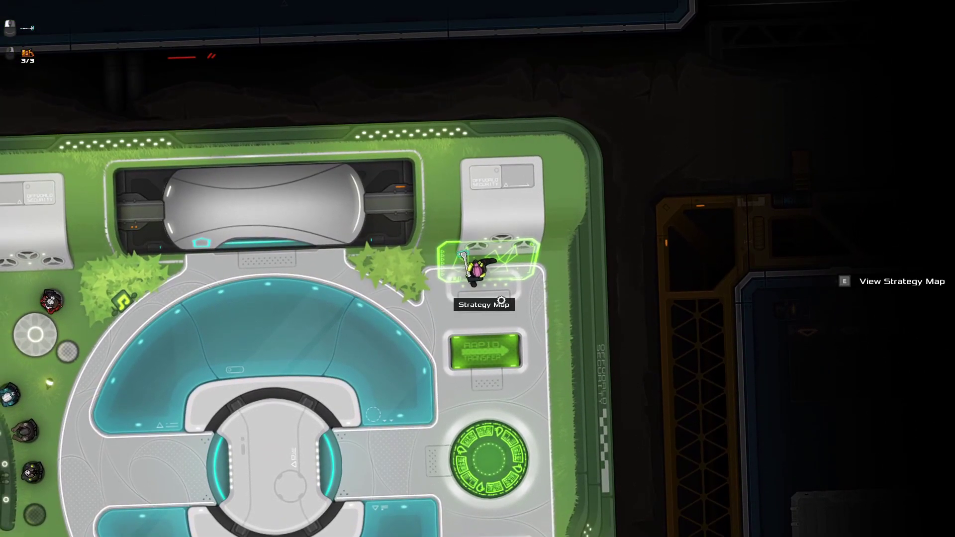
key(s)
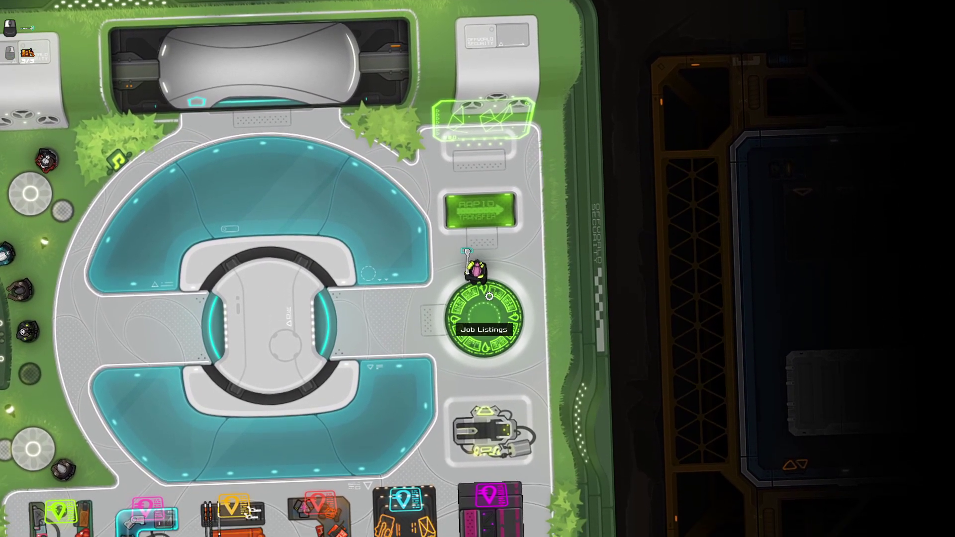
key(w)
key(a)
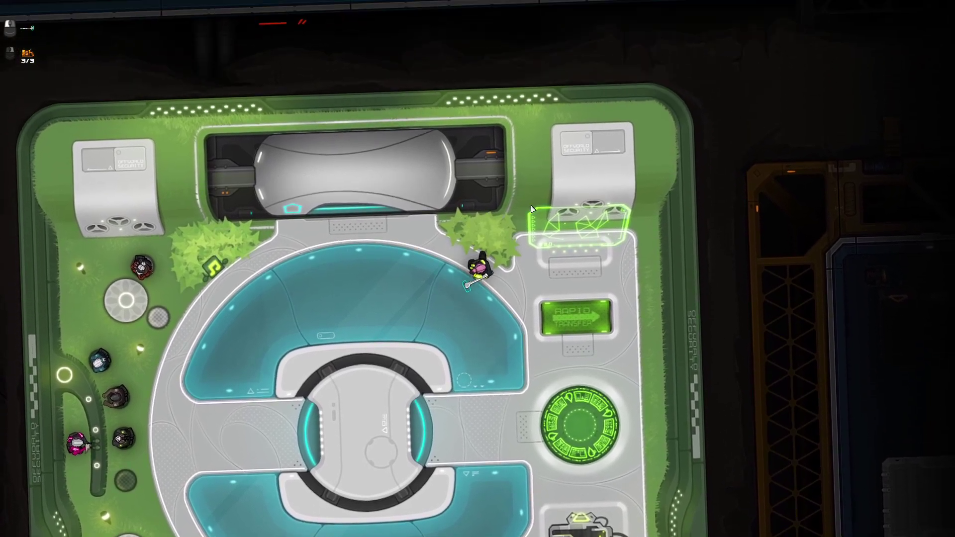
key(w)
key(a)
key(a)
key(s)
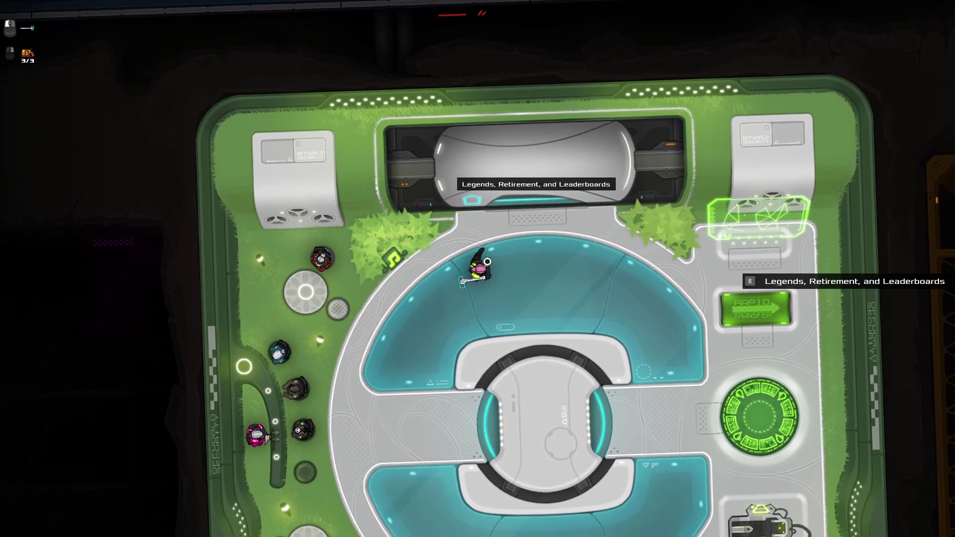
key(s)
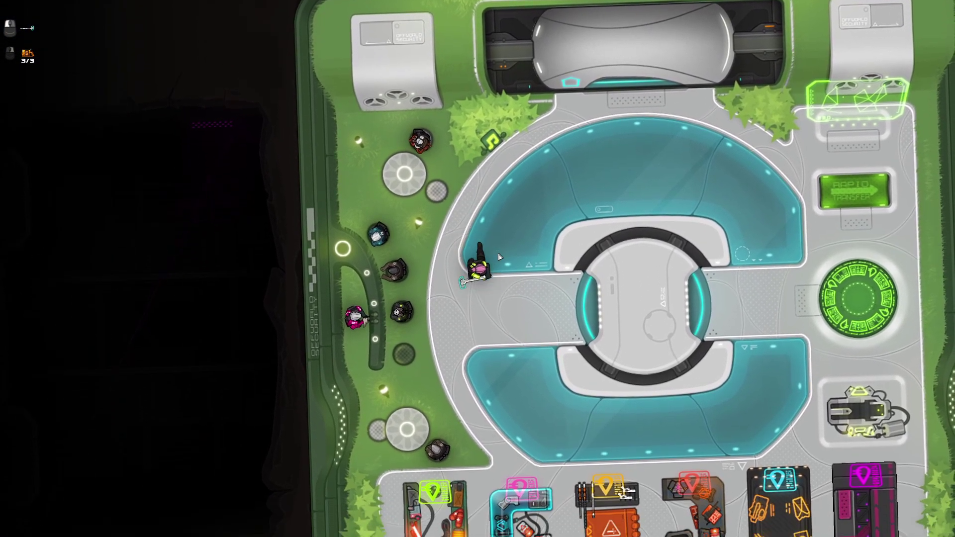
scroll(520, 274, down, 5)
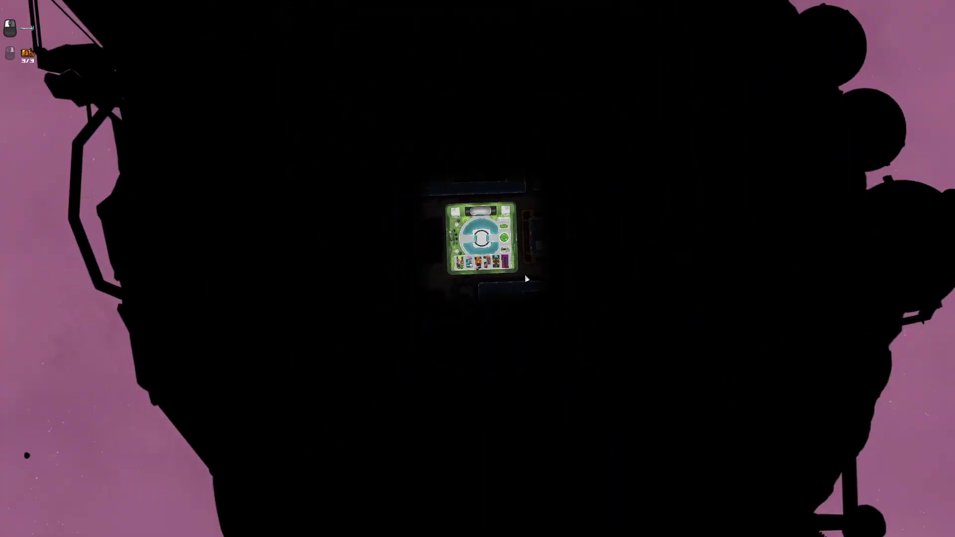
scroll(525, 279, down, 5)
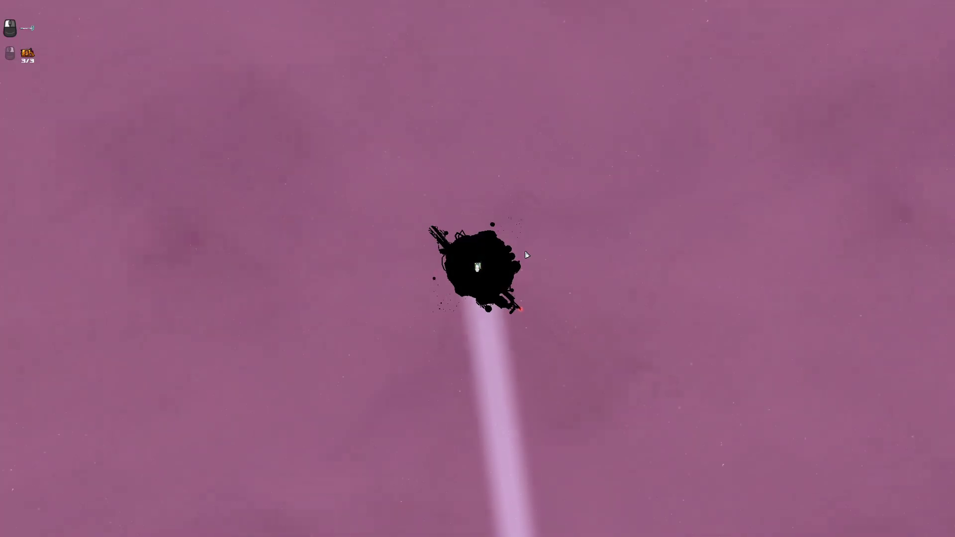
scroll(507, 265, down, 3)
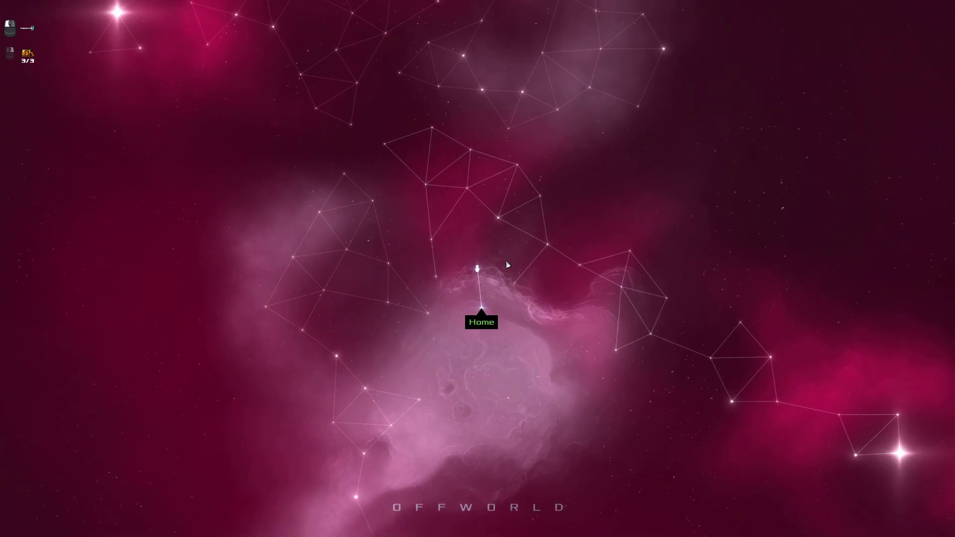
scroll(481, 261, up, 6)
scroll(478, 260, up, 3)
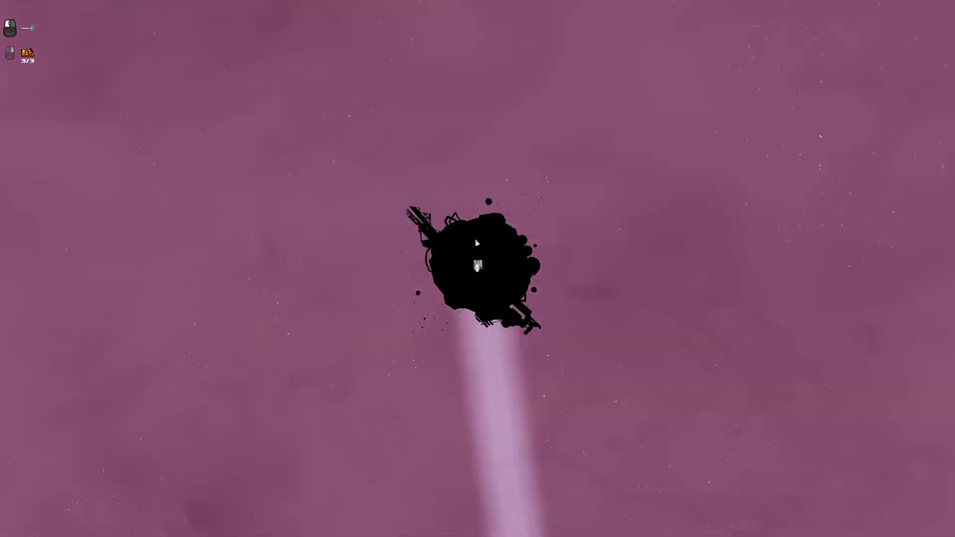
scroll(522, 239, up, 3)
scroll(577, 210, down, 2)
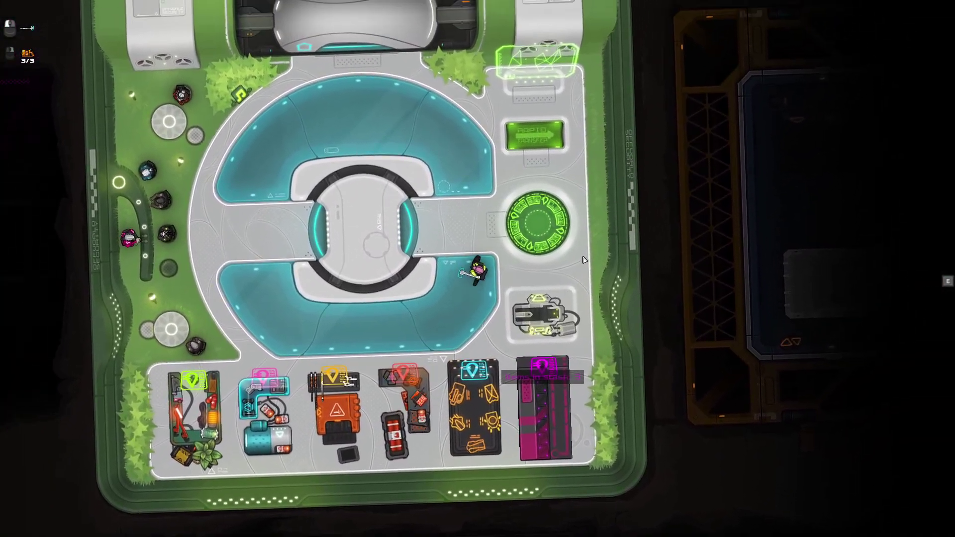
Browse Polaris Hub's missions, including Liberate Phase Outpost and a Bloodless Contraption theft.
key(d)
key(e)
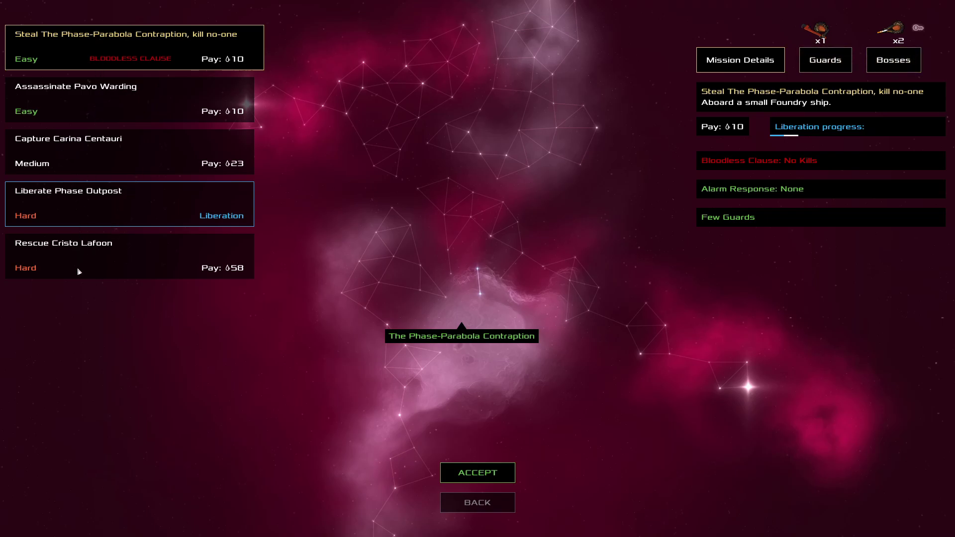
key(Escape)
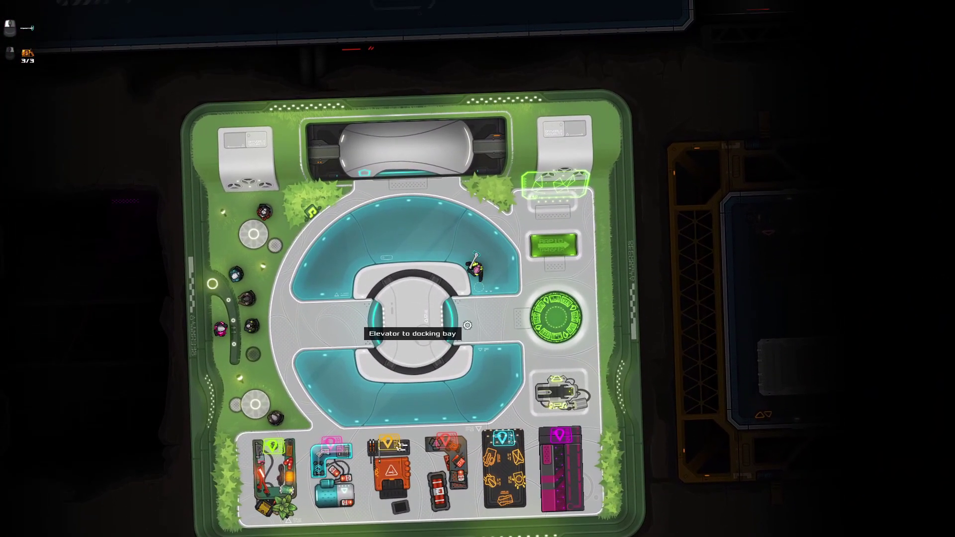
Ride the central elevator down to the docking bay.
click(468, 325)
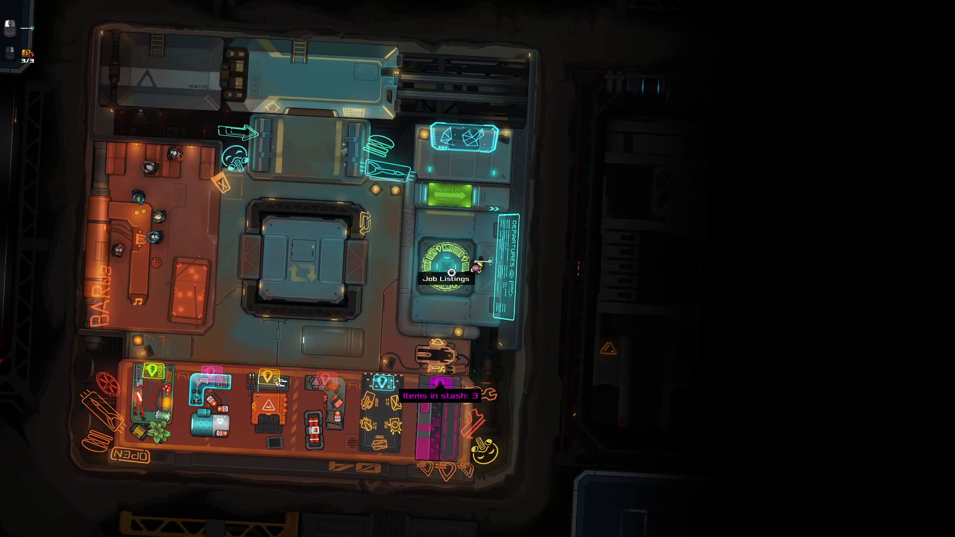
Open Home's job listings and view the Capture Verona Santana and Liberate Phase Outpost briefings.
key(e)
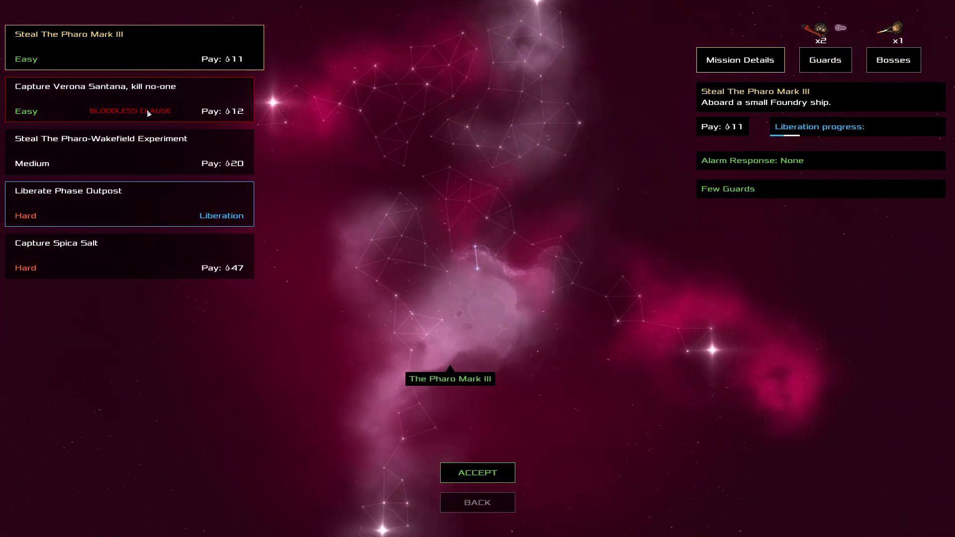
click(496, 504)
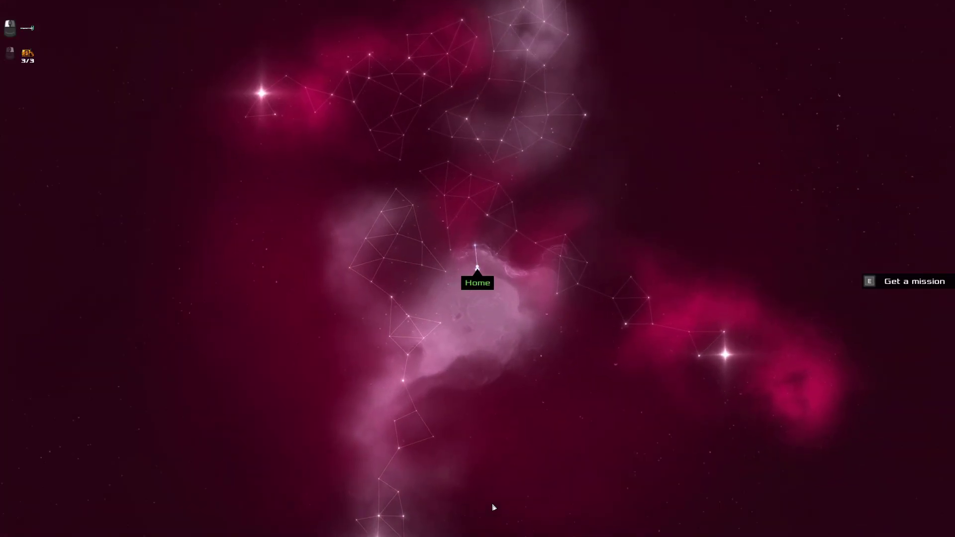
key(e)
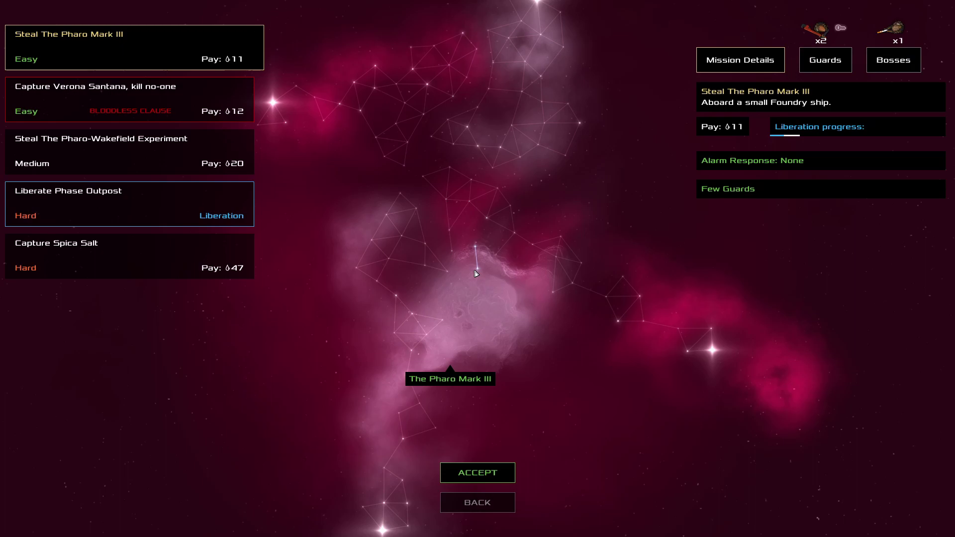
click(149, 107)
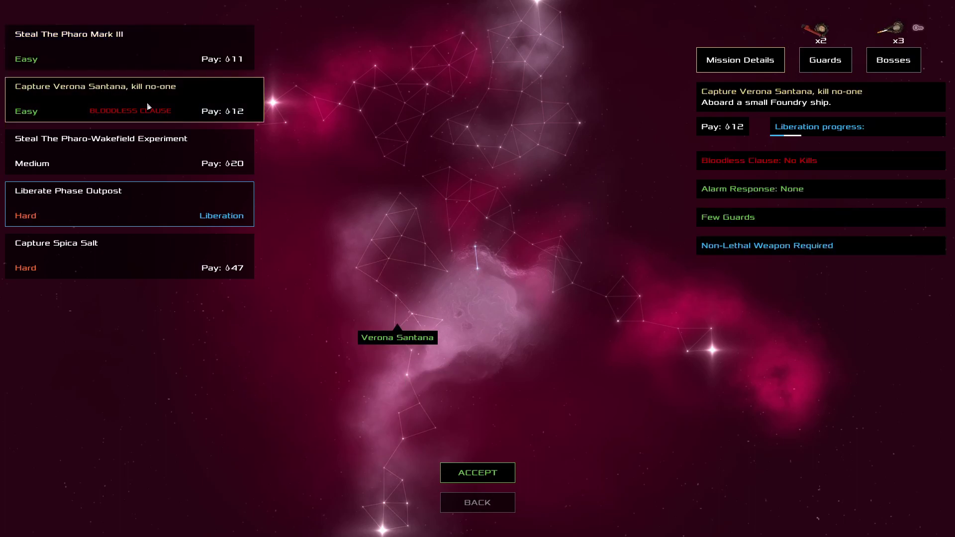
click(132, 211)
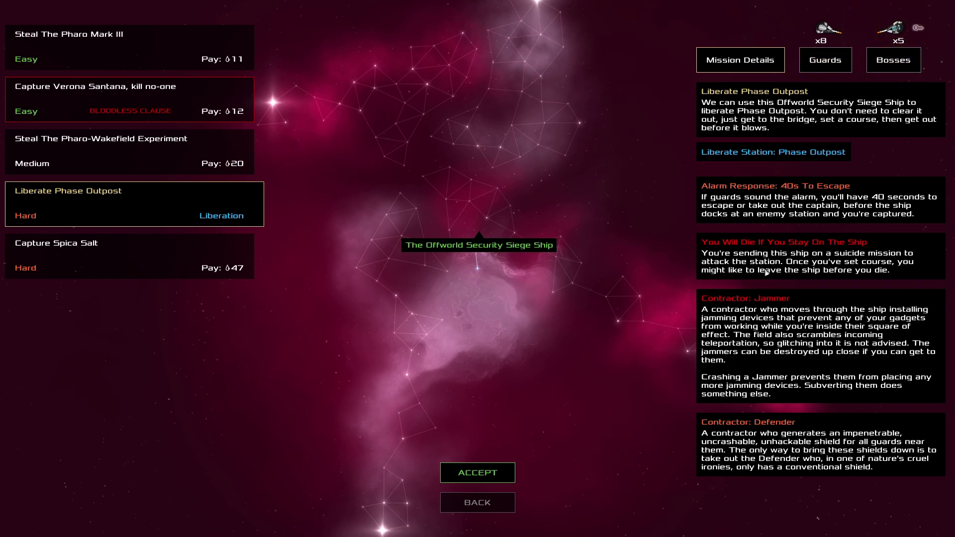
Check the siege ship's Guards and Bosses details, then leave the mission screen.
click(844, 61)
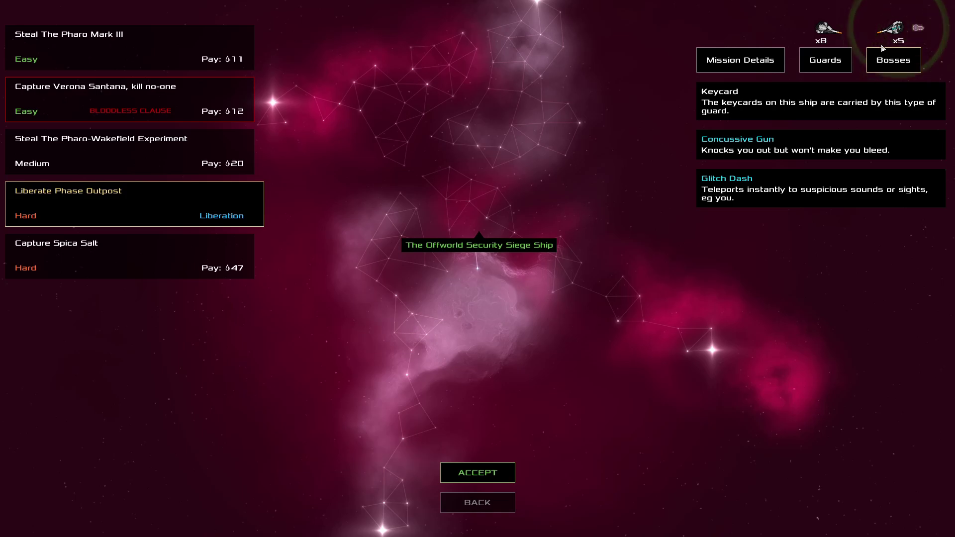
click(847, 70)
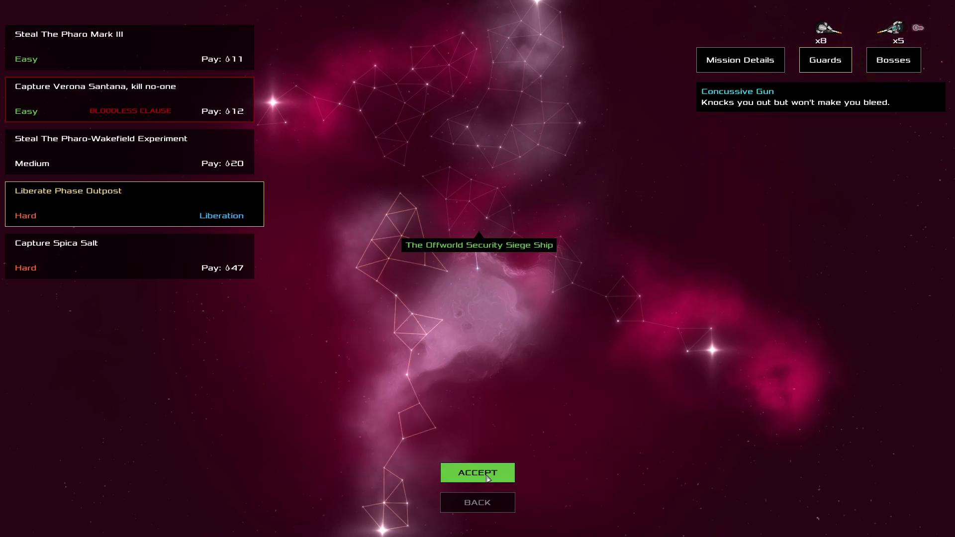
click(489, 511)
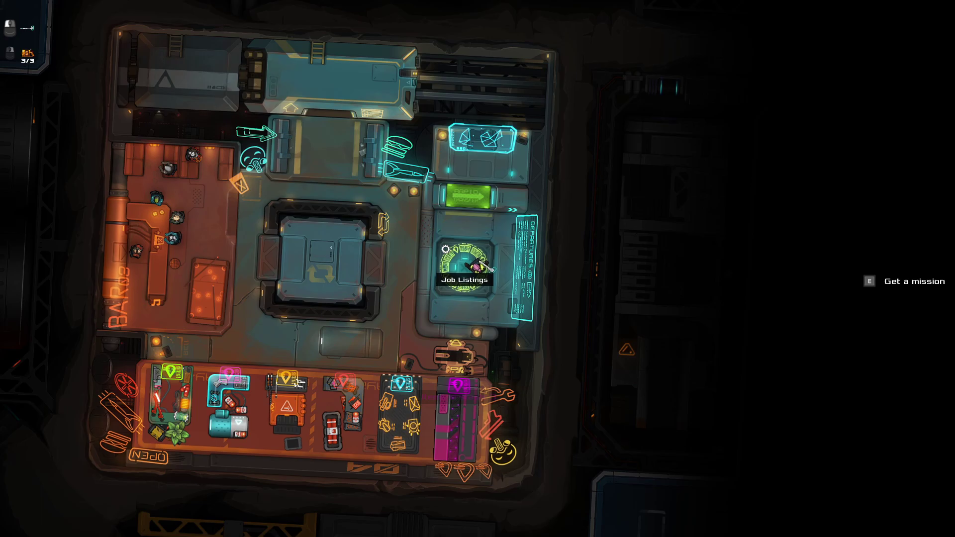
Review the inventory and lifetime stats overlay, then step off the job pad.
key(space)
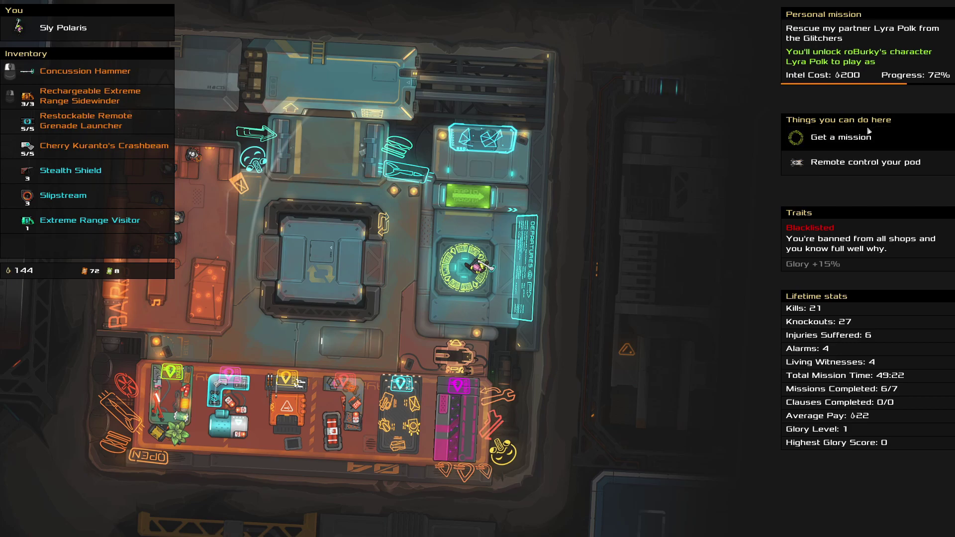
key(Tab)
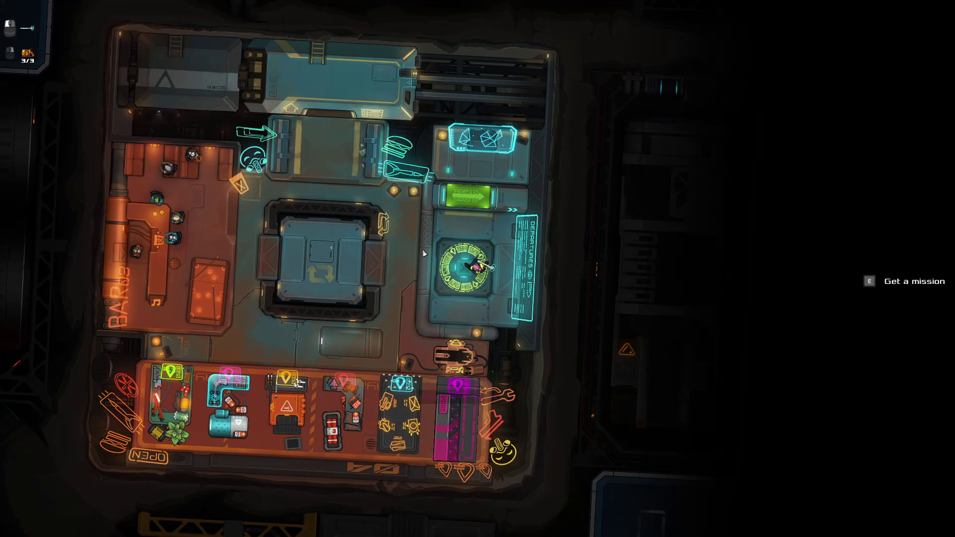
scroll(423, 250, down, 3)
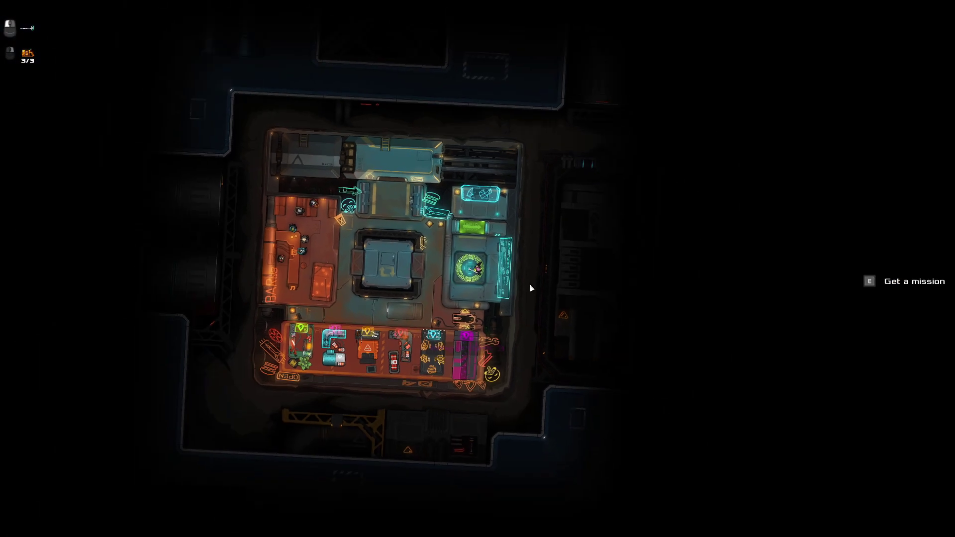
scroll(529, 288, up, 3)
scroll(472, 271, up, 2)
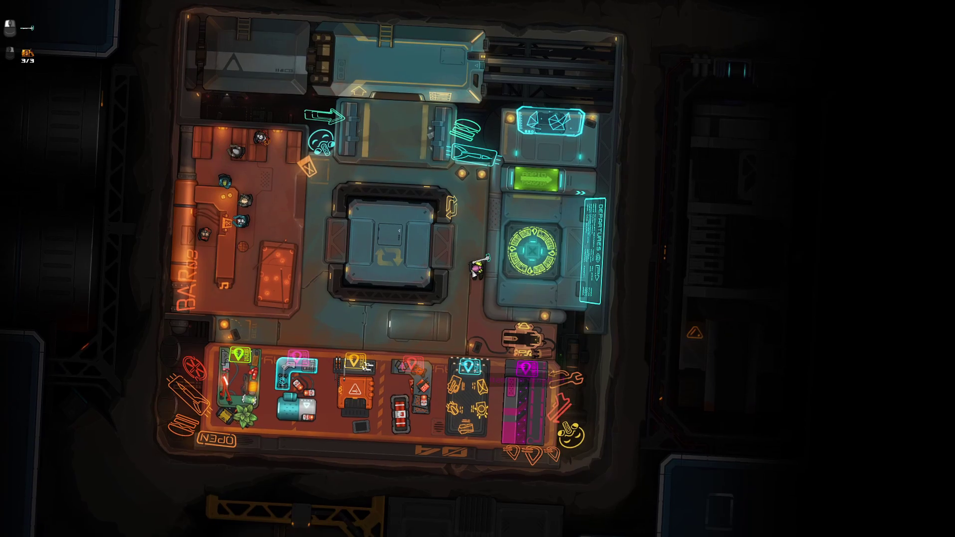
key(s)
key(w)
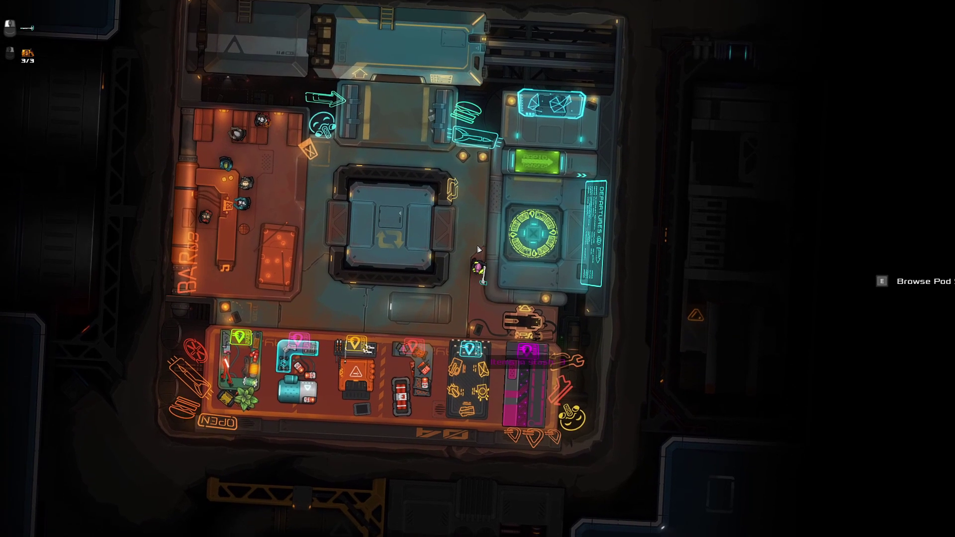
scroll(463, 359, up, 2)
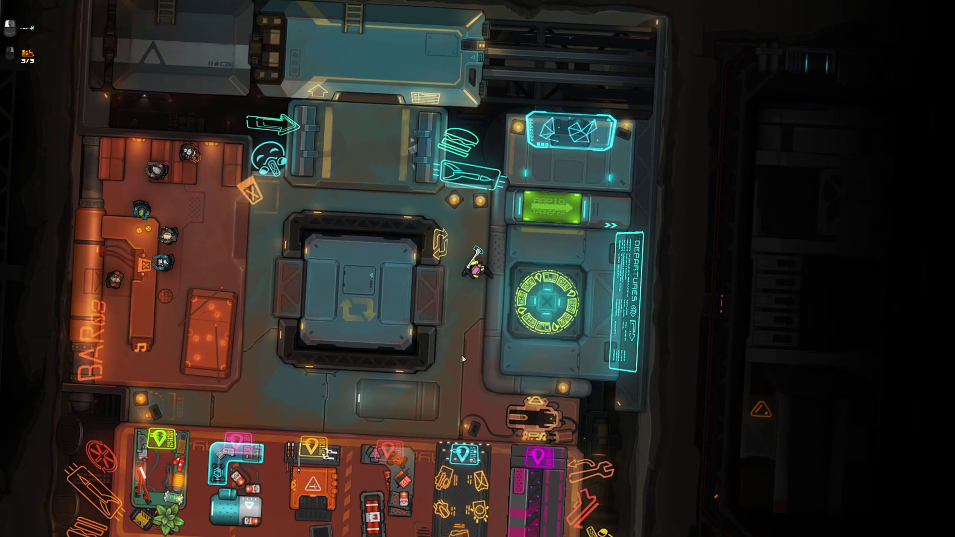
Walk past the Pod Shop and Gadget Shop into Home's bar.
key(s)
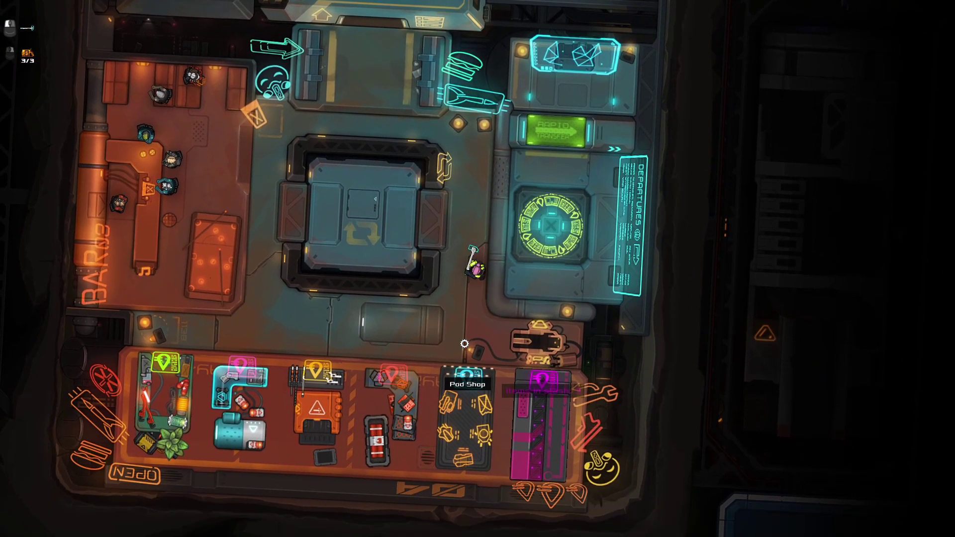
key(s)
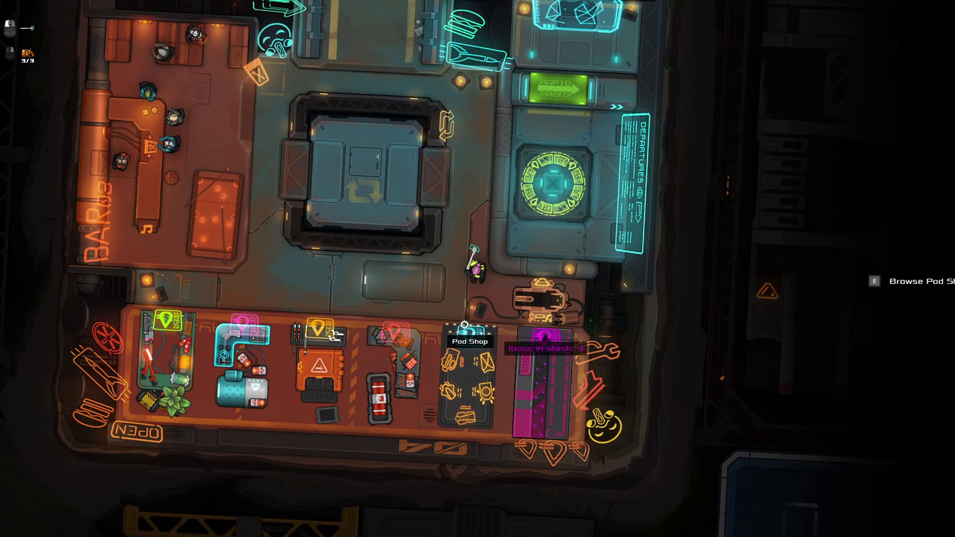
key(s)
key(a)
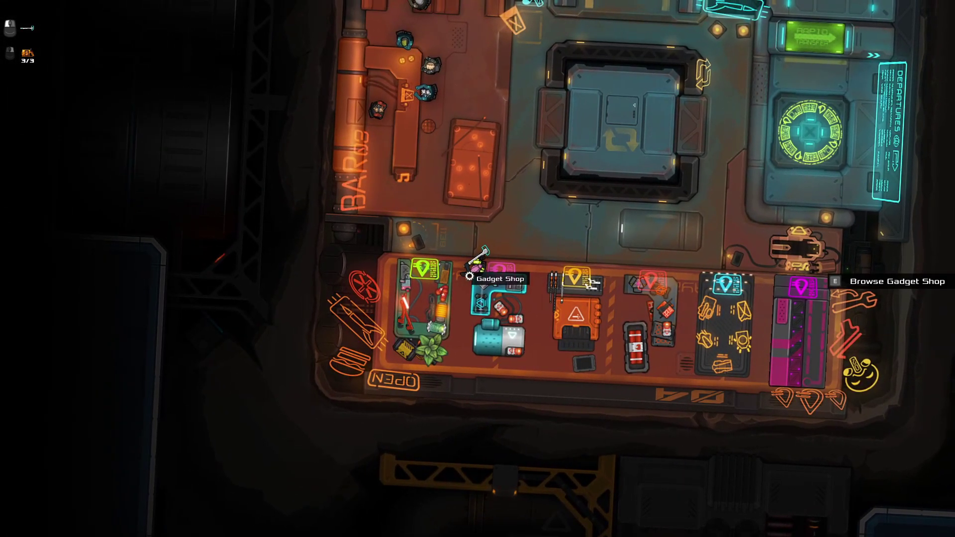
key(w)
key(a)
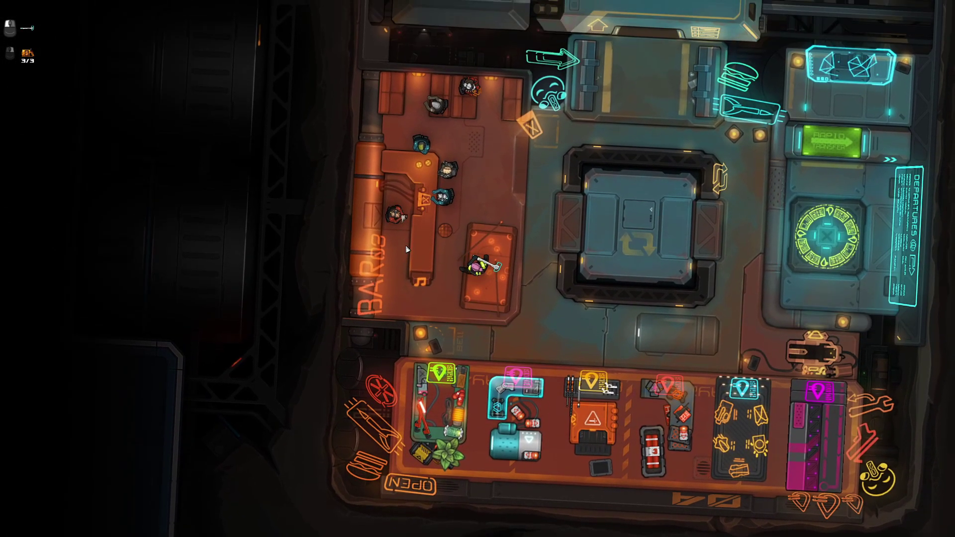